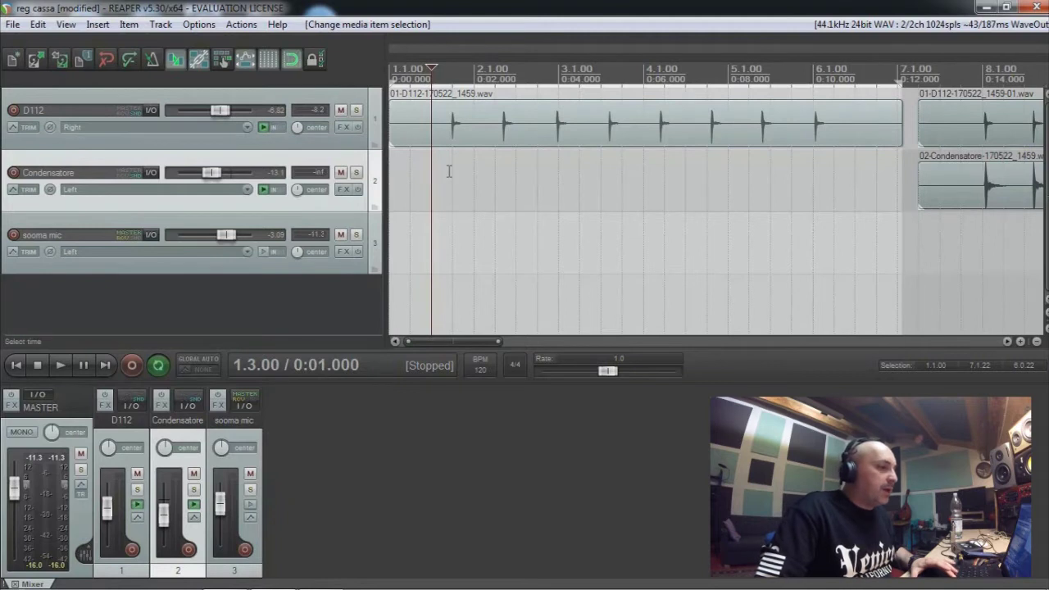
- Play the first D112 recording from about the 1-second mark to hear the unprocessed kick sound
scroll(449, 172, down, 2)
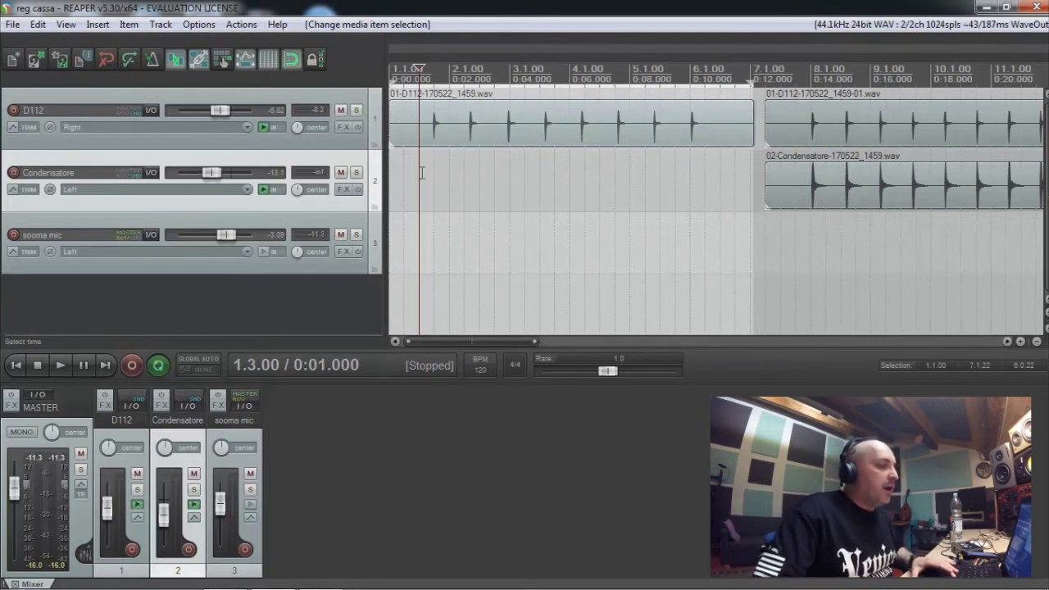
click(465, 123)
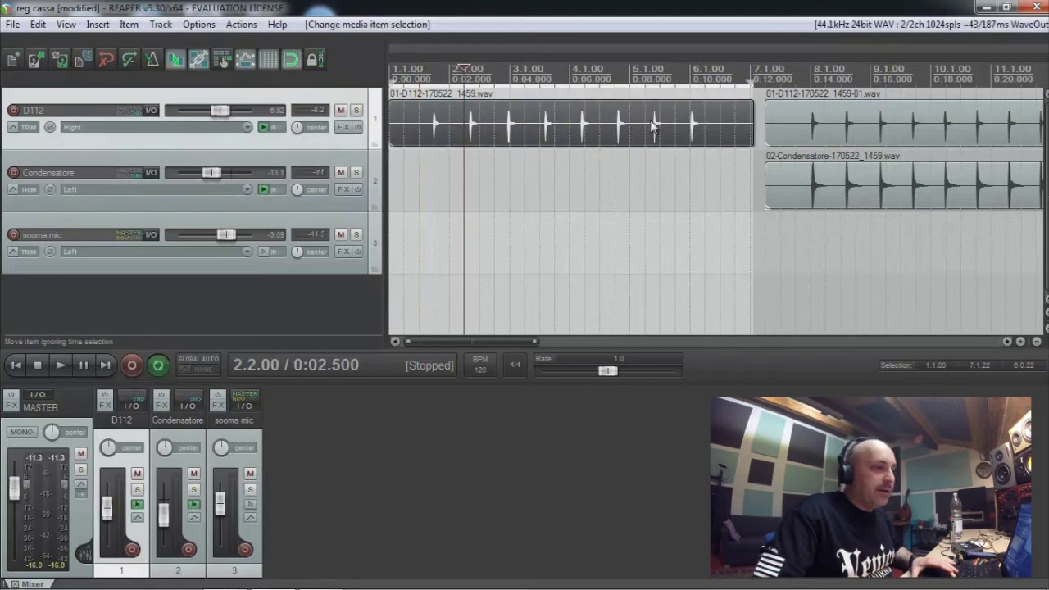
click(429, 145)
click(422, 138)
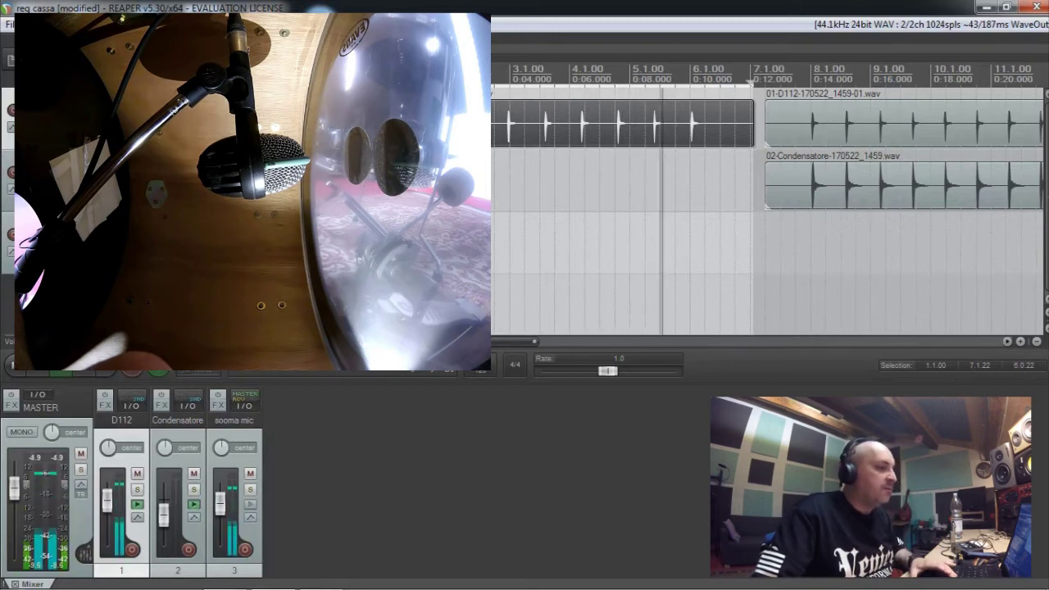
key(space)
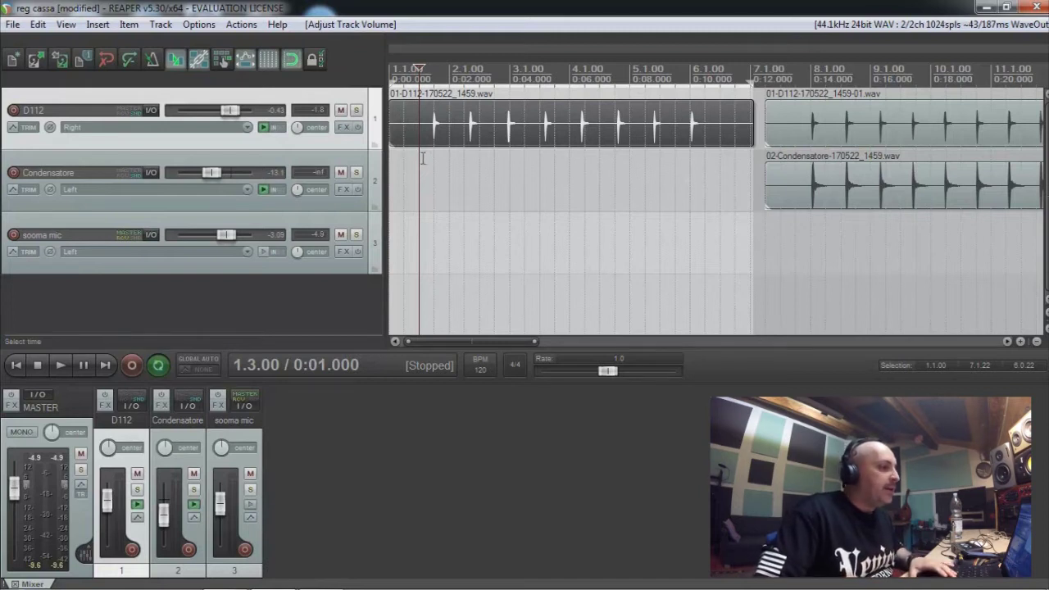
- Add the DensitymkII compressor to the D112 track, close the effects chain and place the plug-in window clear of the D112 recording
click(341, 129)
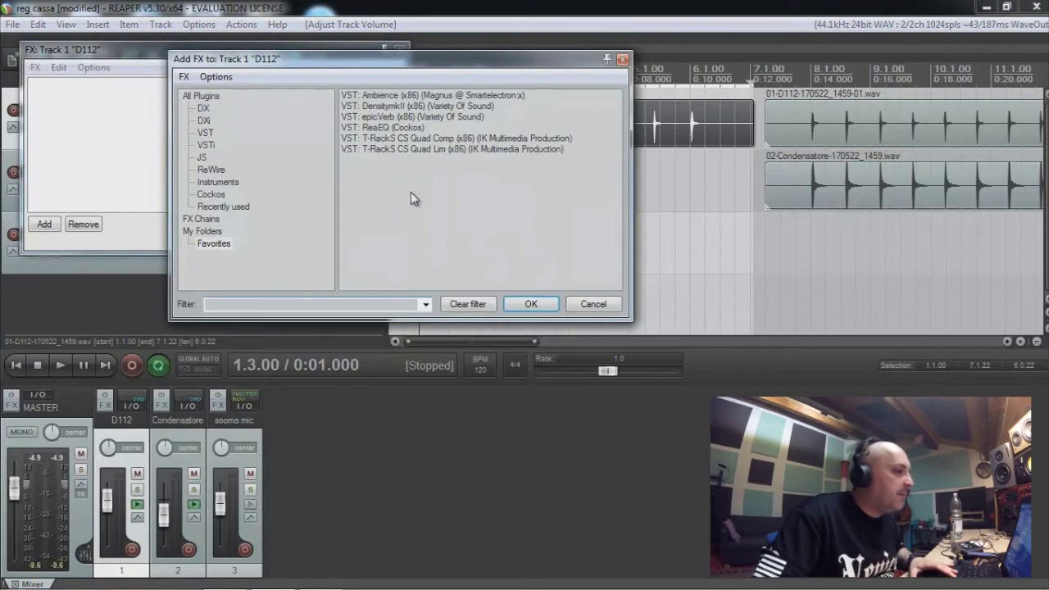
double_click(381, 107)
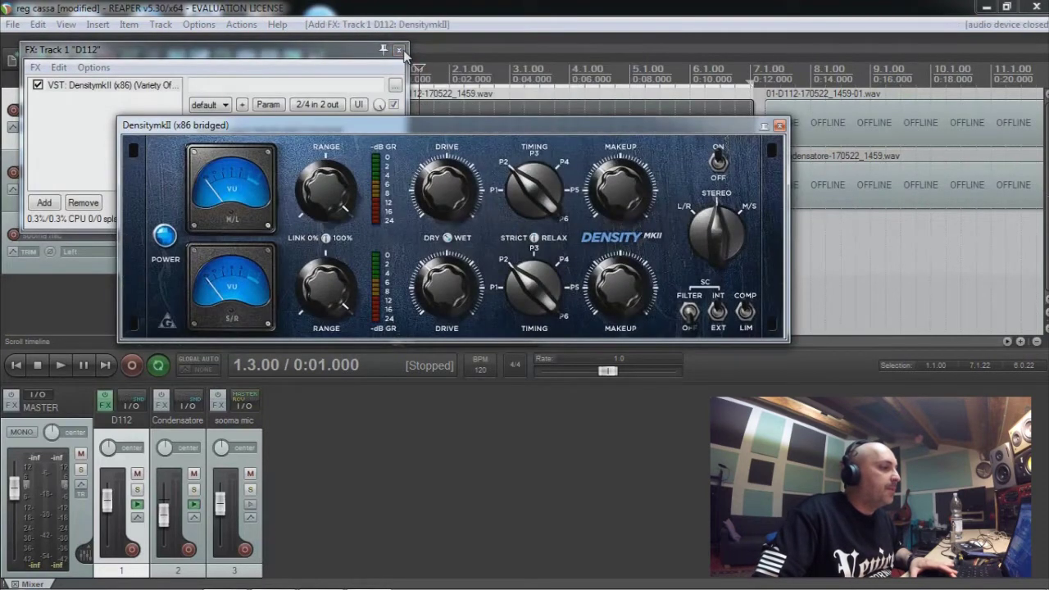
click(399, 50)
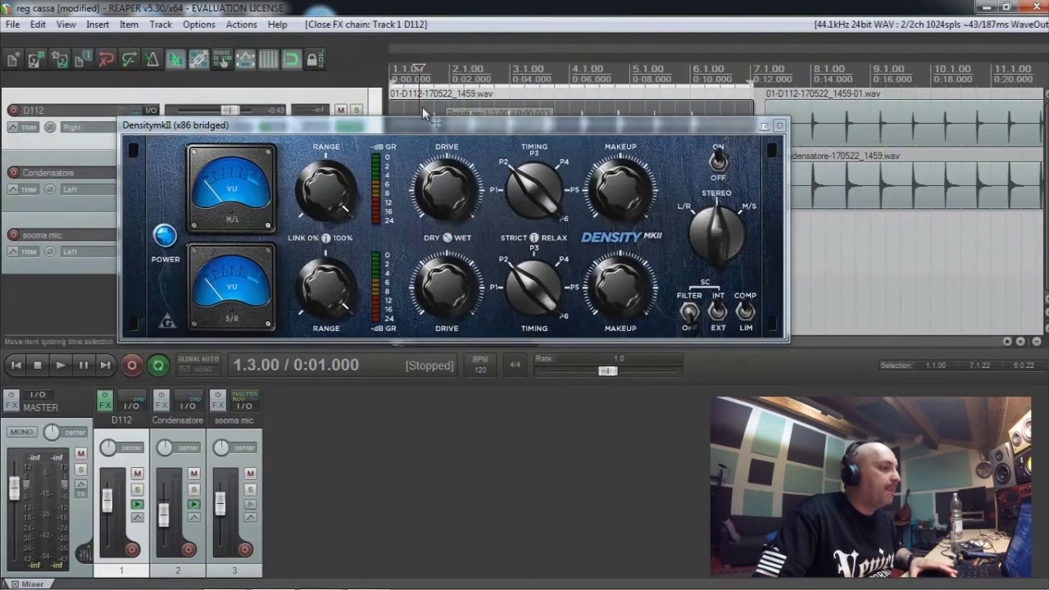
drag(425, 133, 429, 171)
- Adjust the compressor's upper Drive and Makeup knobs by ear while playing the D112 recording from the 1-second mark
key(space)
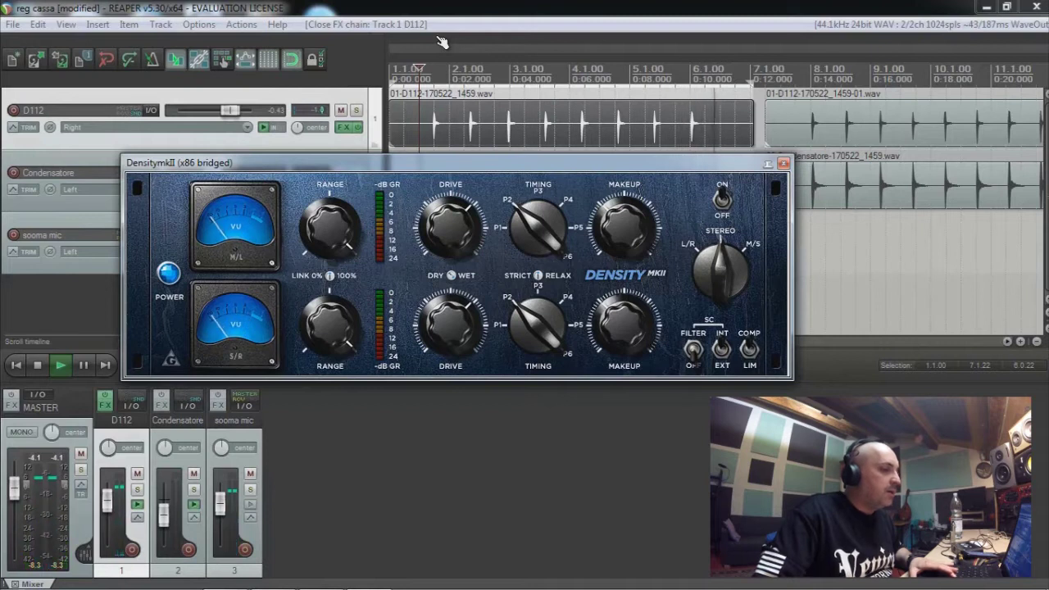
drag(453, 244, 458, 437)
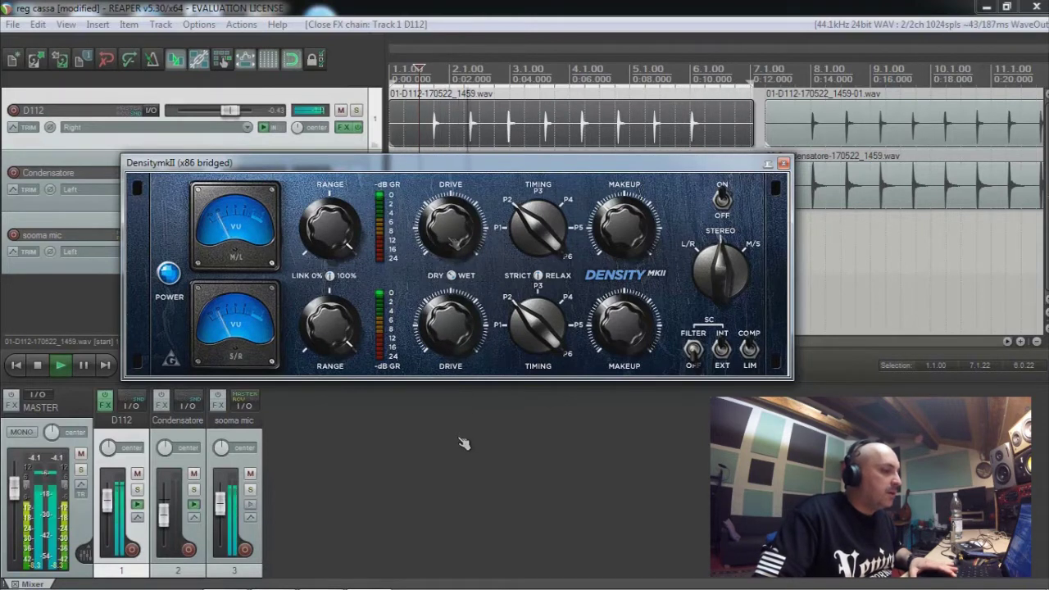
key(space)
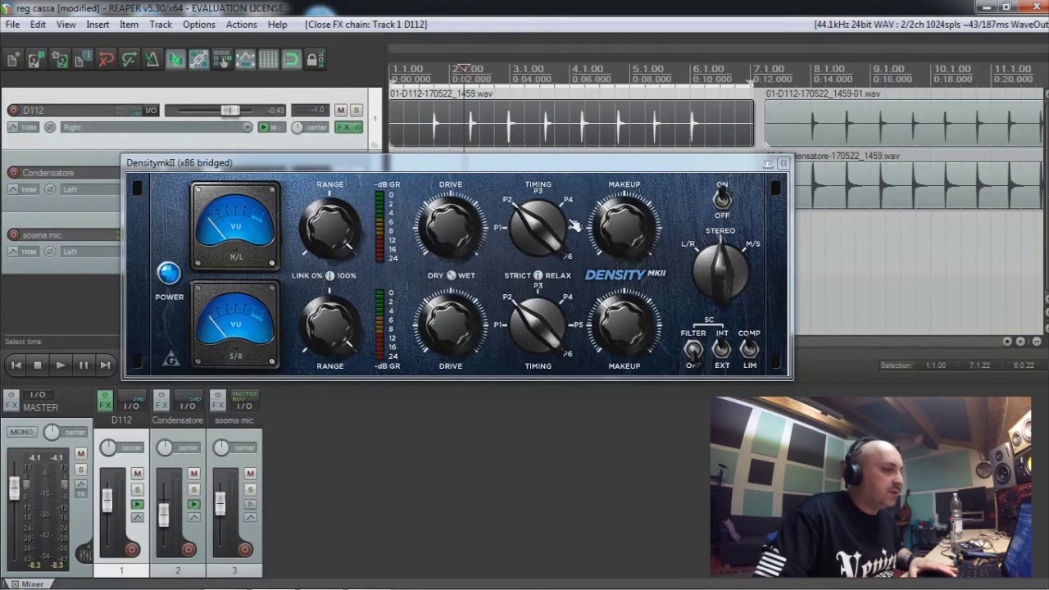
click(422, 131)
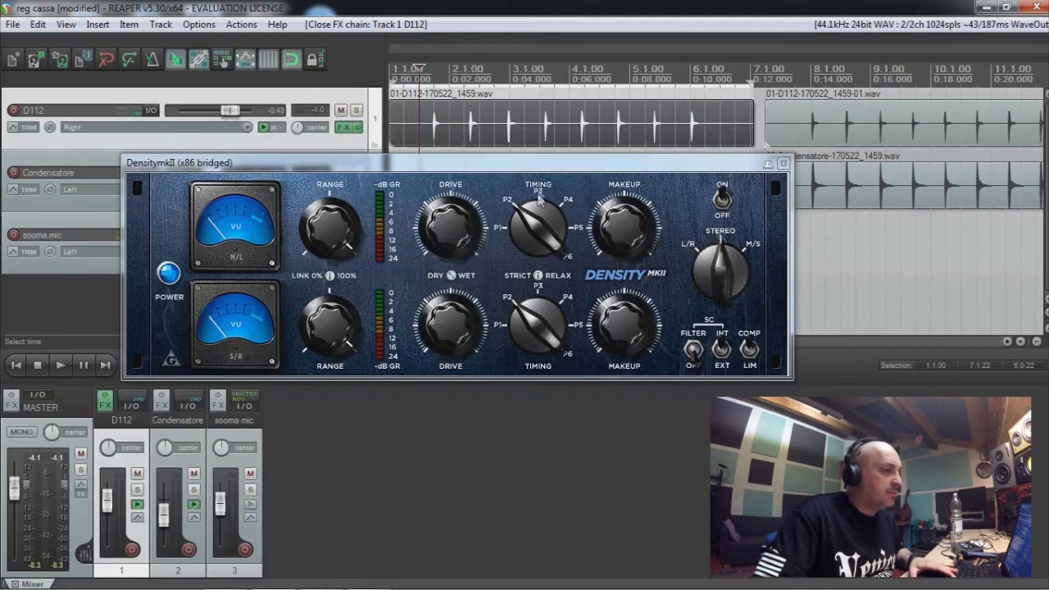
key(space)
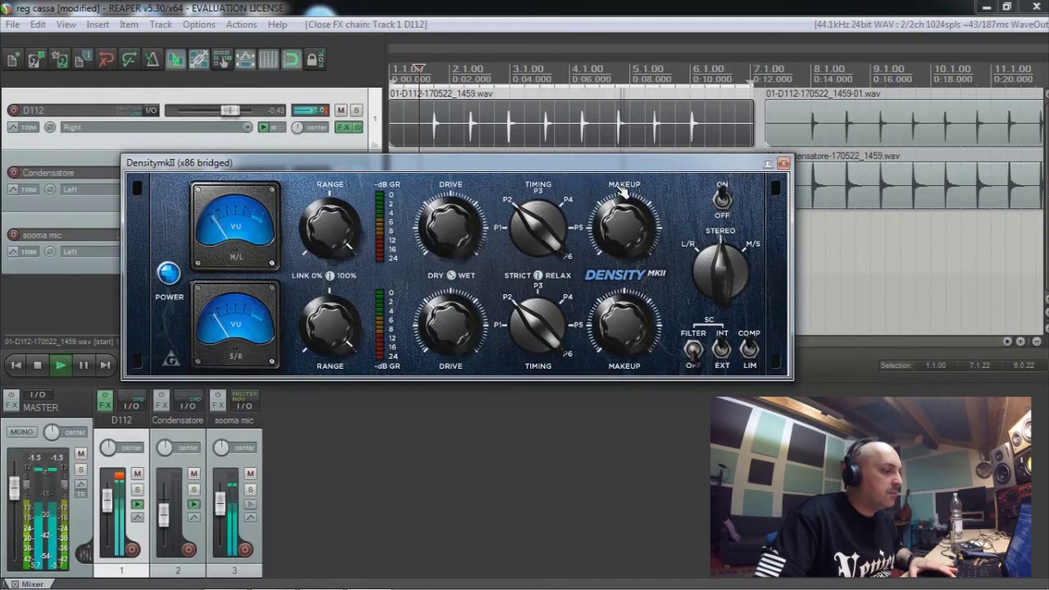
drag(624, 214, 625, 238)
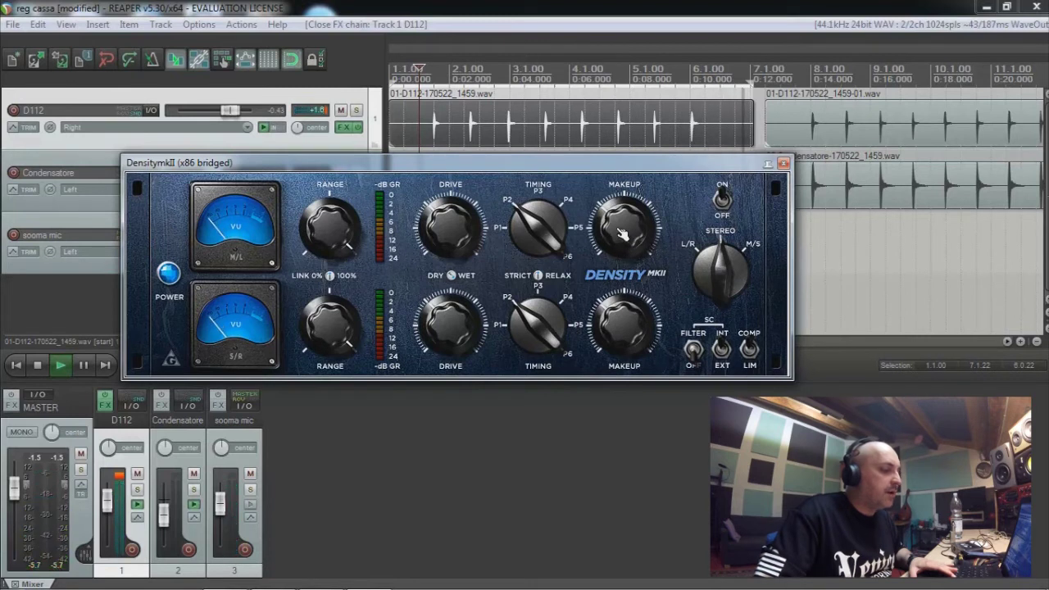
click(314, 485)
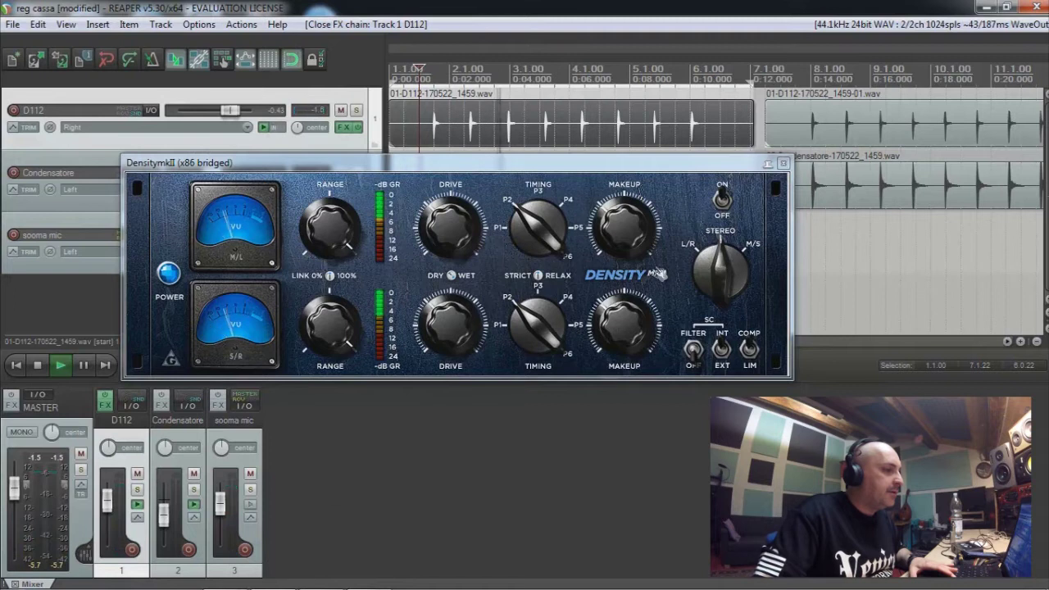
click(635, 229)
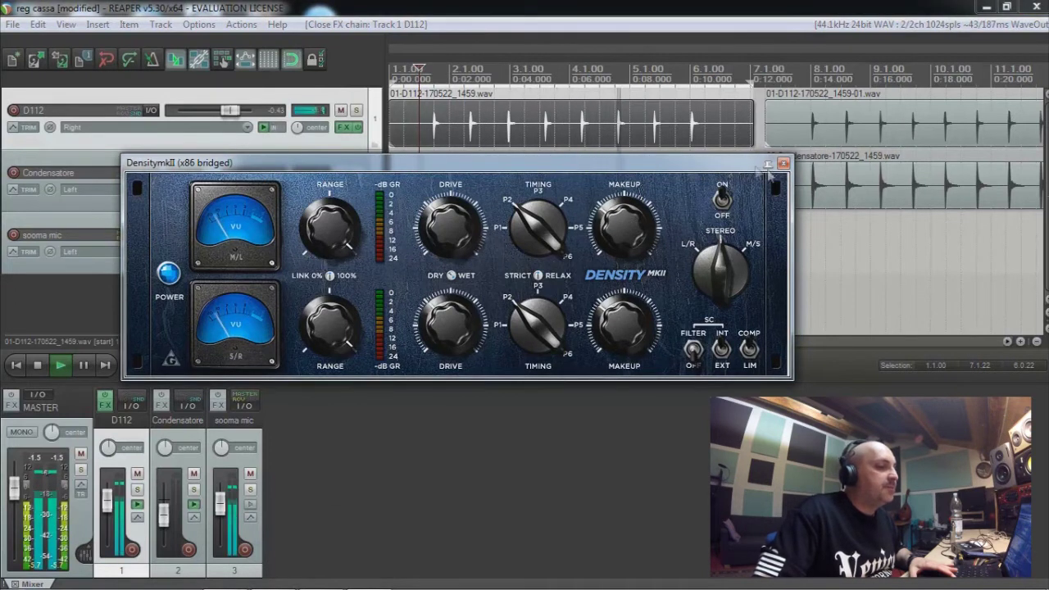
- Add ReaEQ after DensitymkII in the D112 effects chain and close the compressor's window
click(783, 163)
click(348, 129)
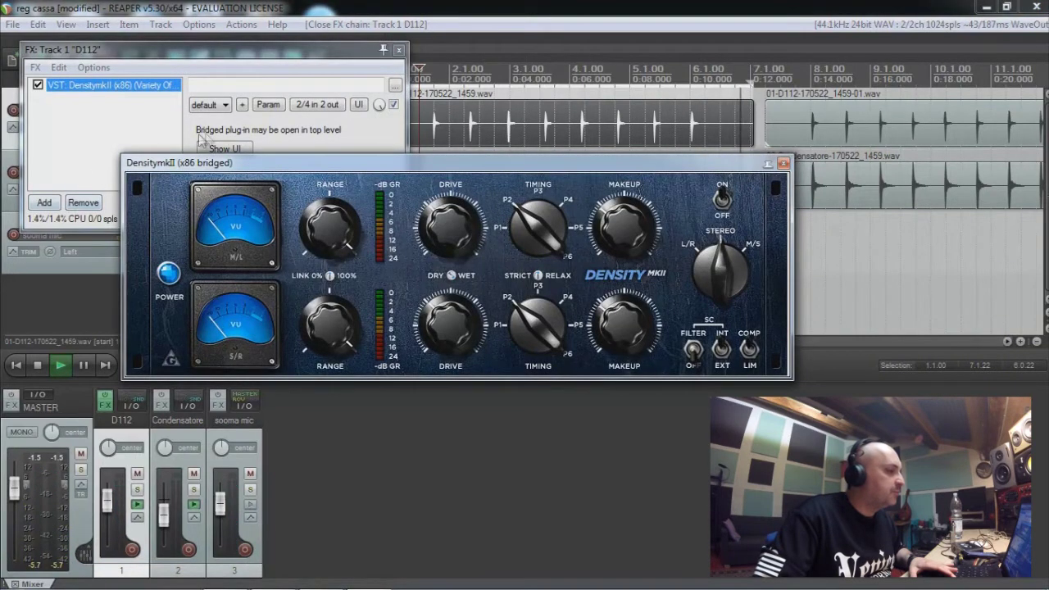
click(43, 203)
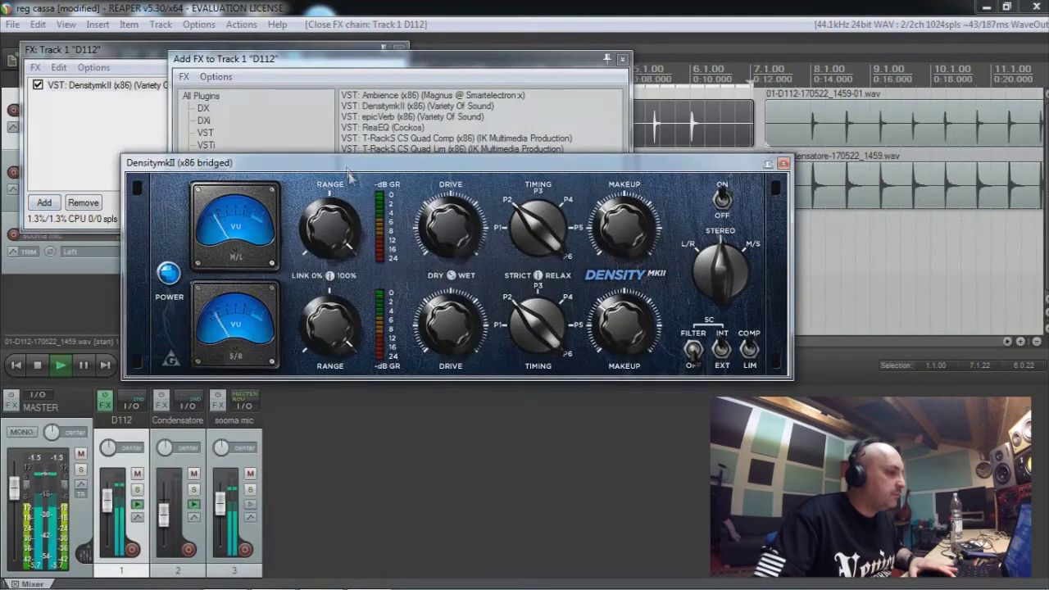
double_click(384, 128)
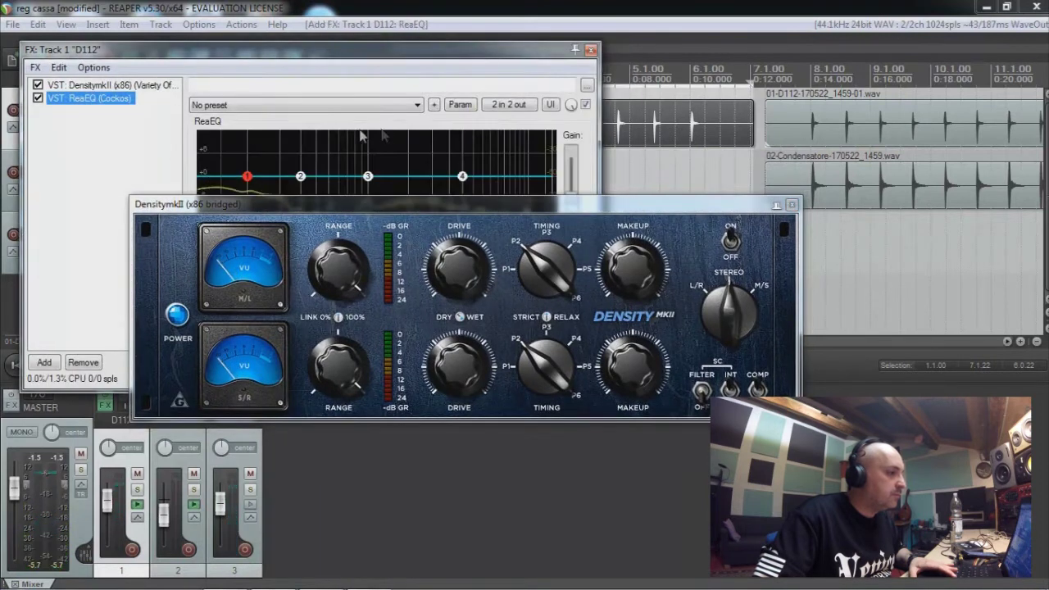
click(791, 204)
- Cut the lowest frequencies with ReaEQ's band 1 low shelf at about 59 Hz and -inf gain
mouse_move(247, 181)
drag(247, 182, 227, 238)
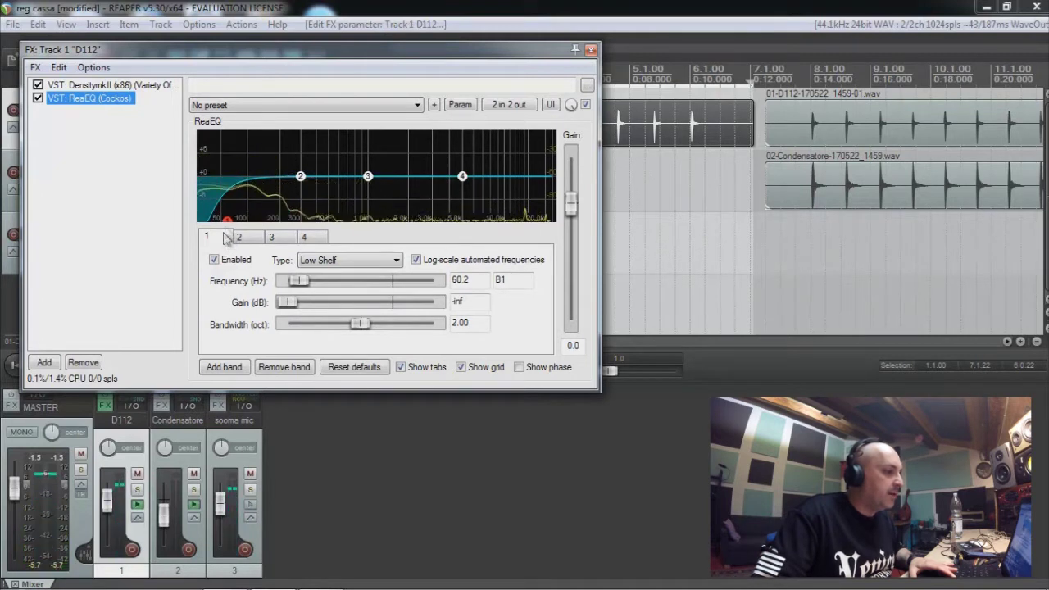
drag(229, 224, 228, 224)
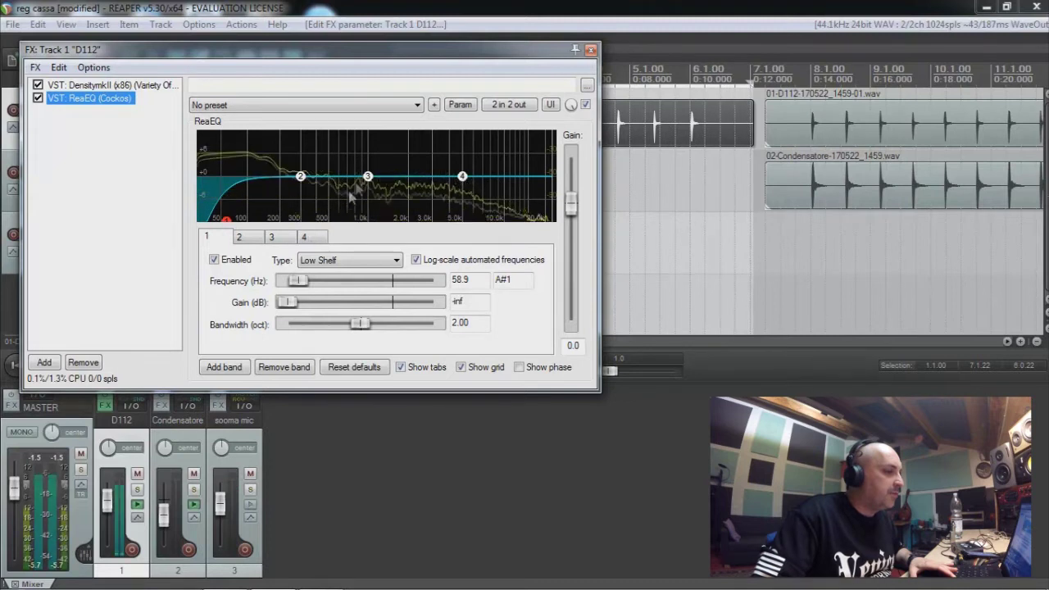
- Boost ReaEQ's band 3 by about 6.2 dB at about 5446 Hz while auditioning the first D112 recording
drag(369, 179, 450, 160)
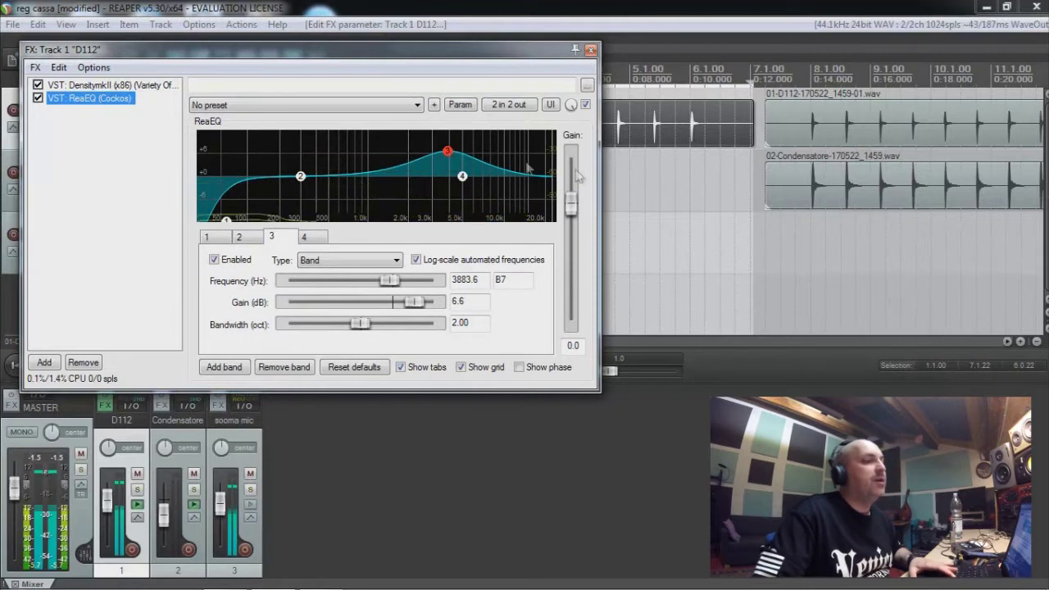
click(605, 177)
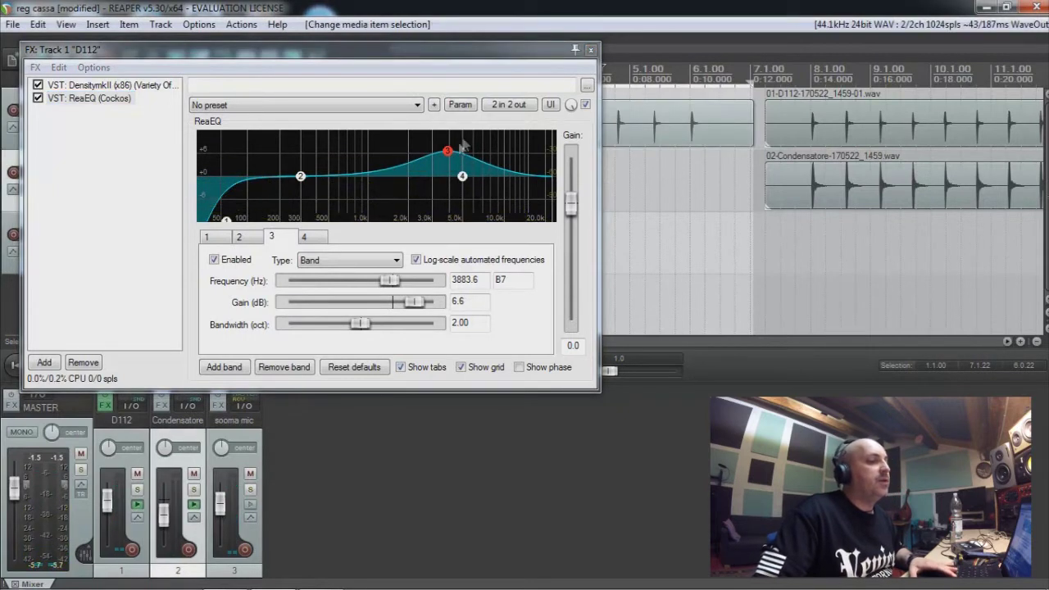
mouse_move(450, 158)
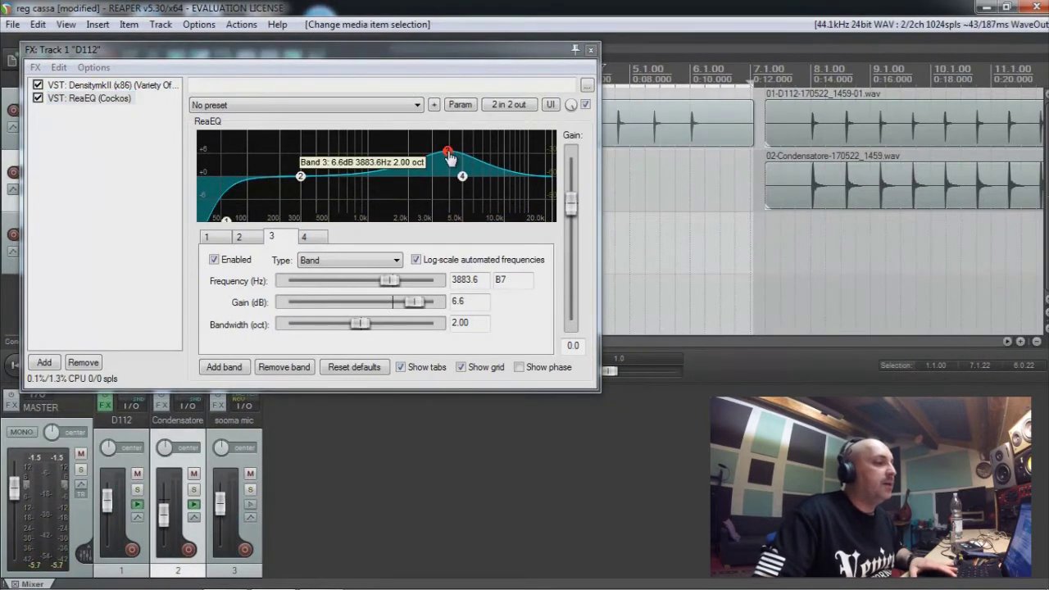
drag(537, 71, 572, 191)
click(426, 121)
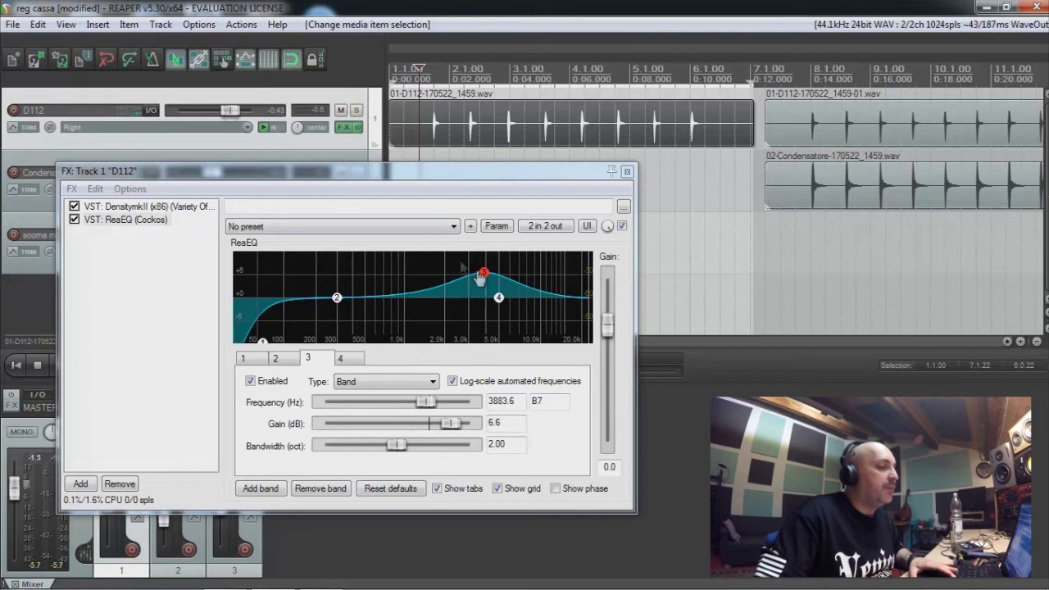
mouse_move(483, 279)
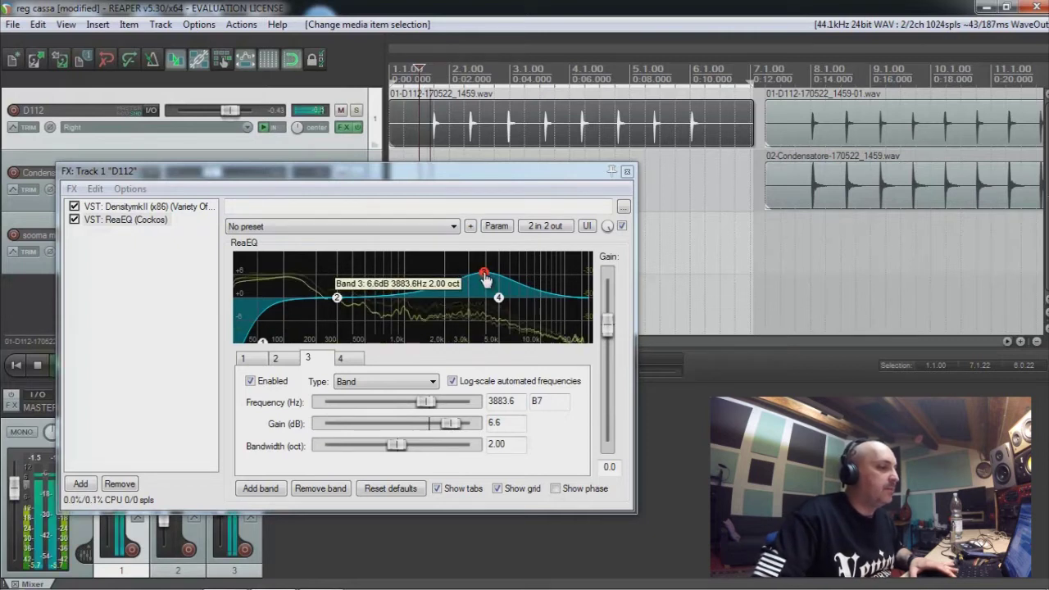
drag(484, 279, 505, 282)
click(472, 126)
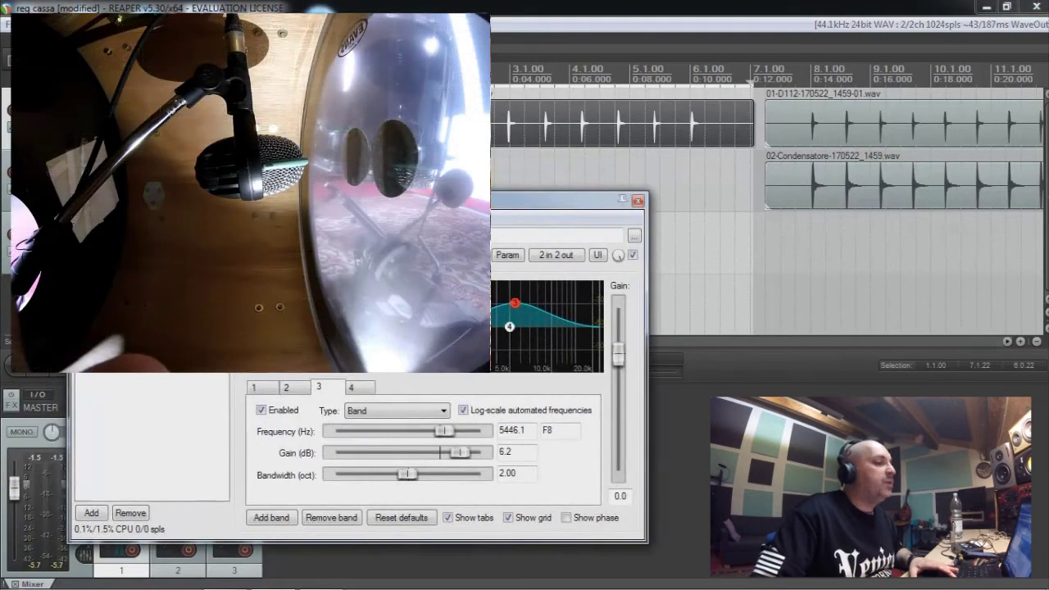
- Move the effects window off the mixer and lower the D112 track volume to about -2.2 dB
click(178, 566)
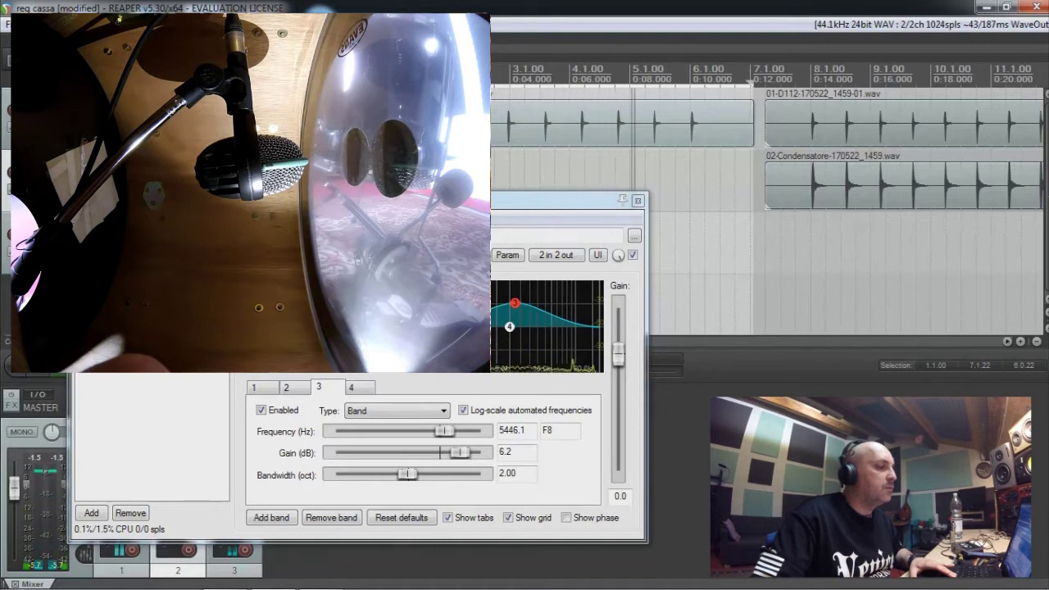
drag(327, 199, 527, 235)
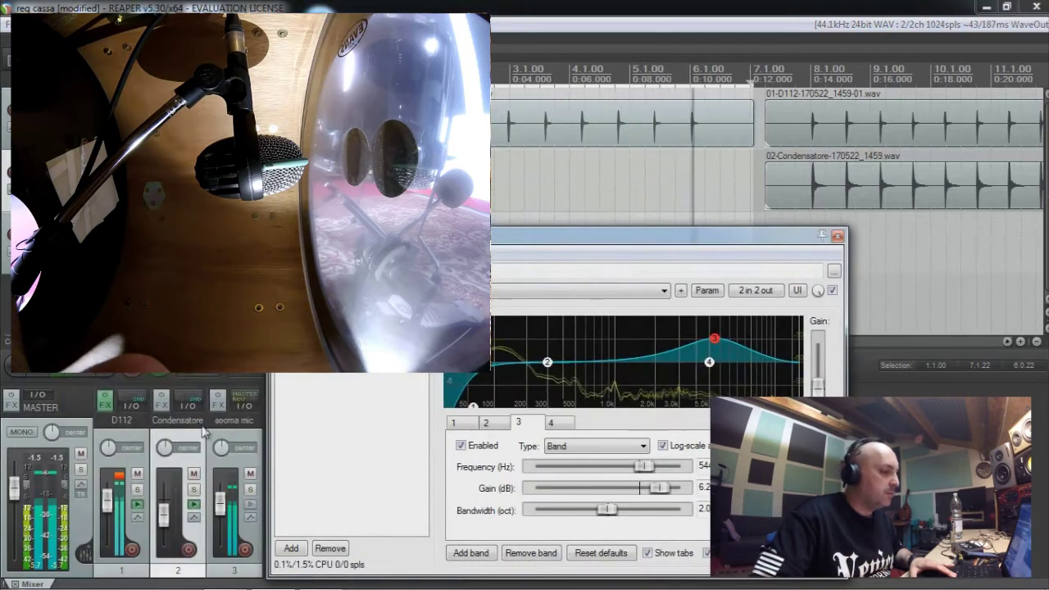
mouse_move(106, 497)
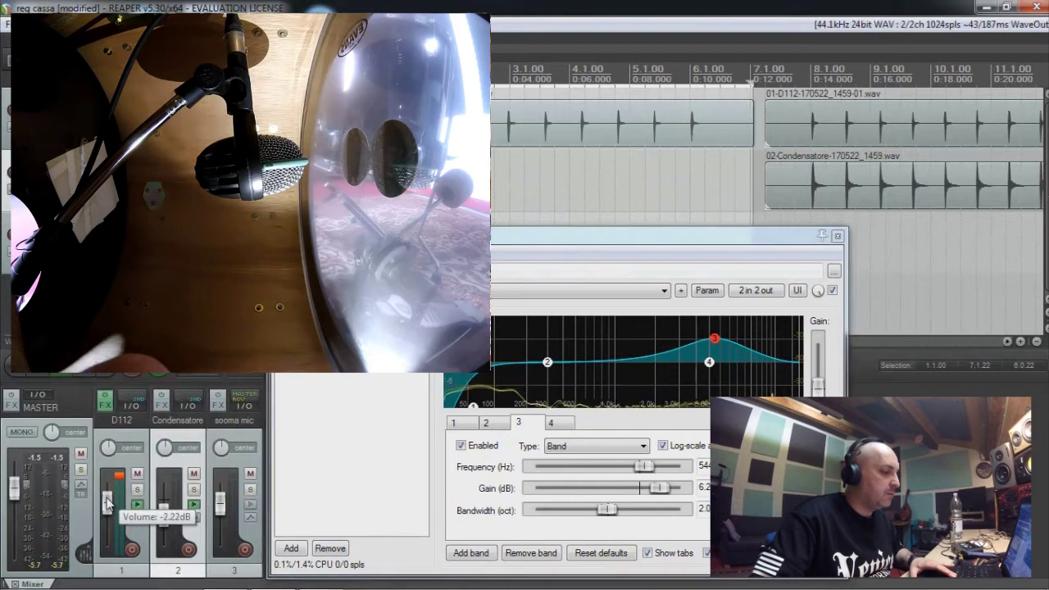
- Select the Condensatore recording, clear the effects window out of the way and solo the Condensatore track
click(794, 182)
drag(806, 237, 730, 305)
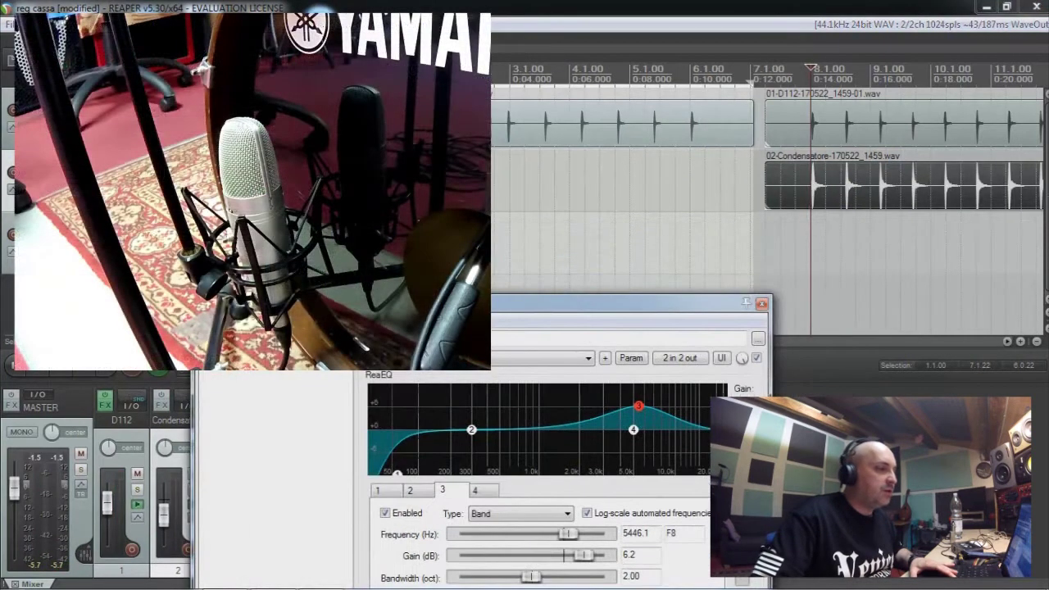
key(alt+s)
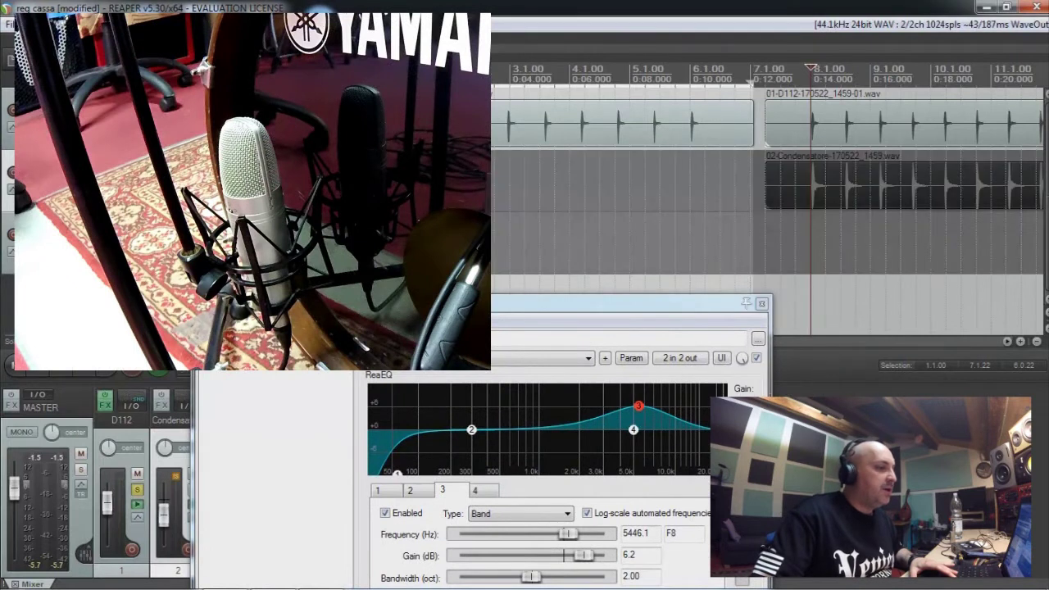
key(alt+s)
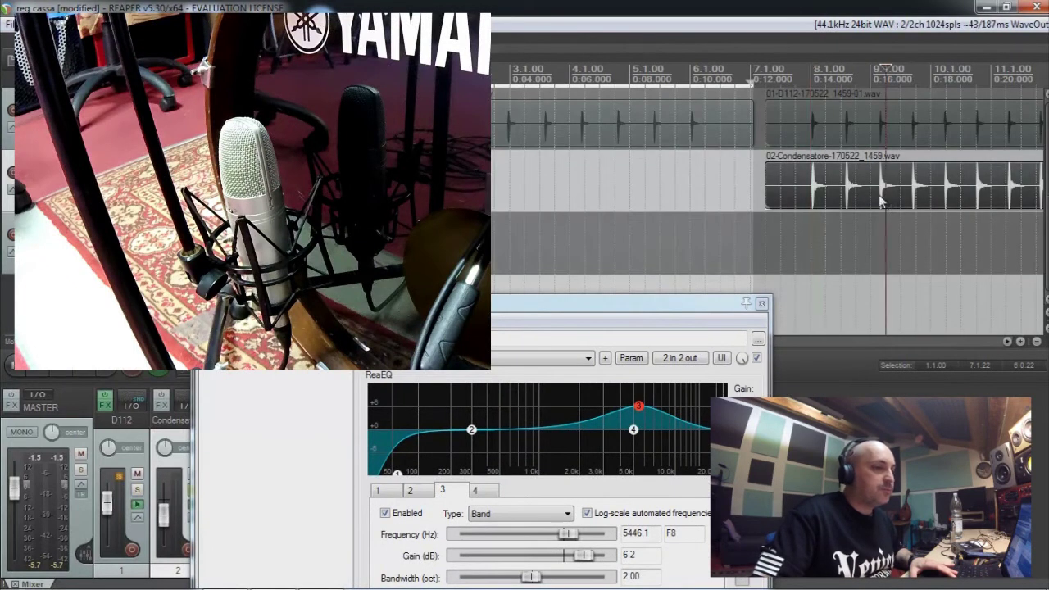
- Set the time selection to the main Condensatore recording and delete the short leftover Condensatore clip after it
scroll(881, 201, right, 3)
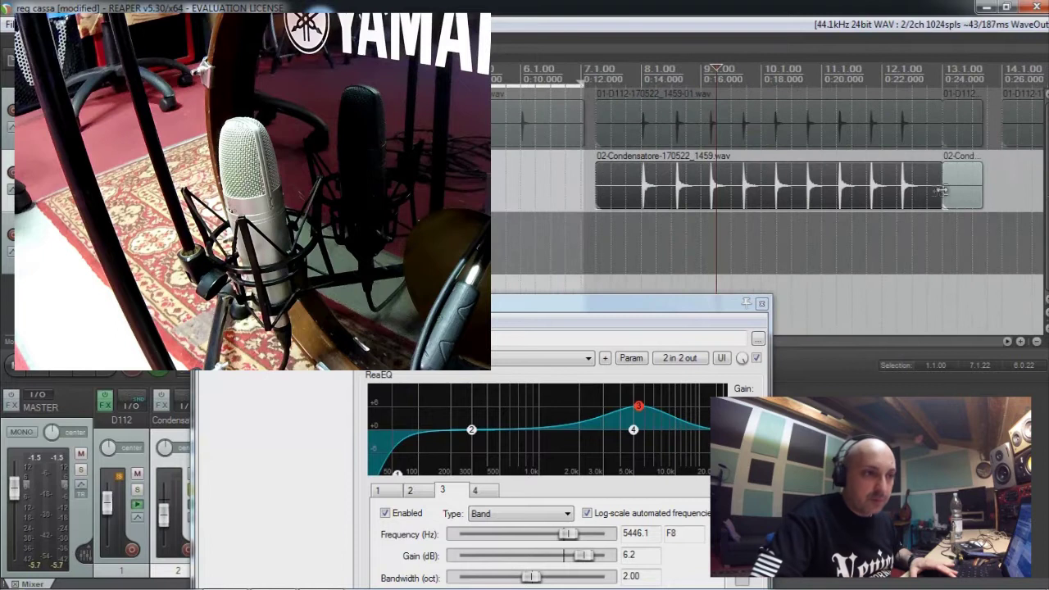
double_click(711, 192)
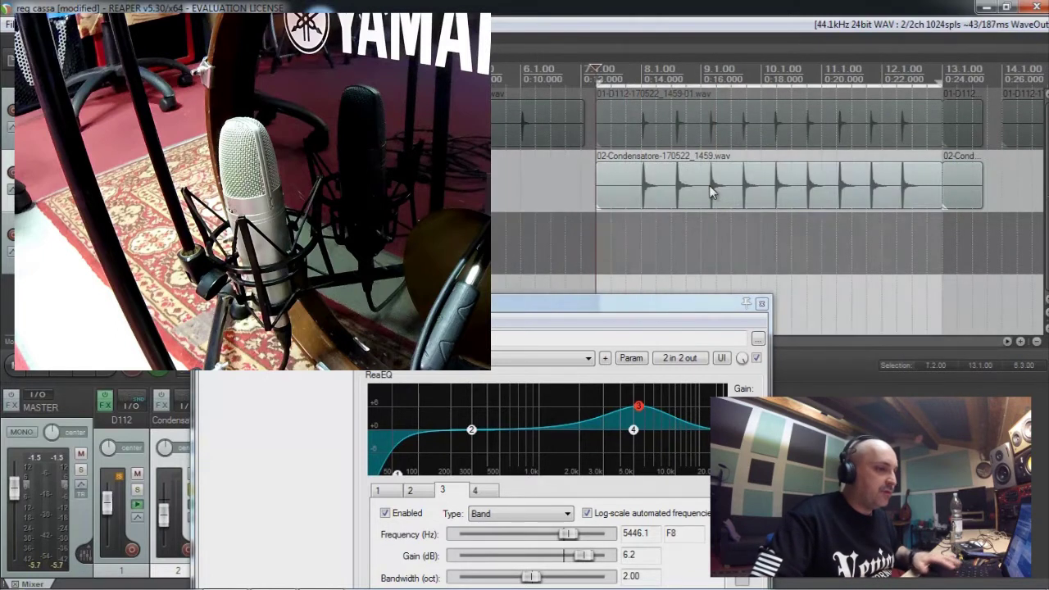
click(959, 192)
key(Delete)
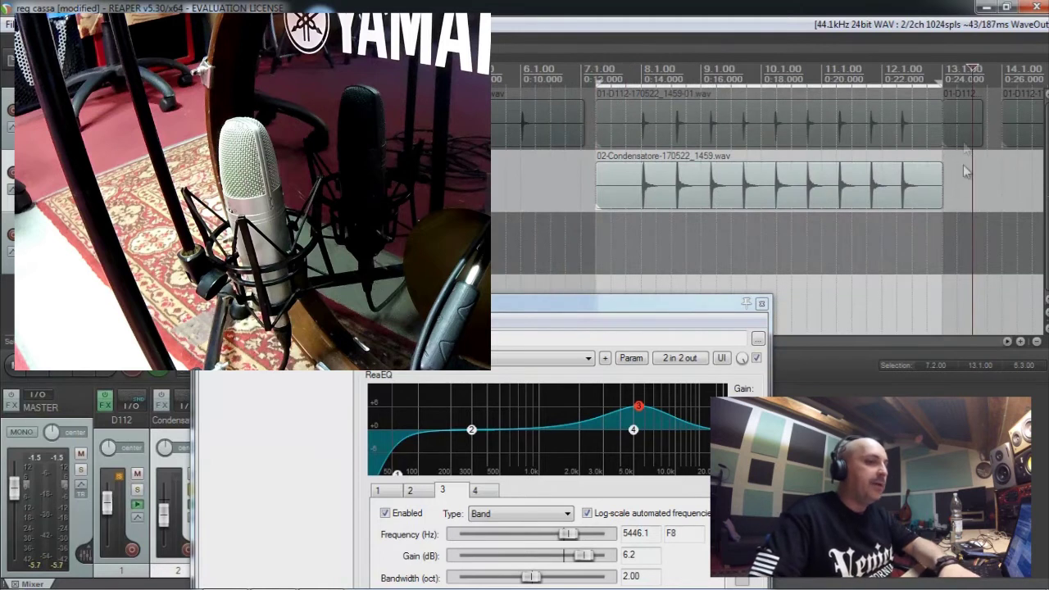
- Delete the short leftover D112 clip after the second D112 recording and play the soloed Condensatore recording
click(963, 135)
key(Delete)
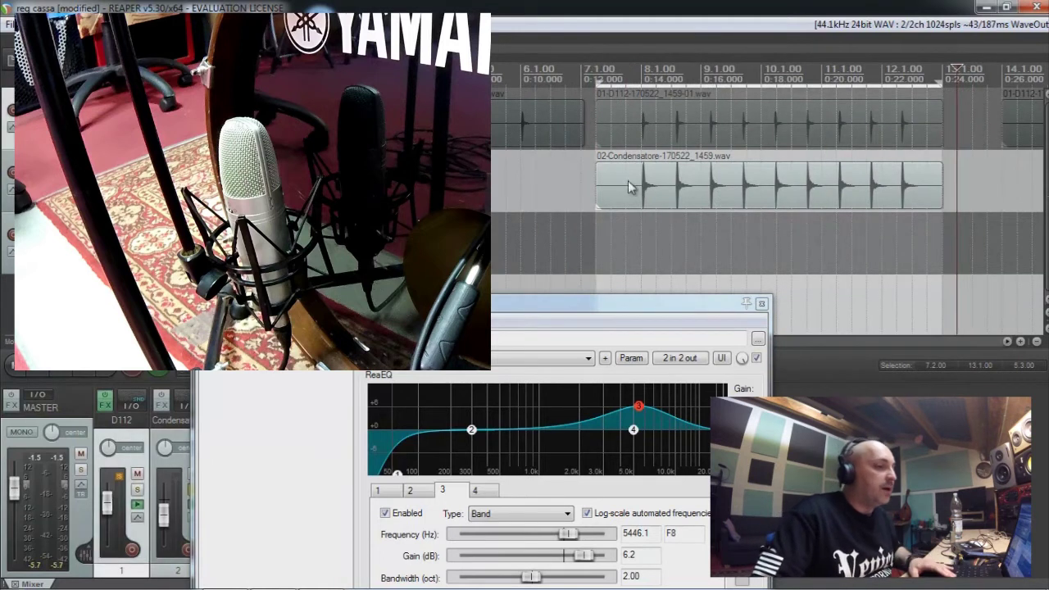
click(628, 187)
key(space)
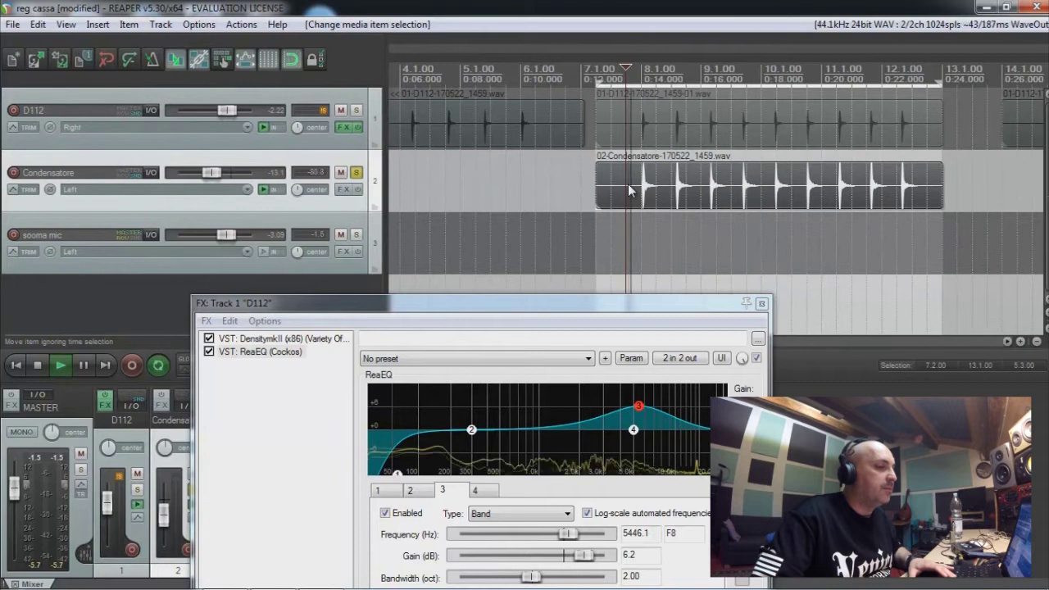
- Add the DensitymkII compressor to the Condensatore track, adjust its makeup gain during playback and close its windows
click(350, 190)
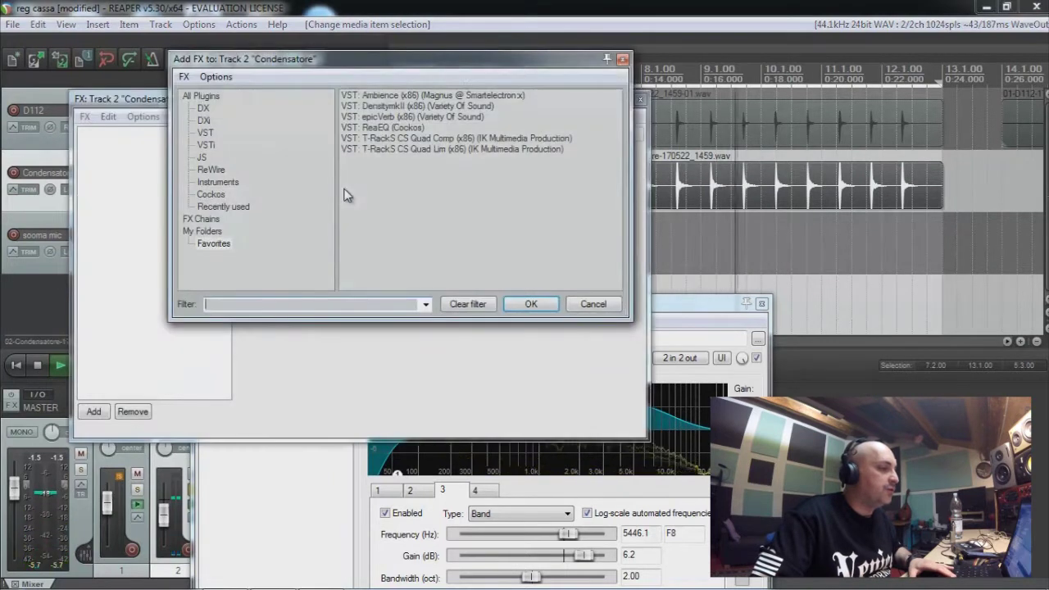
double_click(385, 106)
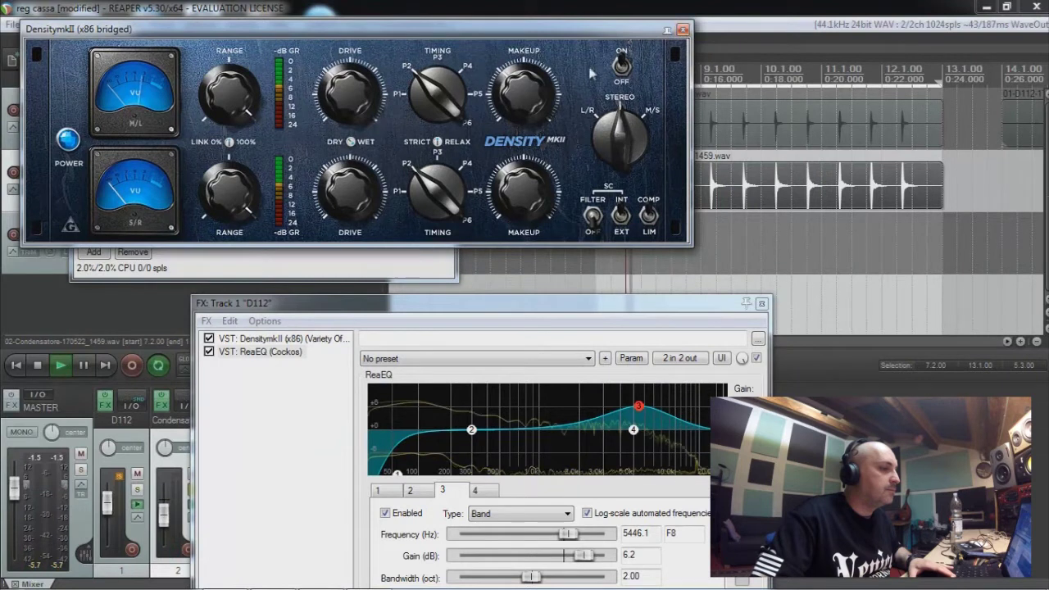
drag(515, 101, 510, 73)
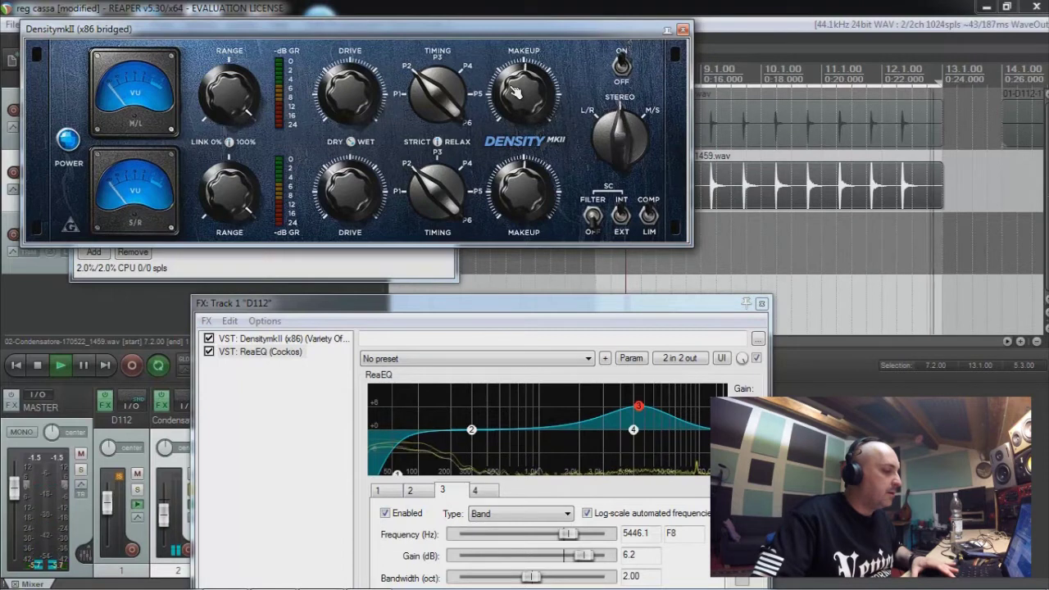
click(682, 29)
click(448, 99)
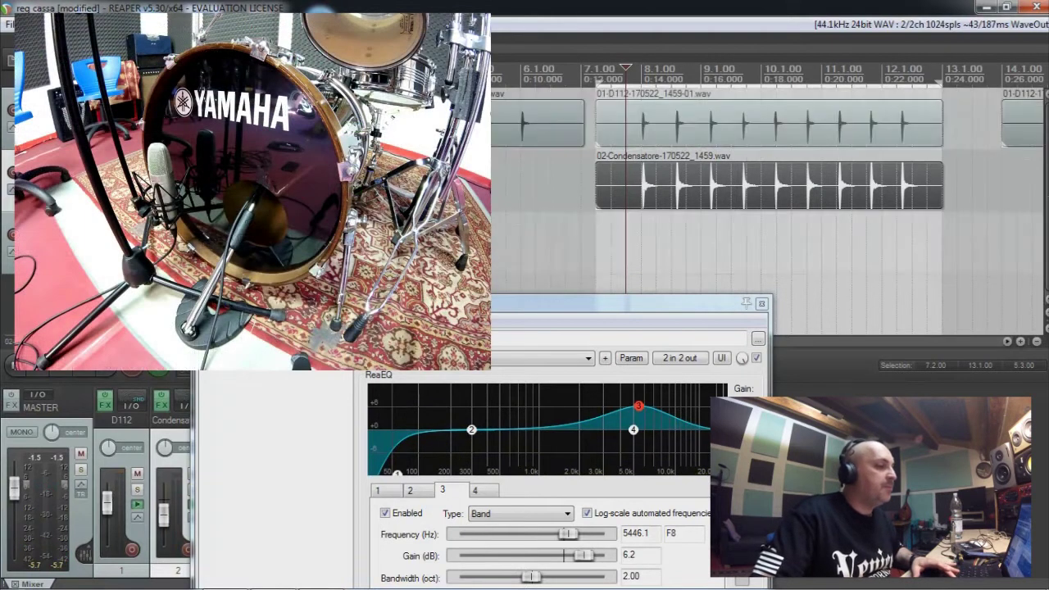
- Play both microphones together, set the D112 ReaEQ band 3 to about 6.0 dB and close the D112 effects window
key(space)
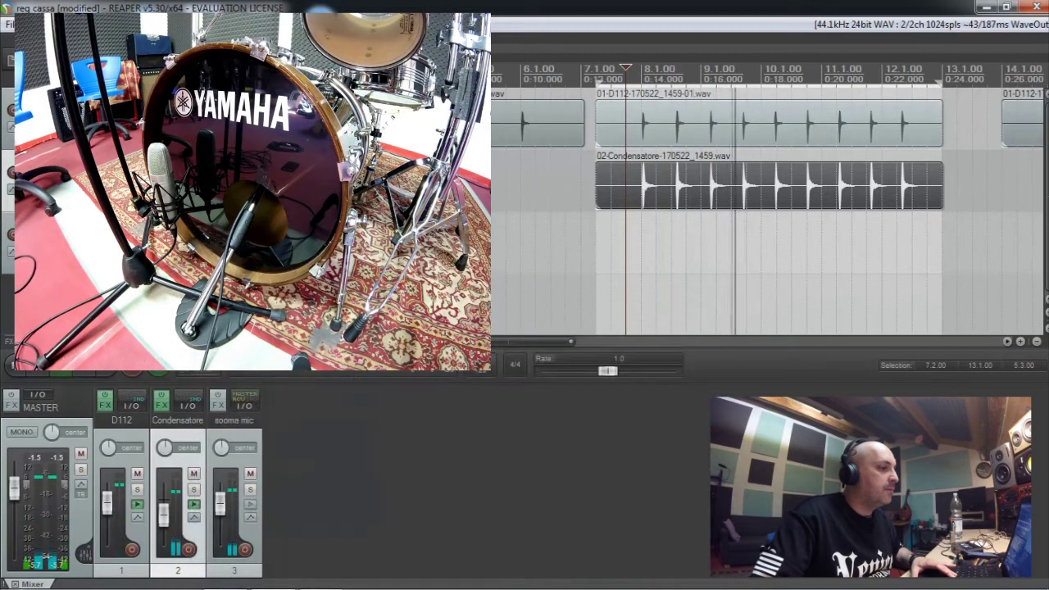
drag(637, 407, 657, 420)
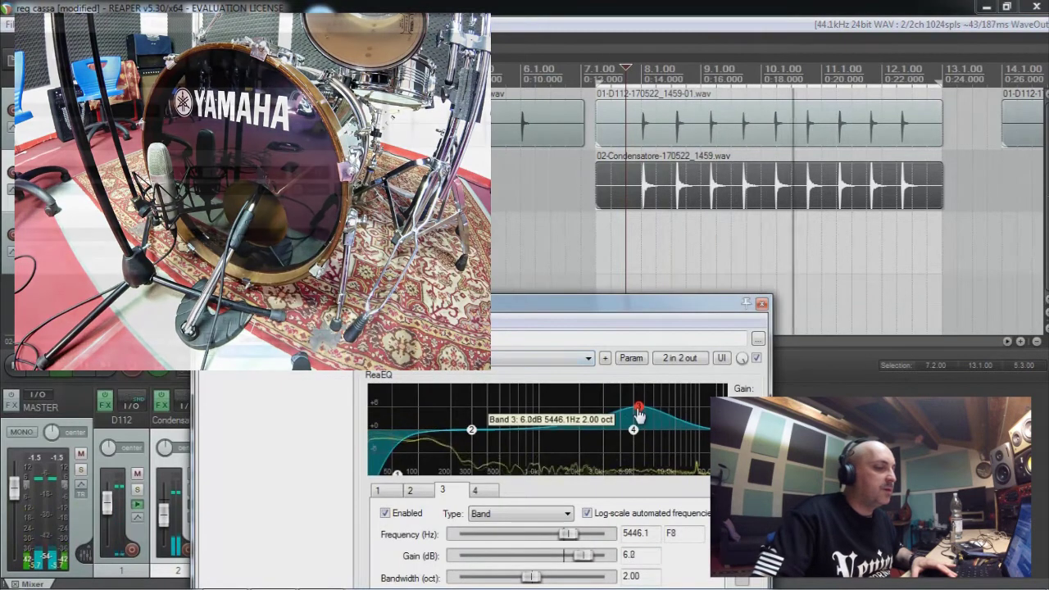
click(762, 303)
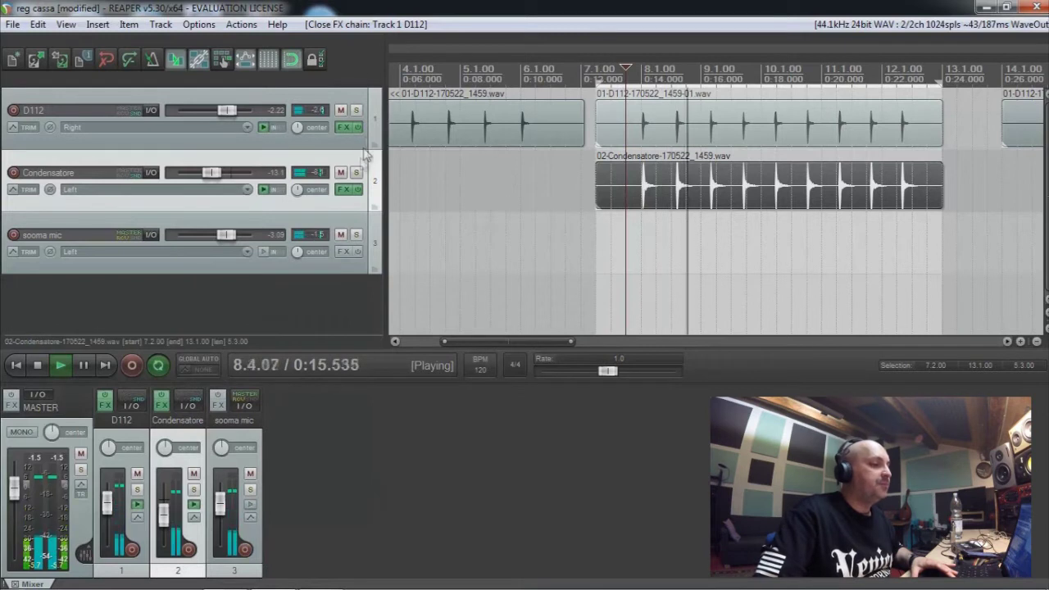
- Compare the microphones during playback by muting the Condensatore track, muting D112 and unmuting the Condensatore track
click(341, 172)
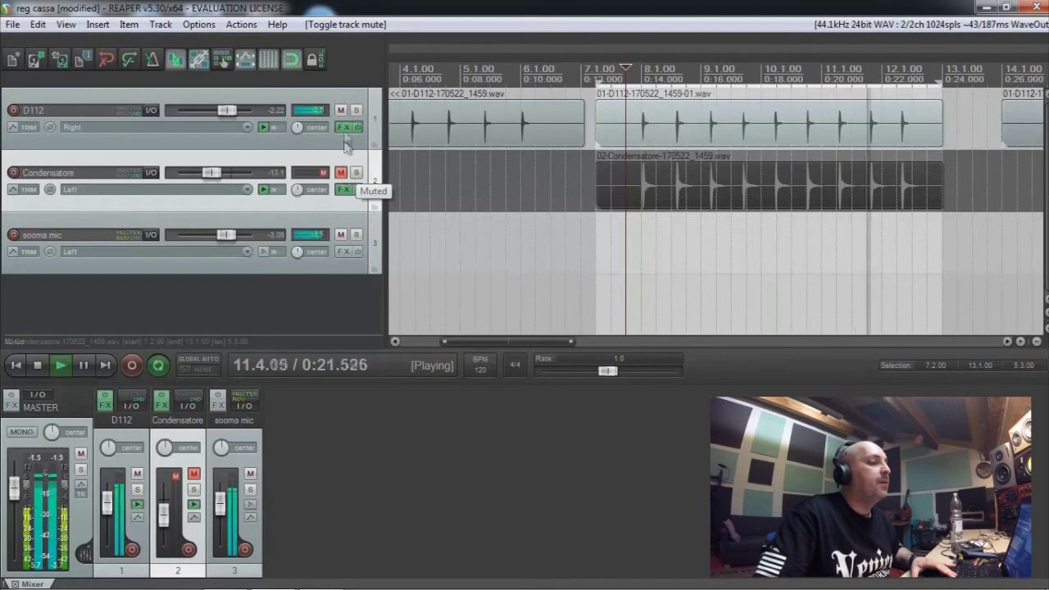
click(340, 109)
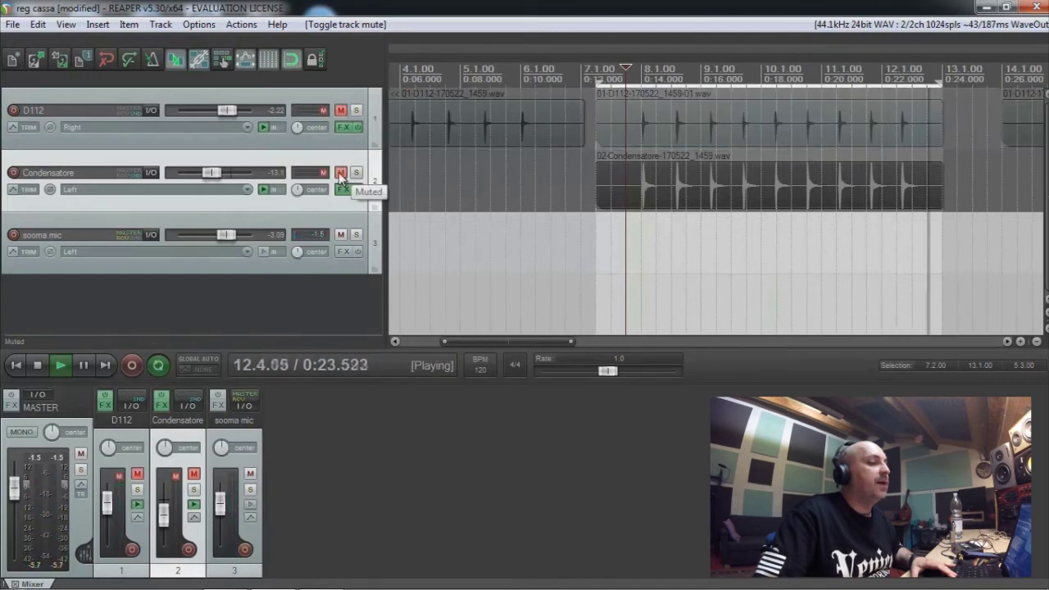
click(341, 173)
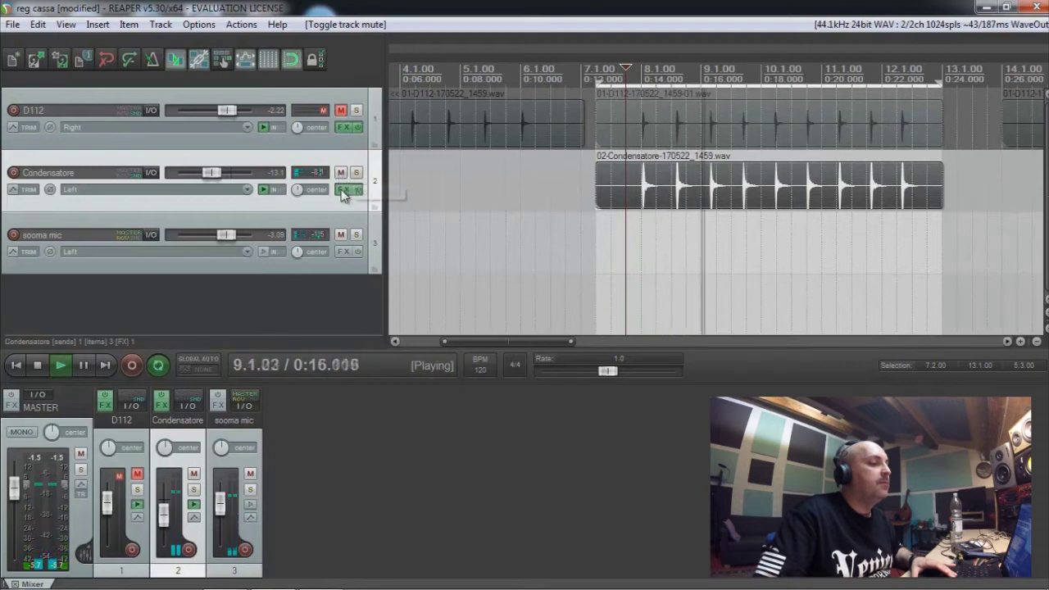
- Add ReaEQ after DensitymkII in the Condensatore track's effect chain
click(342, 190)
click(682, 30)
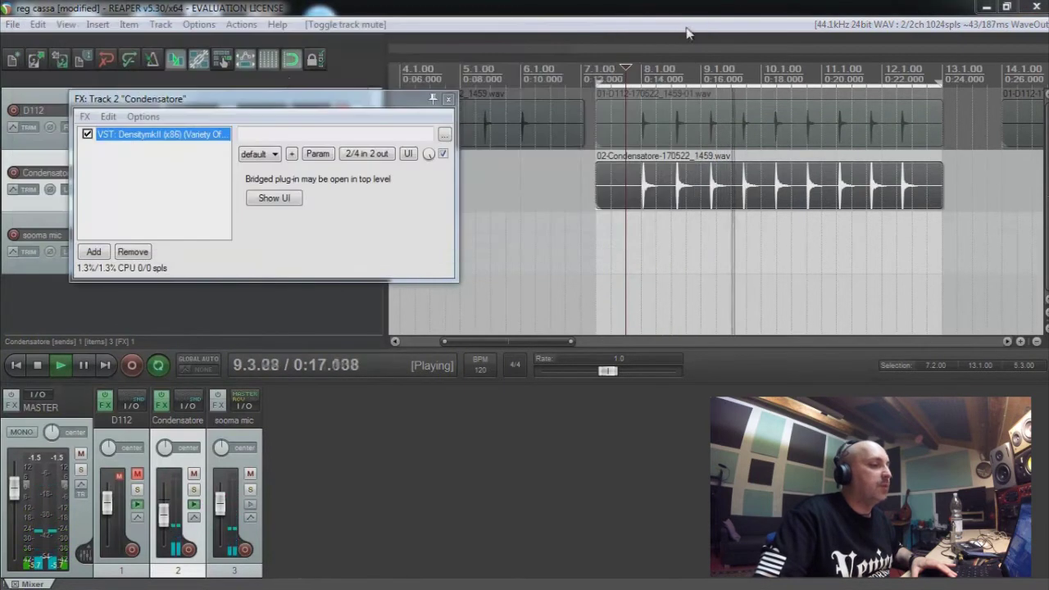
click(94, 252)
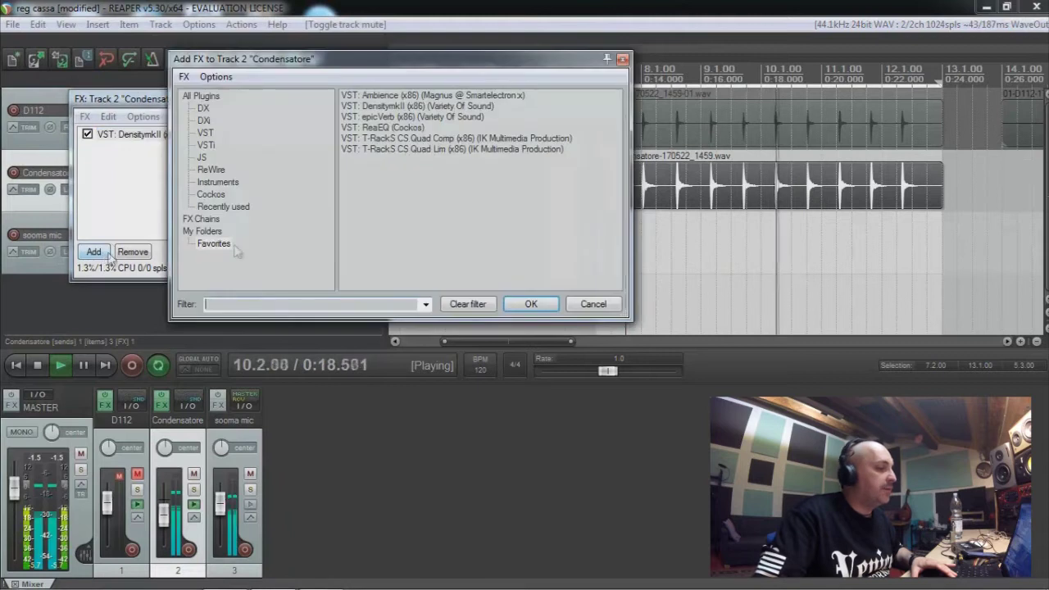
double_click(382, 127)
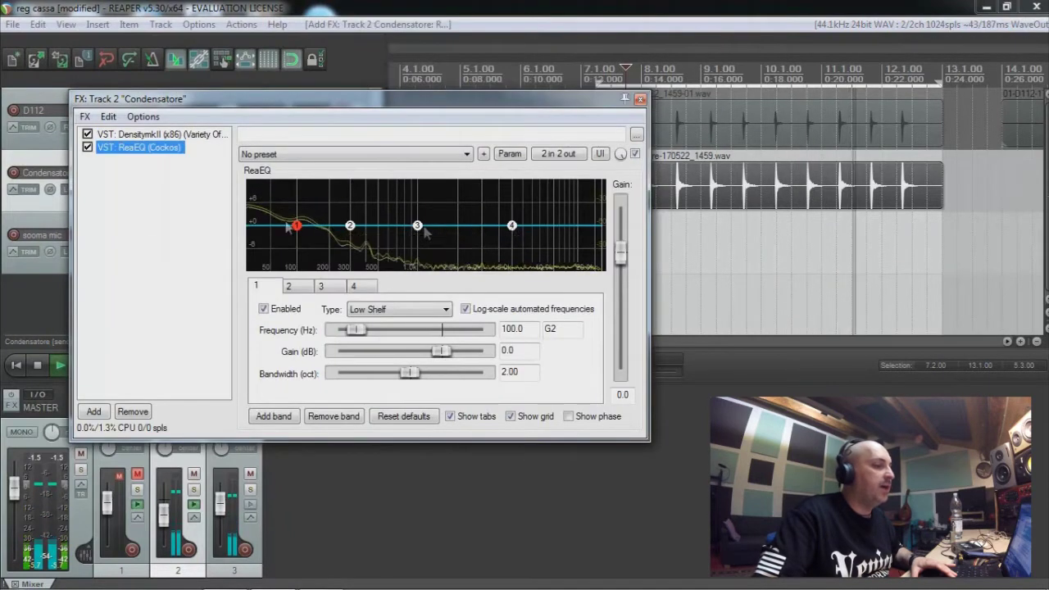
- Cut the lows with ReaEQ's low shelf and set the high shelf to -inf gain at about 707 Hz while auditioning the Condensatore
drag(298, 236, 275, 287)
drag(511, 225, 554, 308)
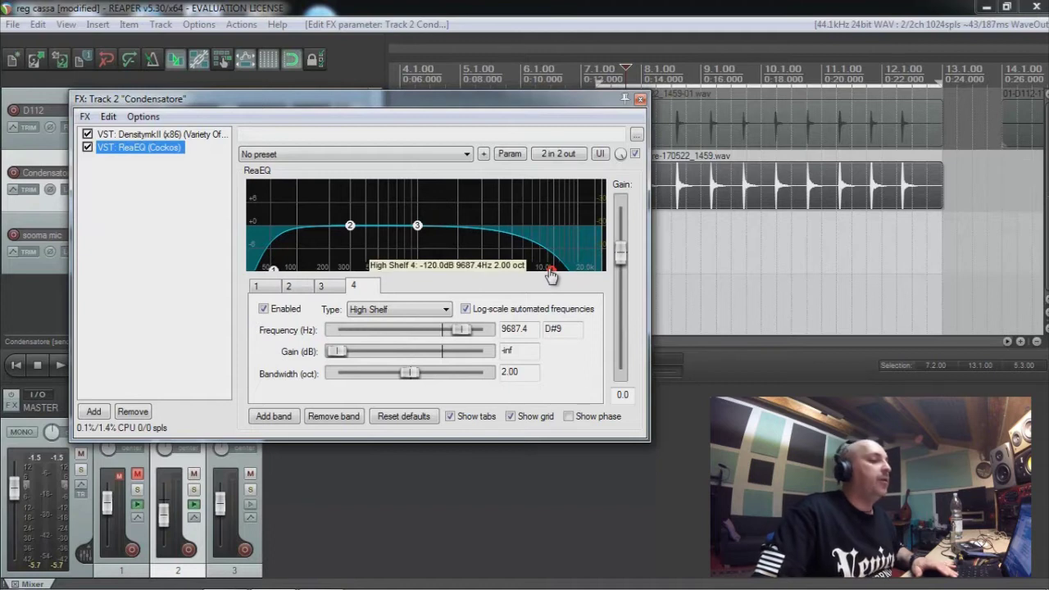
click(688, 239)
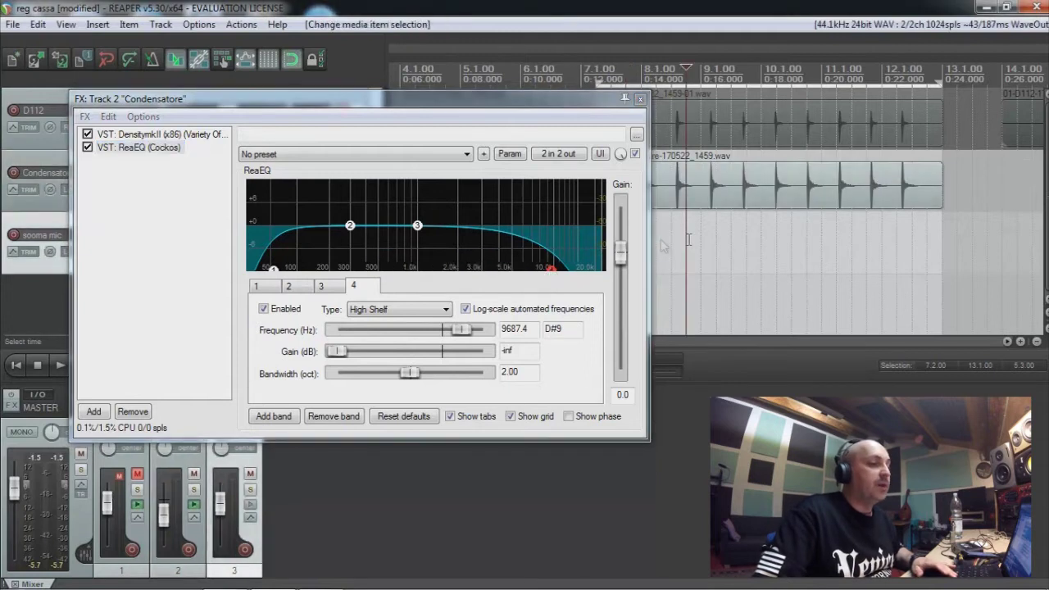
key(space)
drag(552, 270, 398, 295)
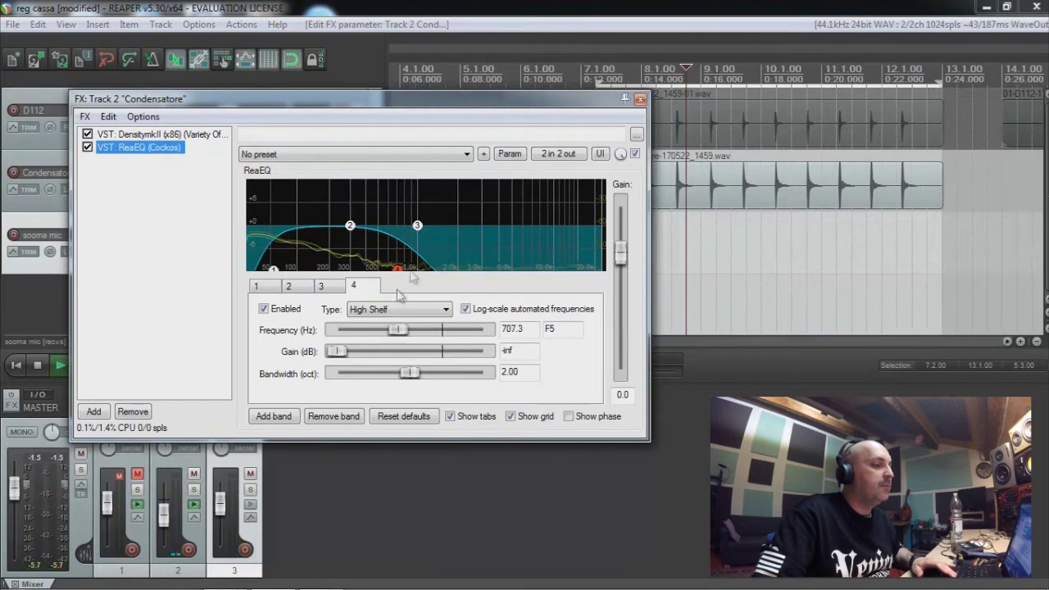
- Move the Condensatore effects window out of the way, unmute the D112 track and close the window
drag(434, 109, 438, 183)
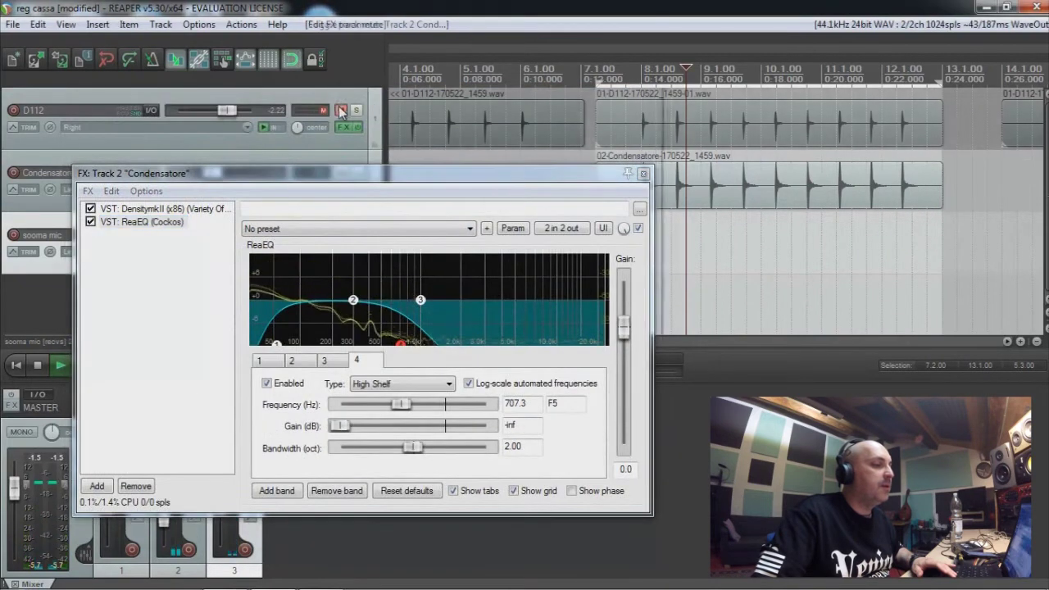
click(643, 174)
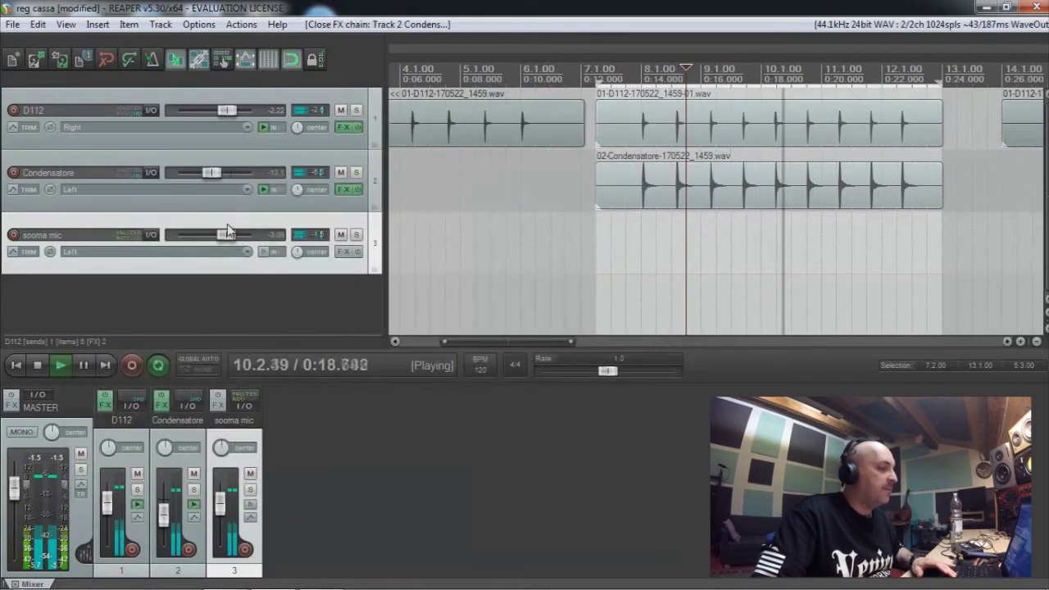
- Raise the Condensatore track volume to about -12.6 dB, stop playback and save the project
drag(212, 173, 210, 176)
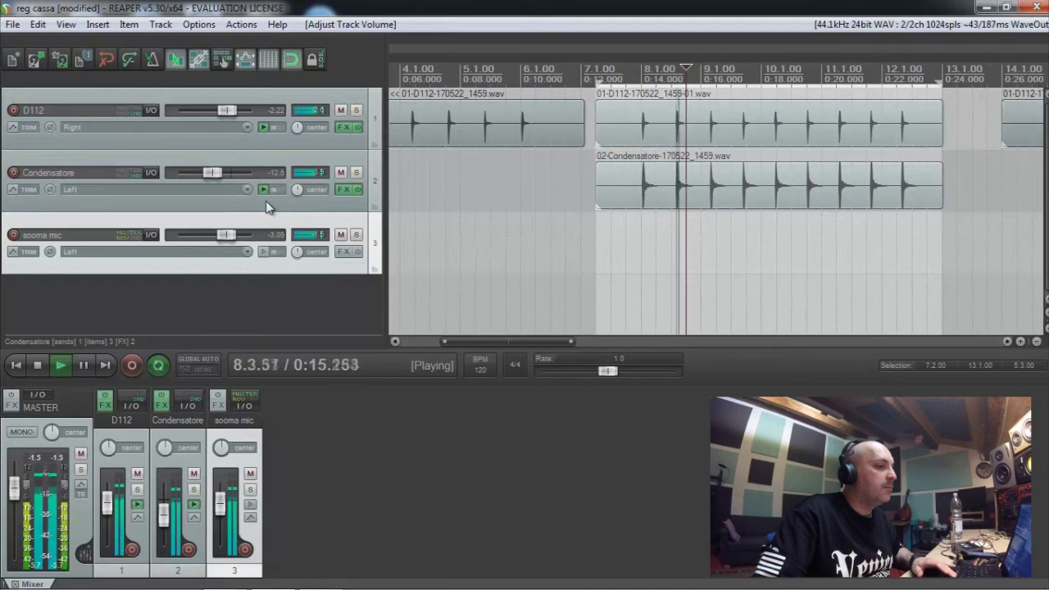
key(space)
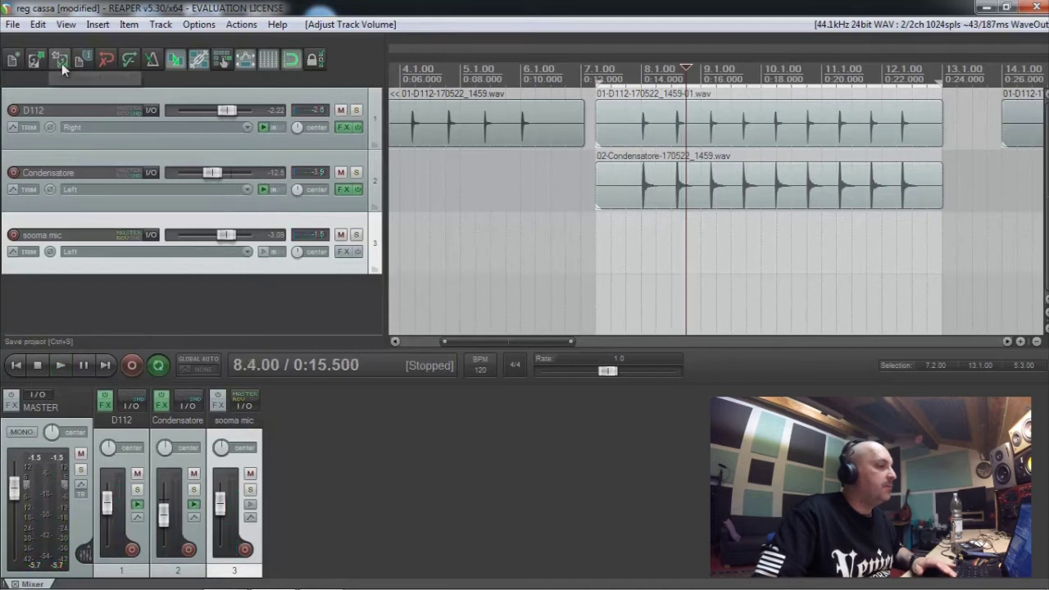
key(ctrl+s)
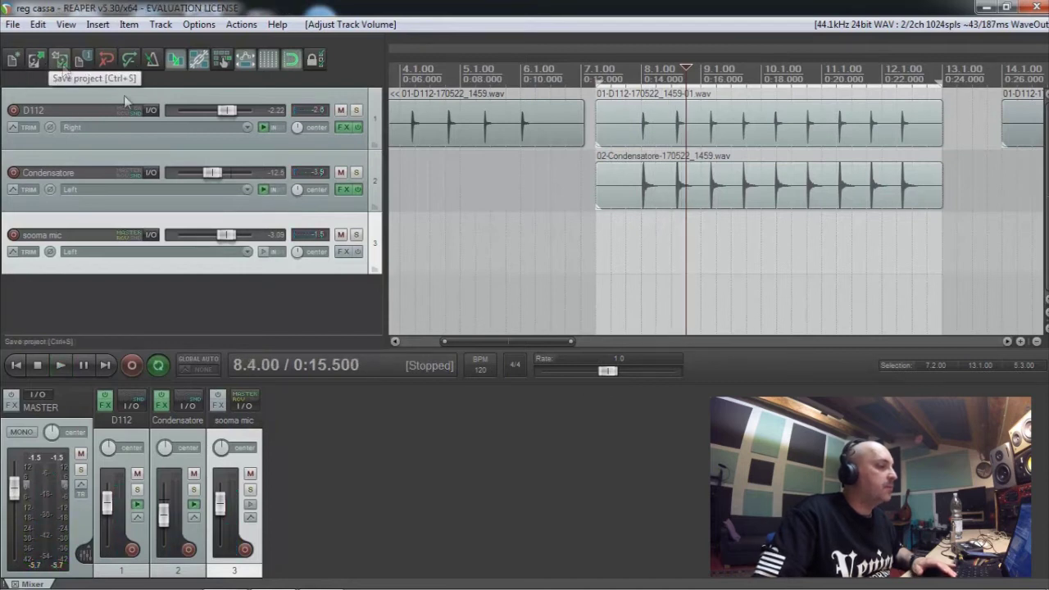
- Play the combined D112 and Condensatore 1459 recordings to check the blended kick sound
scroll(455, 184, down, 3)
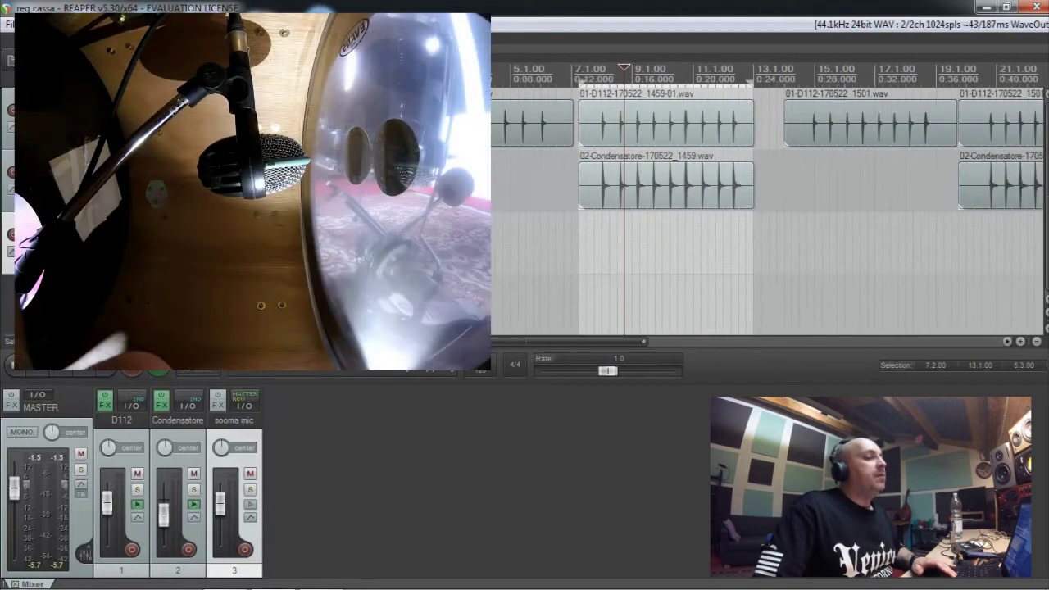
click(177, 420)
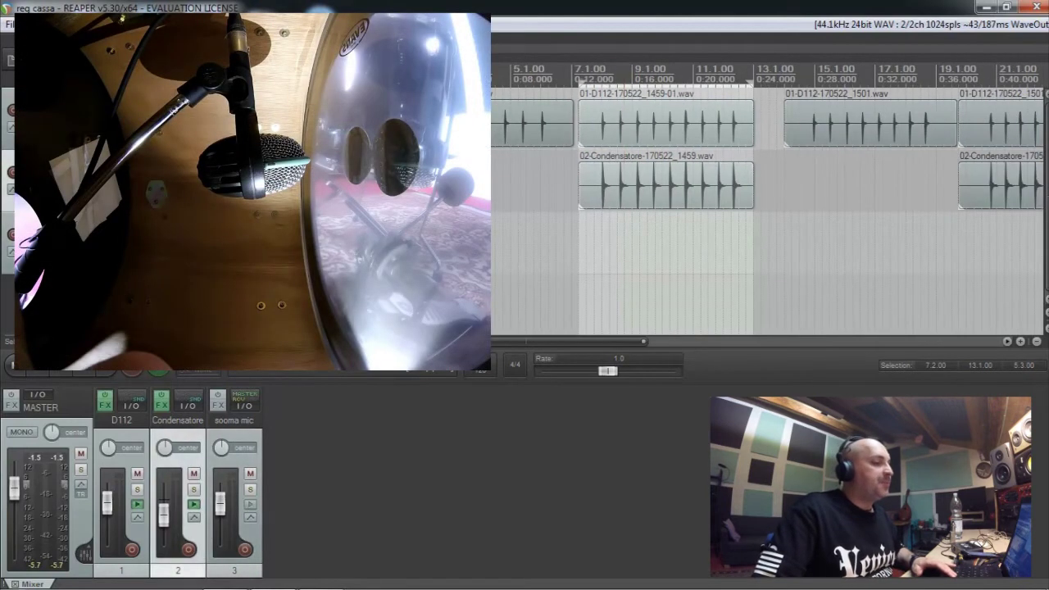
key(space)
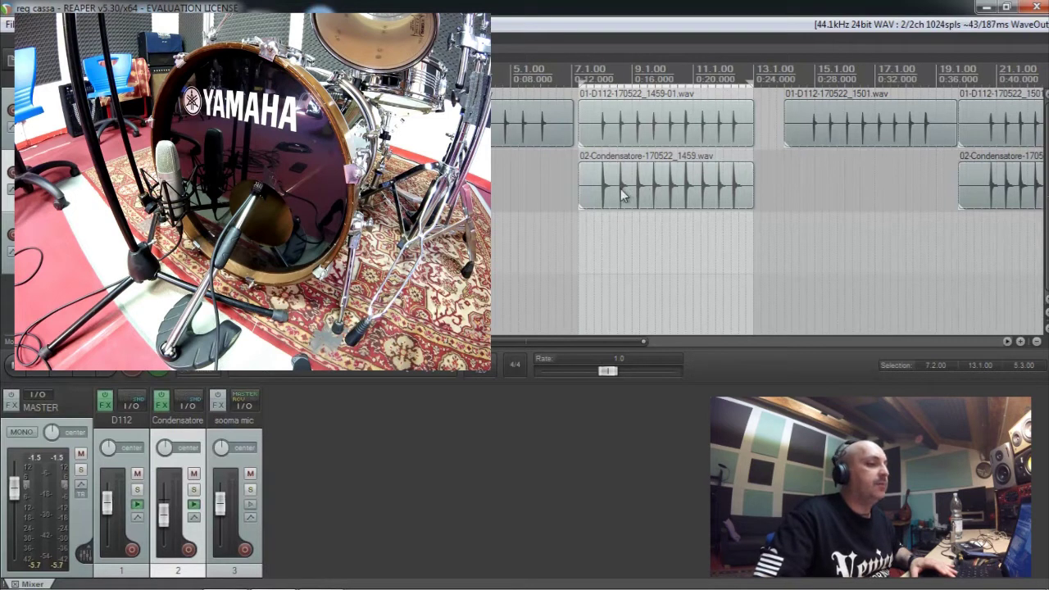
click(620, 188)
key(space)
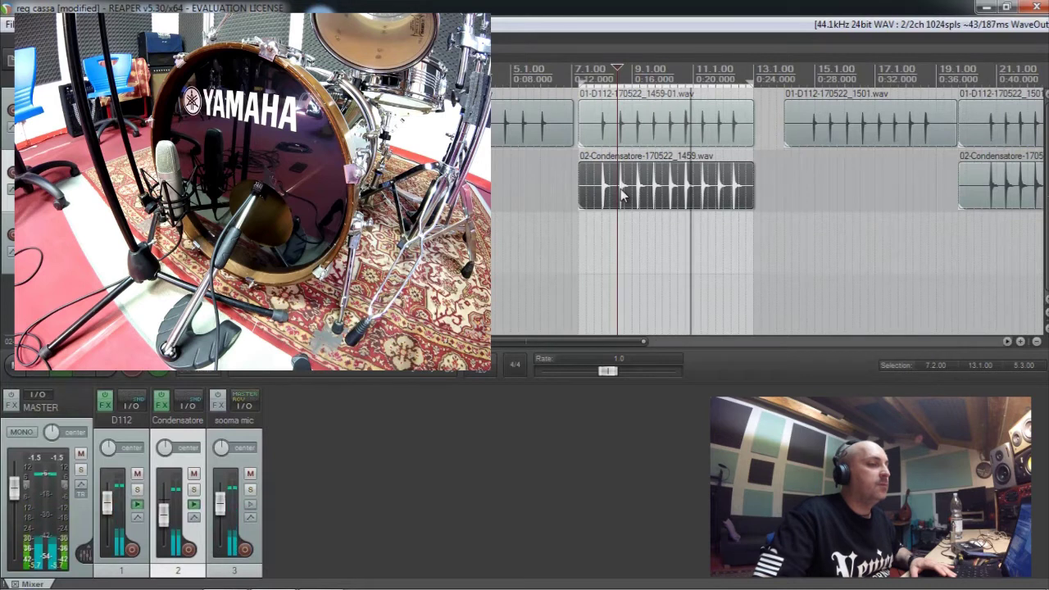
key(space)
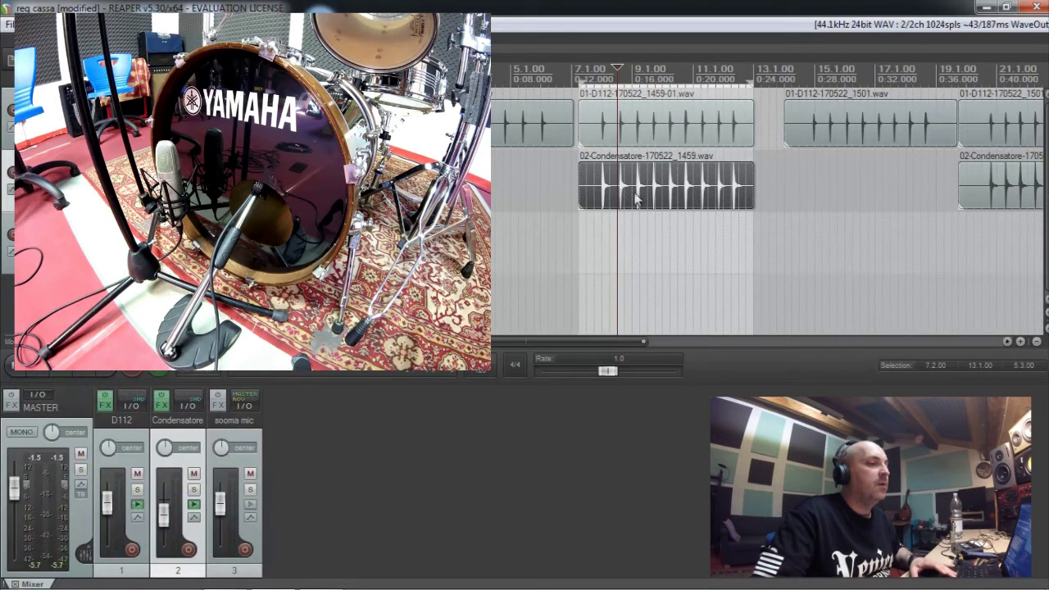
- Set the time selection to the 01-D112-170522_1501.wav recording and play it
click(824, 189)
scroll(825, 188, right, 3)
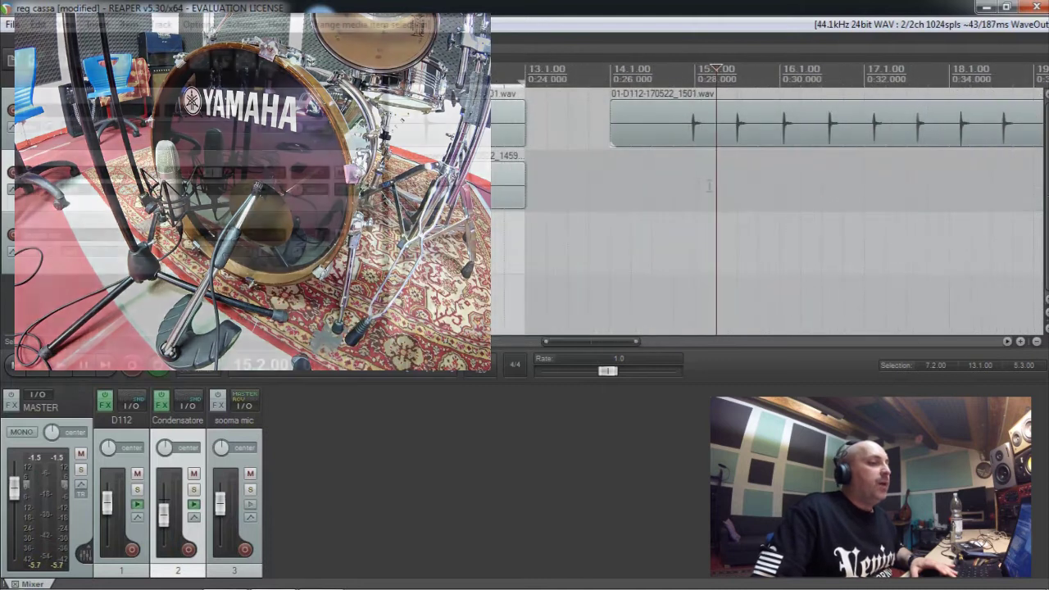
scroll(692, 185, down, 2)
click(641, 139)
scroll(642, 139, up, 2)
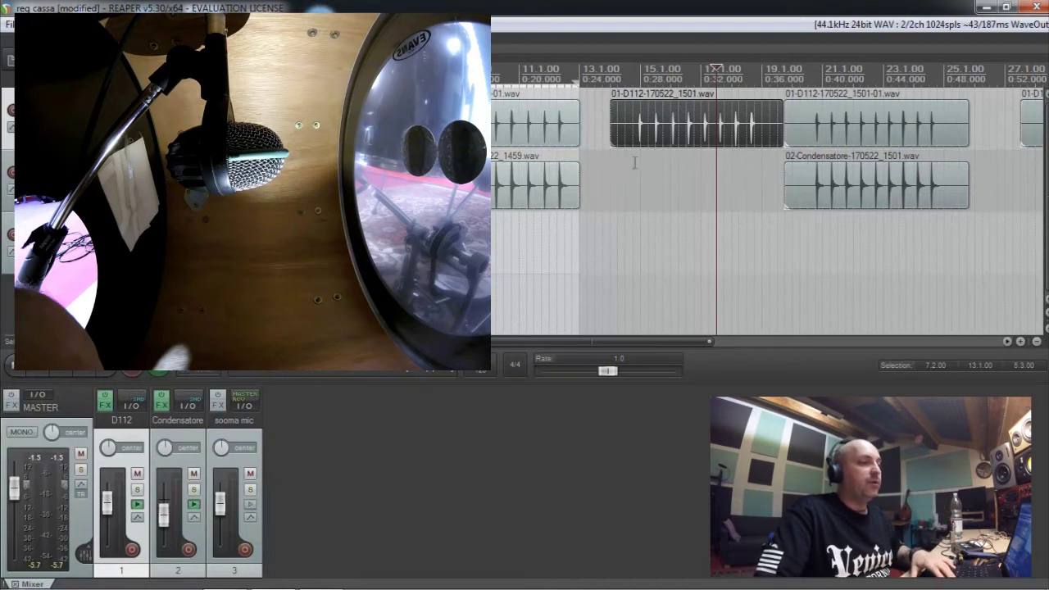
click(634, 162)
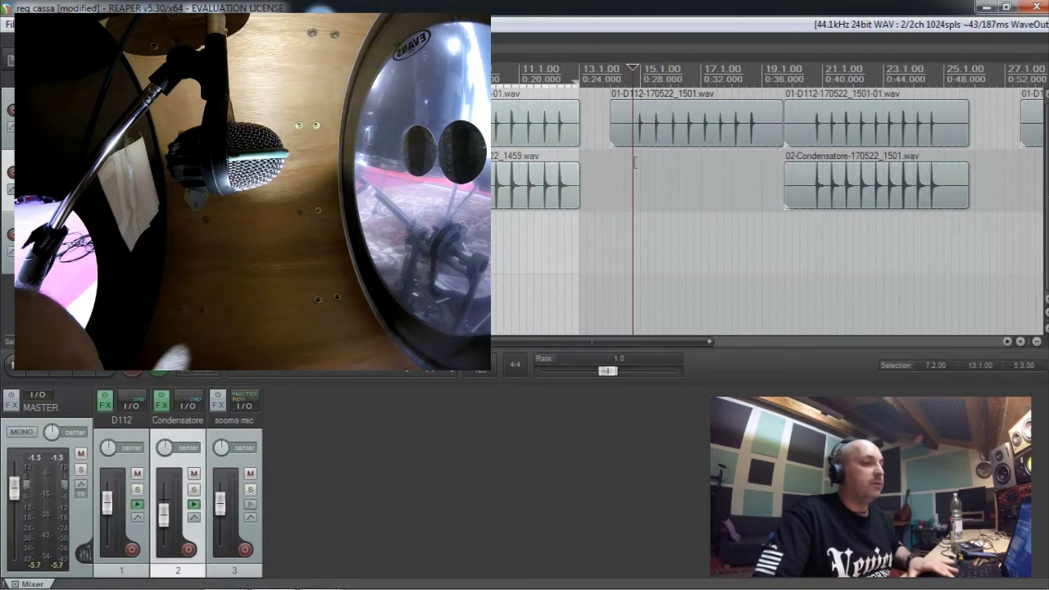
click(680, 123)
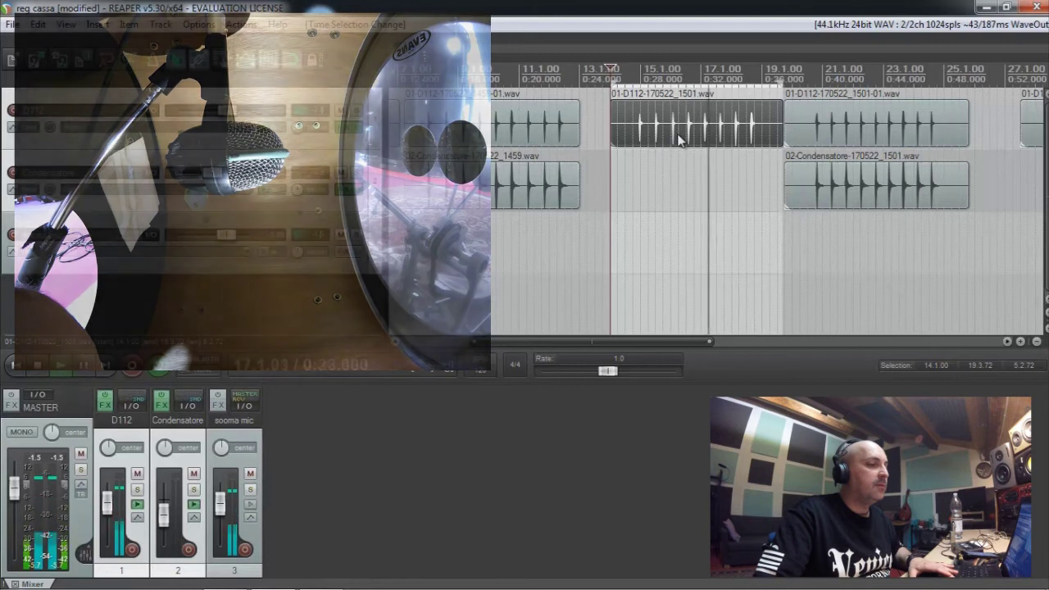
- Play the first D112 recording from about 2.3.00 to compare it with the 1501 recording
scroll(678, 139, down, 2)
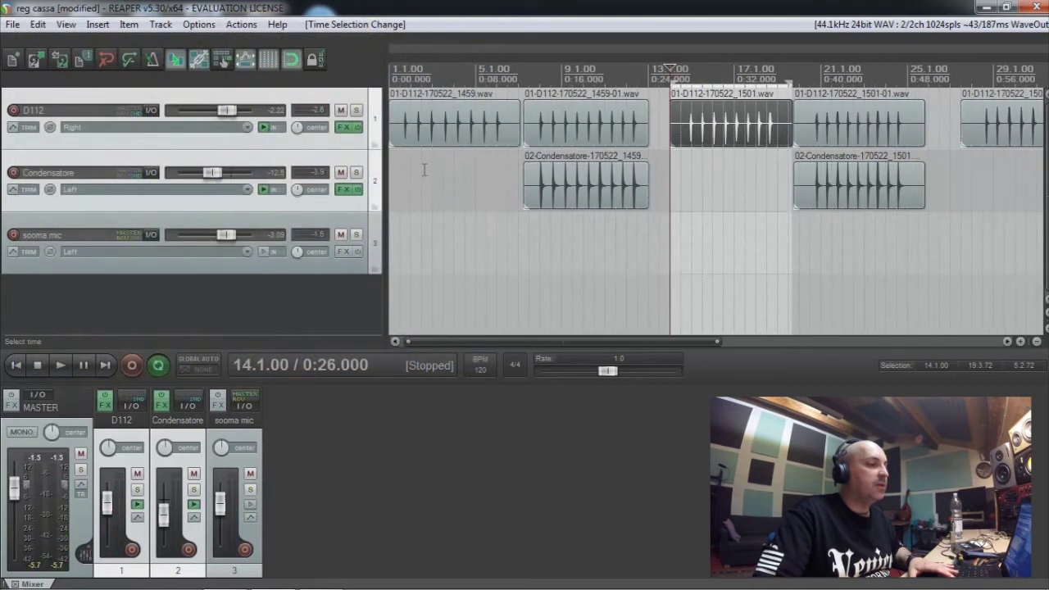
click(424, 169)
key(space)
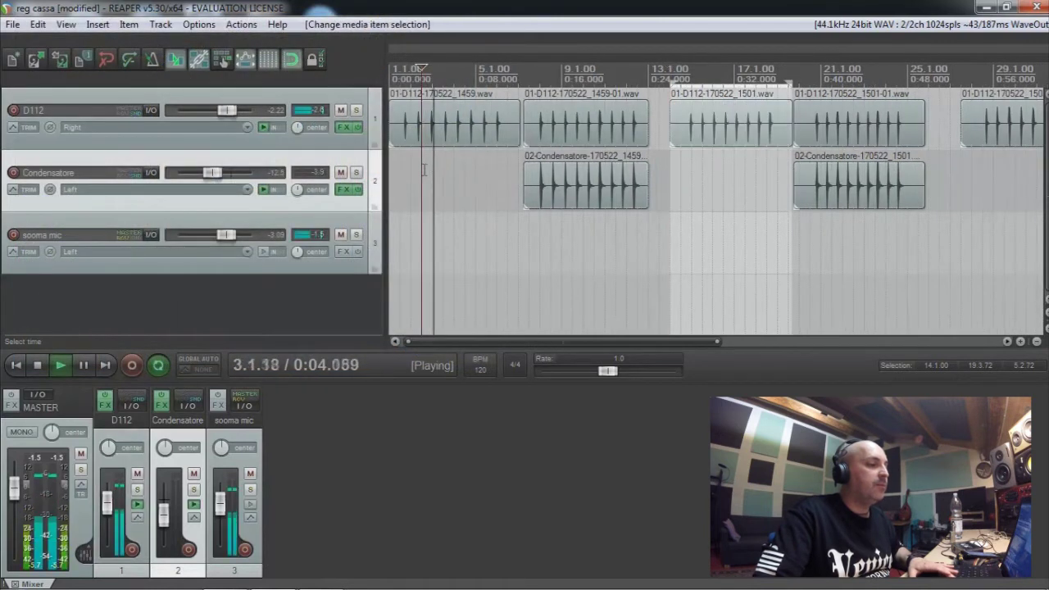
key(space)
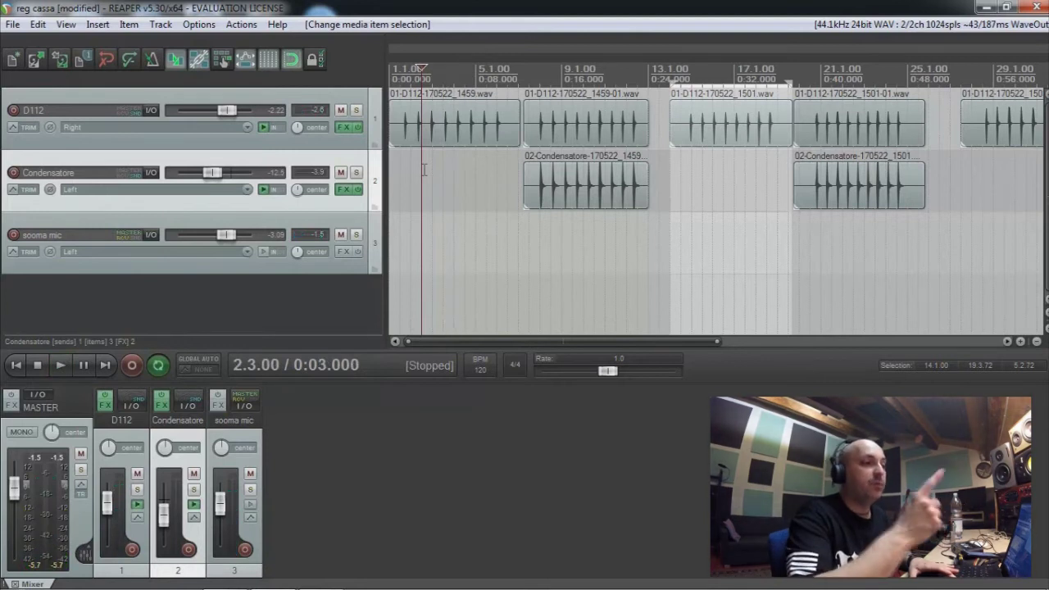
- Alternate playback between the 01-D112-170522_1459.wav and 01-D112-170522_1501.wav recordings to compare their kick sound
click(432, 145)
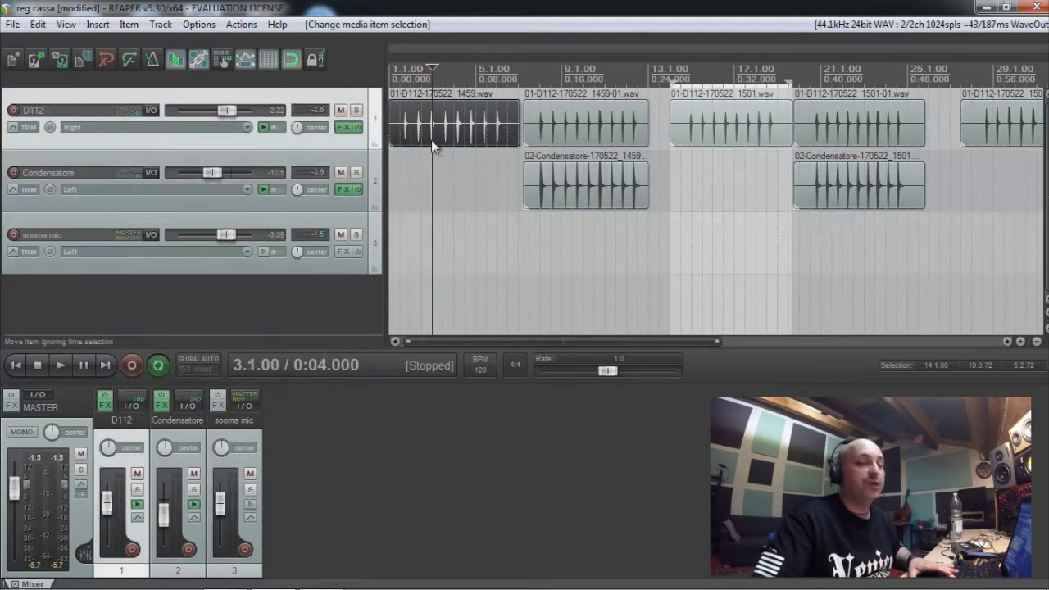
click(692, 166)
key(space)
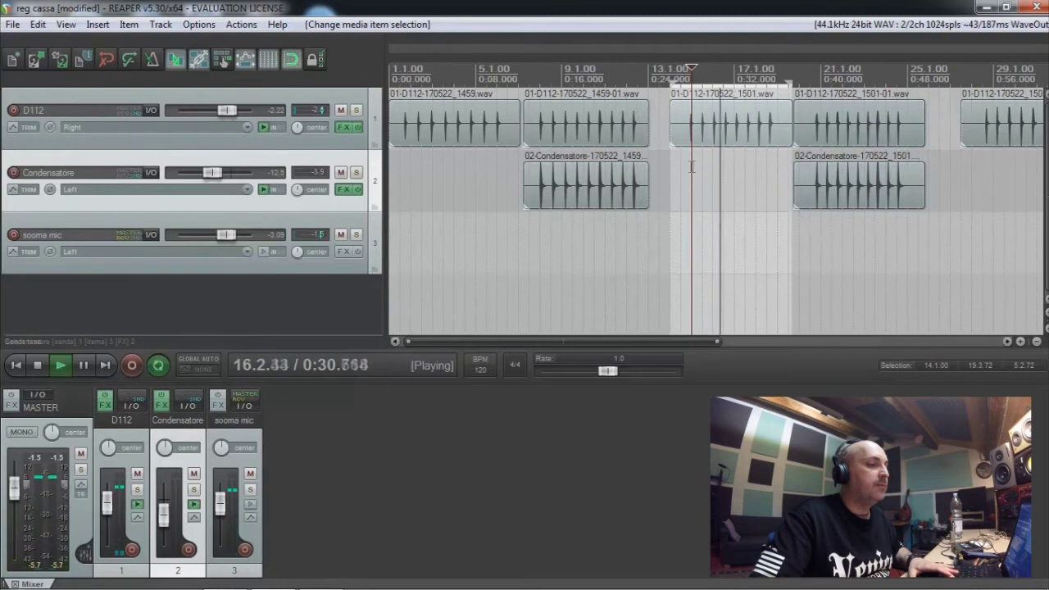
click(433, 180)
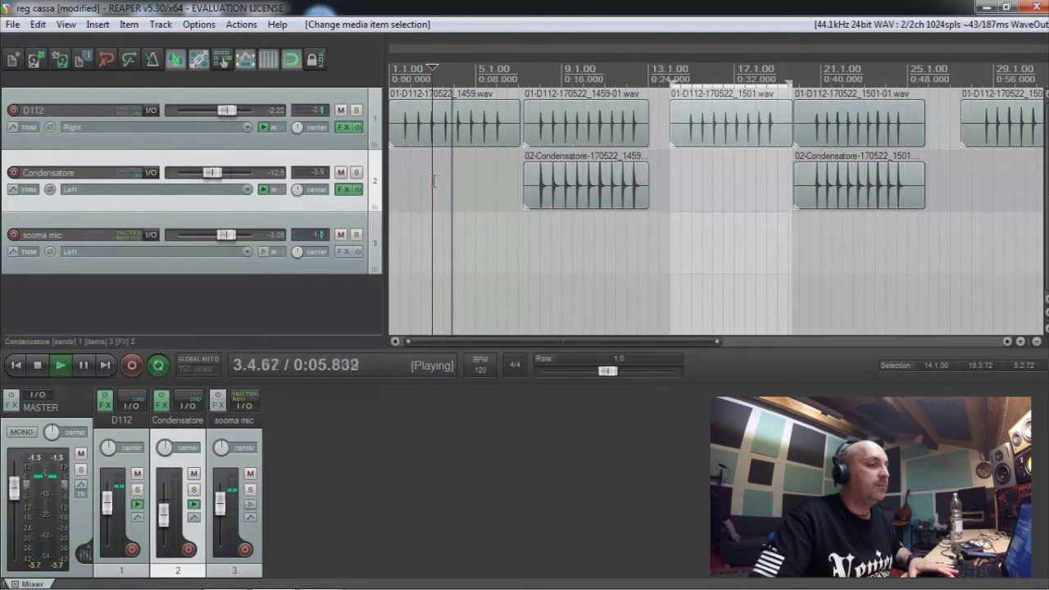
click(714, 197)
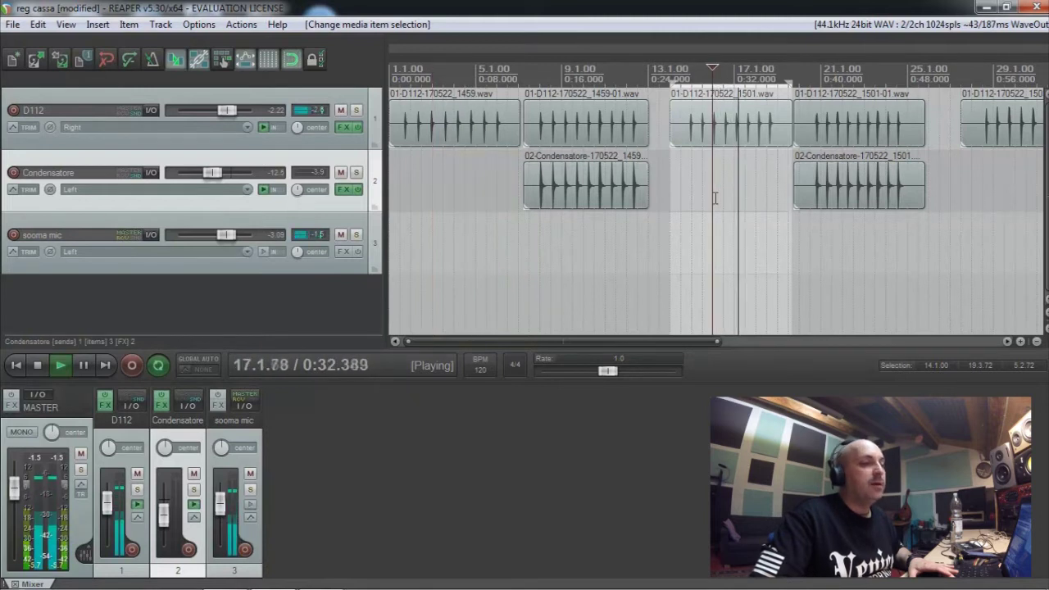
key(space)
- Set the time selection to the paired 01-D112-170522_1501-01.wav and 02-Condensatore-170522_1501.wav recordings and play them together
scroll(716, 190, down, 2)
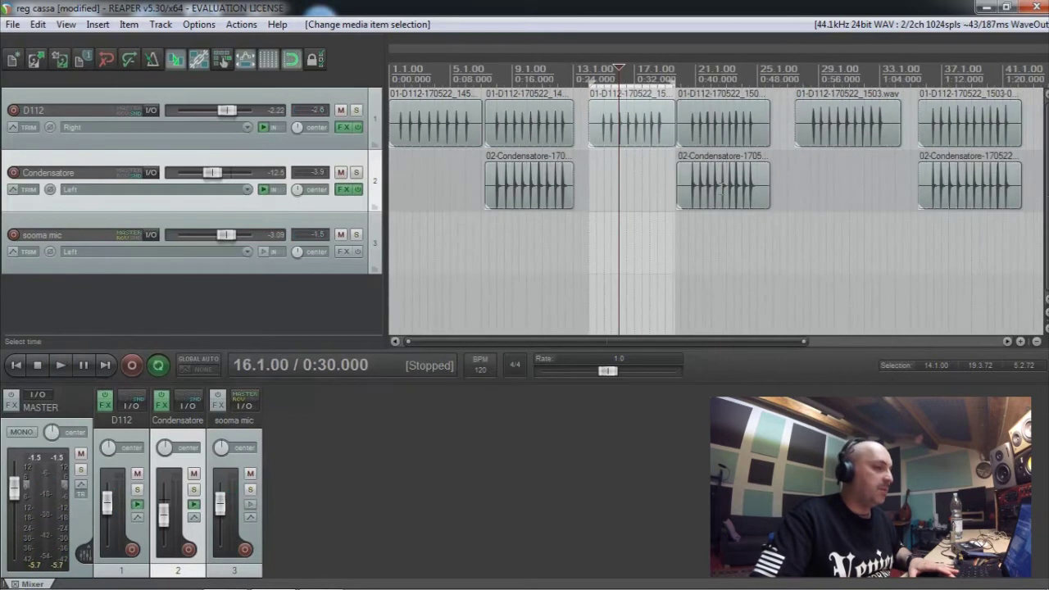
scroll(716, 203, up, 2)
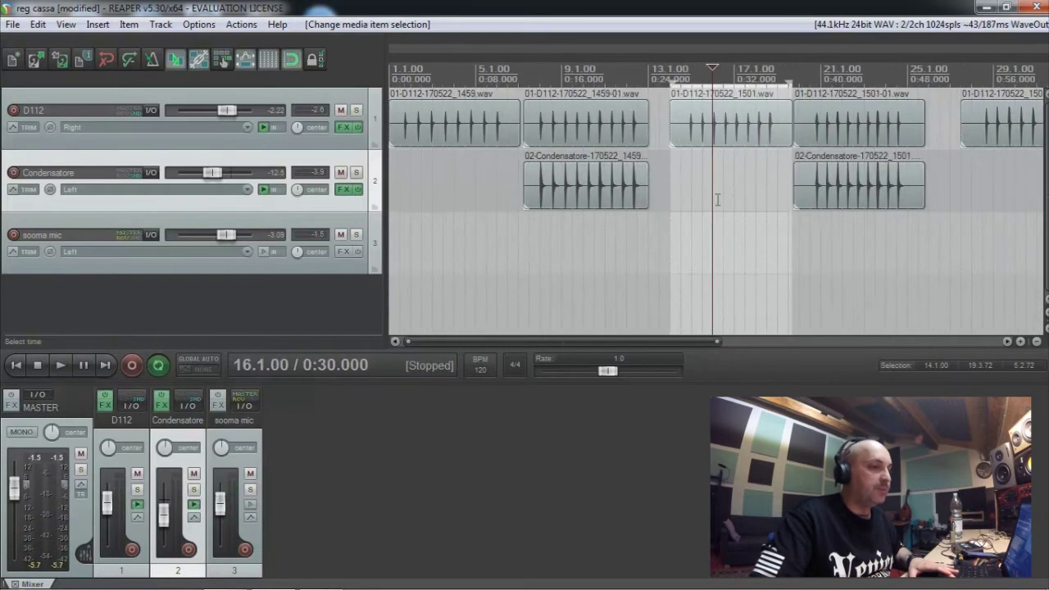
click(809, 154)
scroll(809, 164, up, 3)
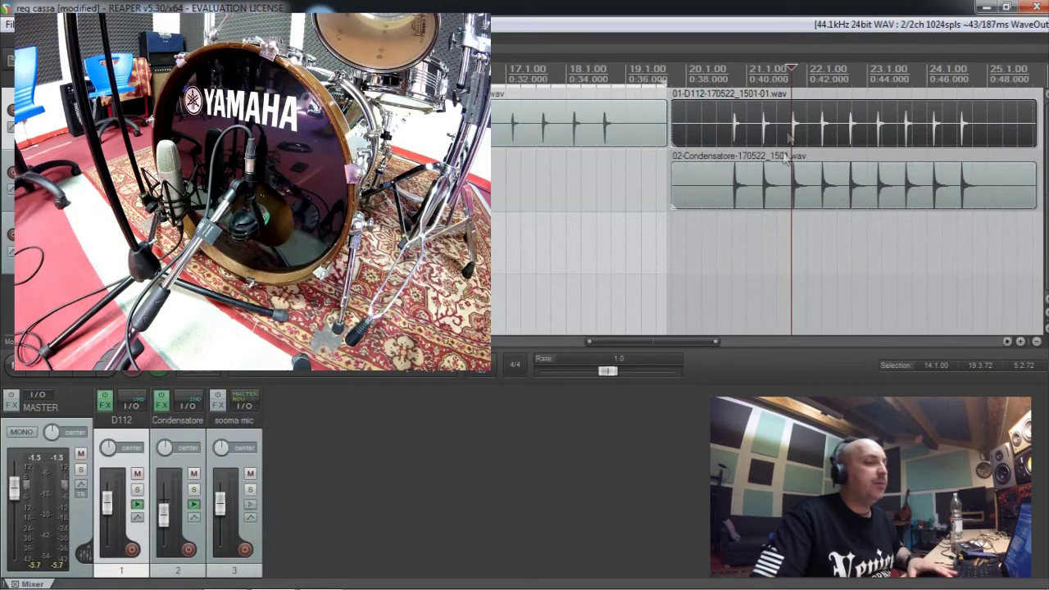
click(732, 200)
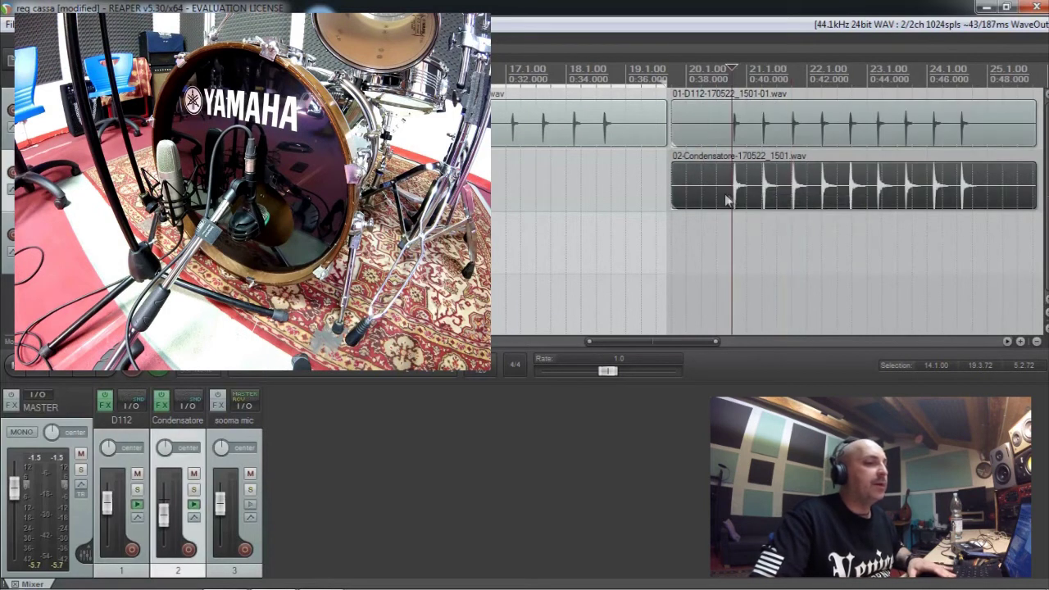
click(709, 209)
ctrl+click(761, 146)
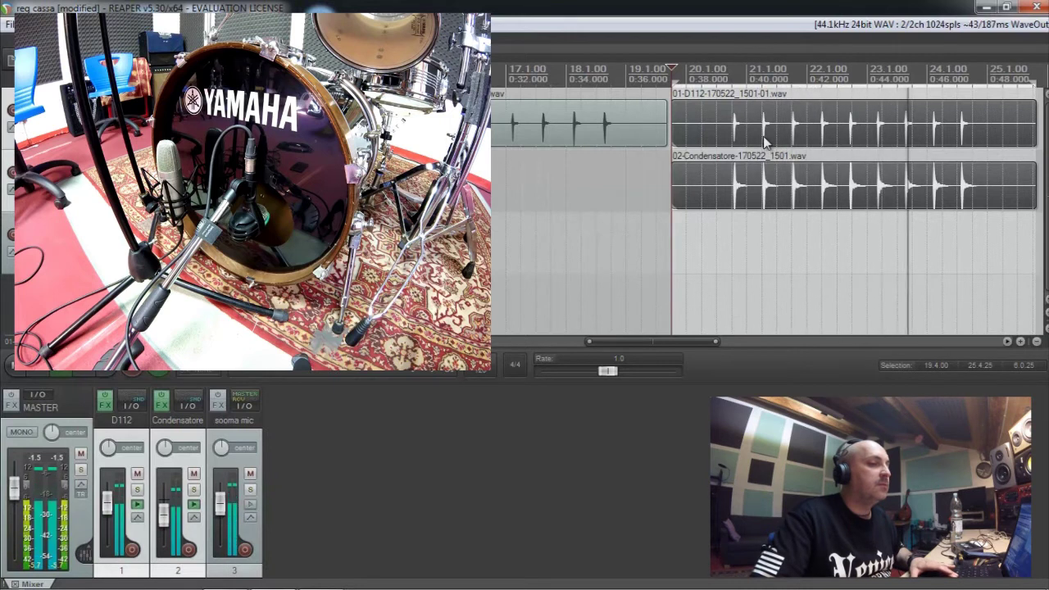
scroll(764, 141, down, 3)
key(space)
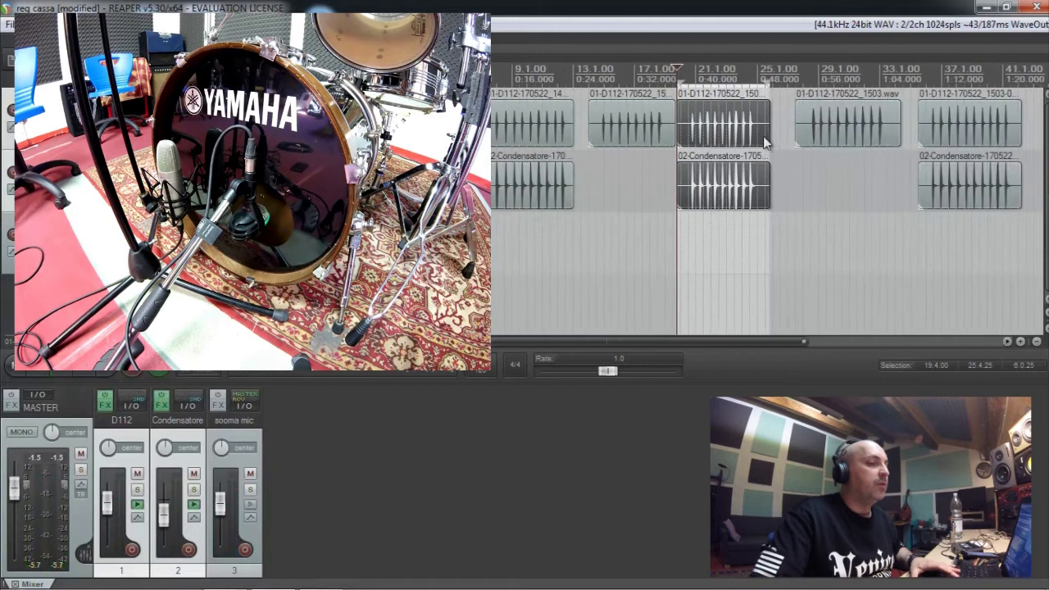
- Set the time selection to the 01-D112-170522_1503.wav recording, play it and replay it from its first hit
click(829, 177)
scroll(820, 179, up, 3)
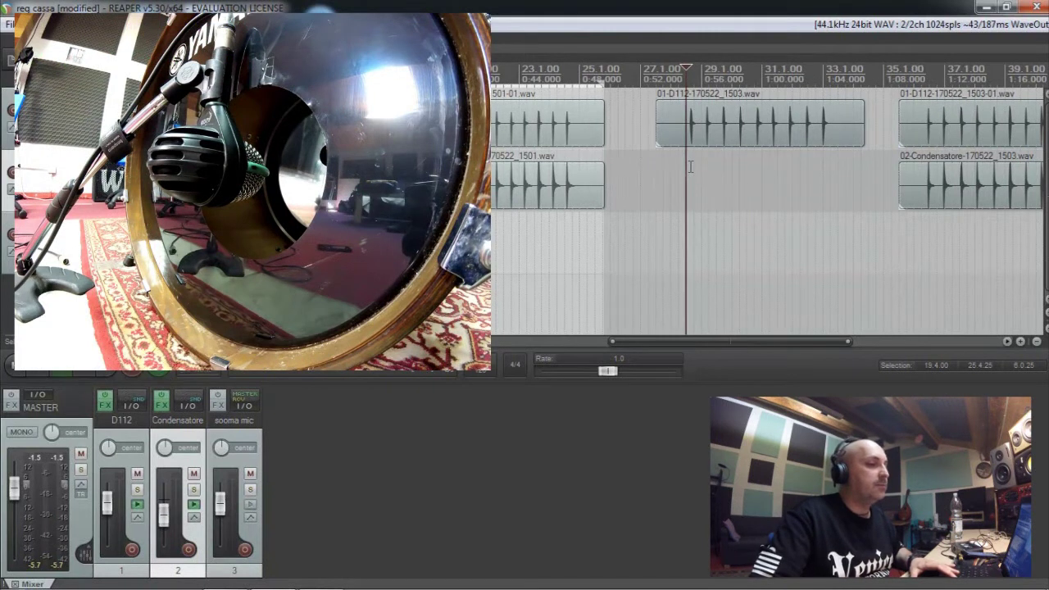
click(691, 138)
key(space)
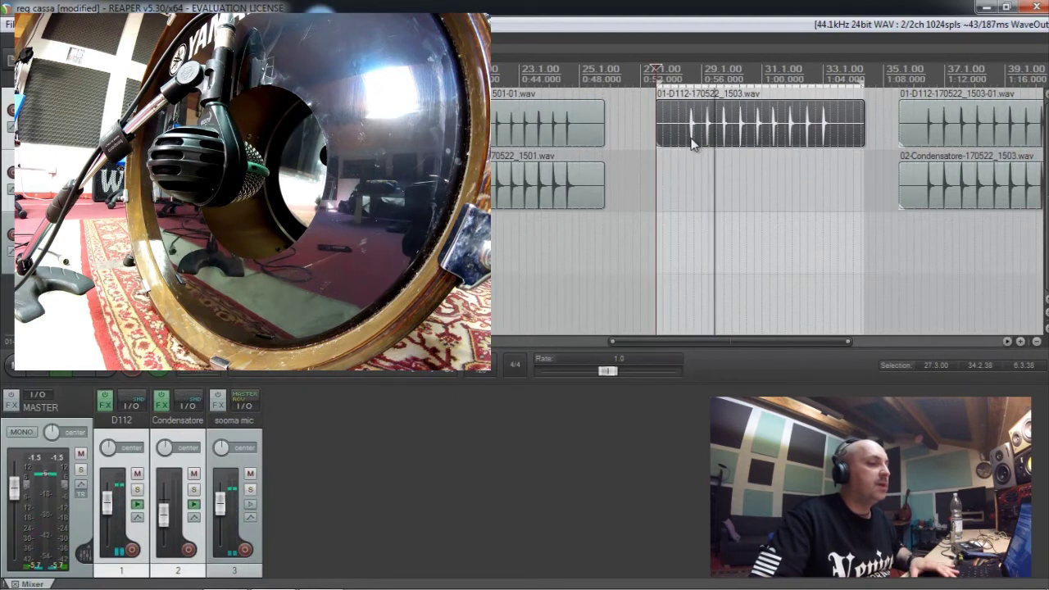
key(space)
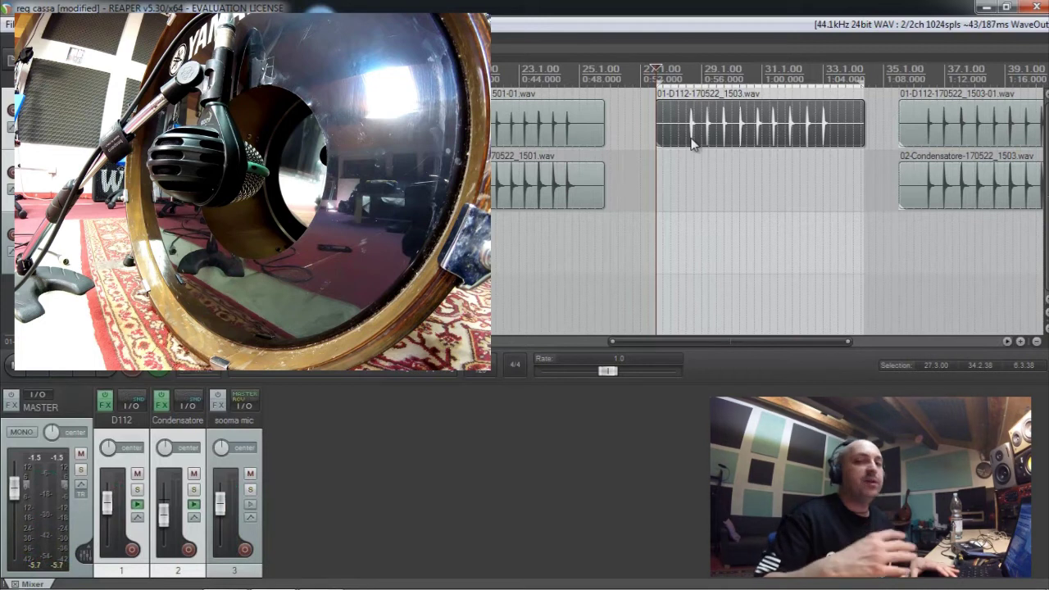
click(692, 144)
key(space)
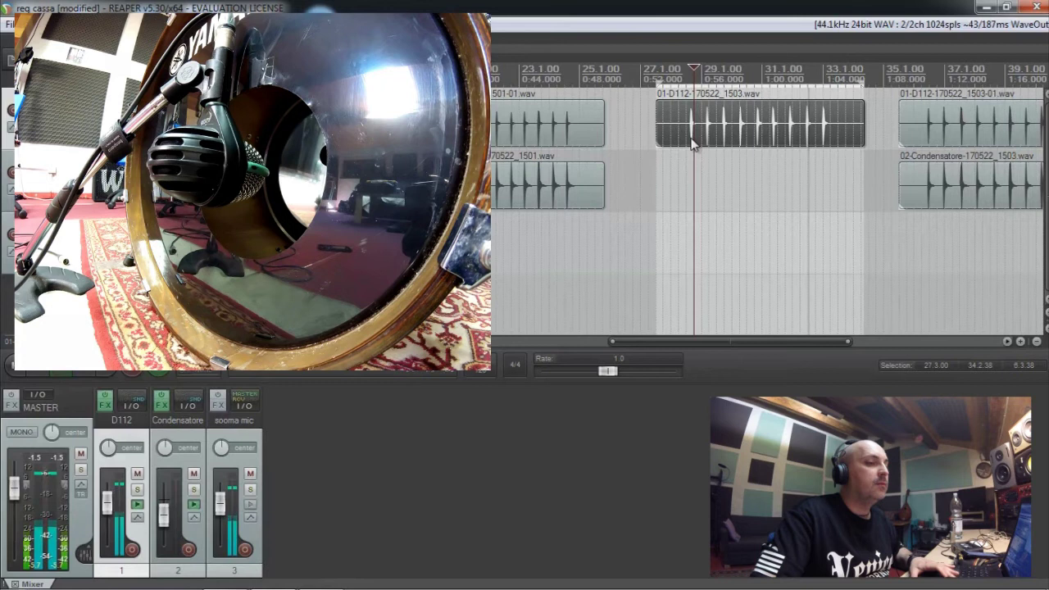
- Set the time selection to the paired 01-D112-170522_1503-01.wav and 02-Condensatore-170522_1503.wav recordings and play them together
click(973, 187)
scroll(950, 190, down, 4)
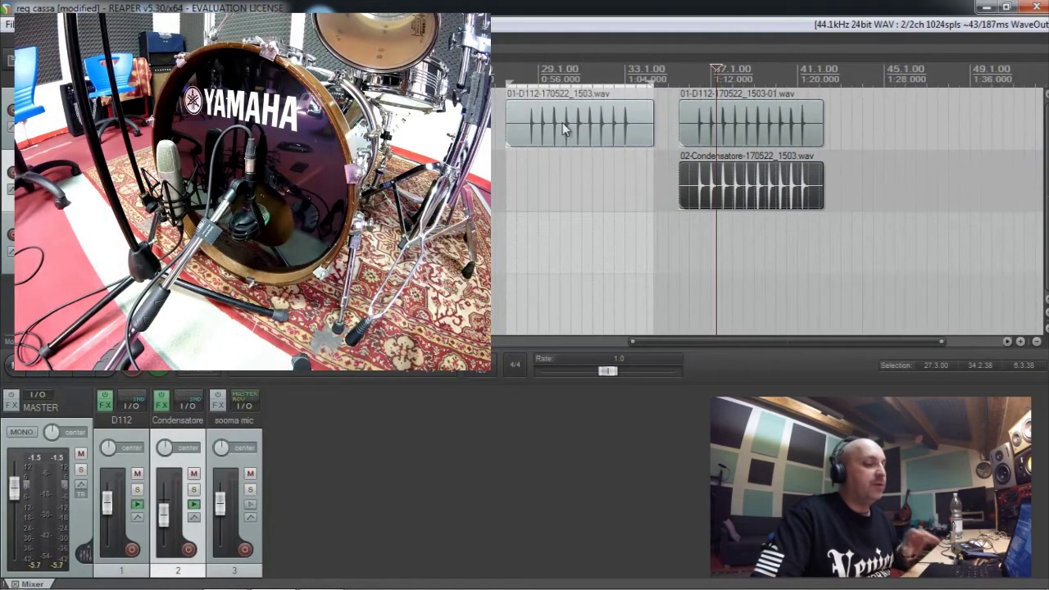
ctrl+click(710, 130)
key(ctrl+shift+t)
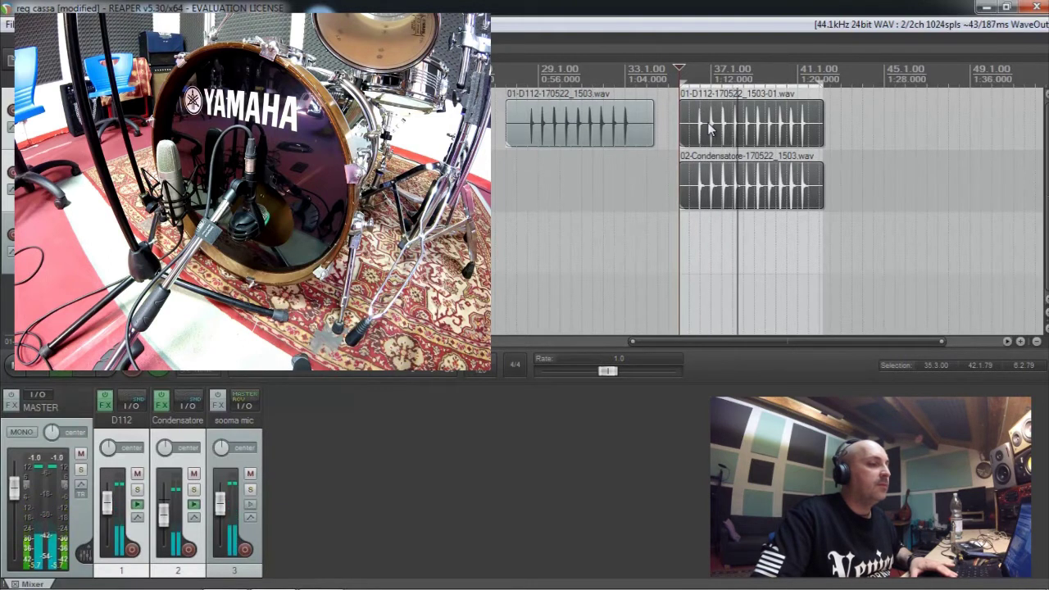
scroll(709, 127, down, 2)
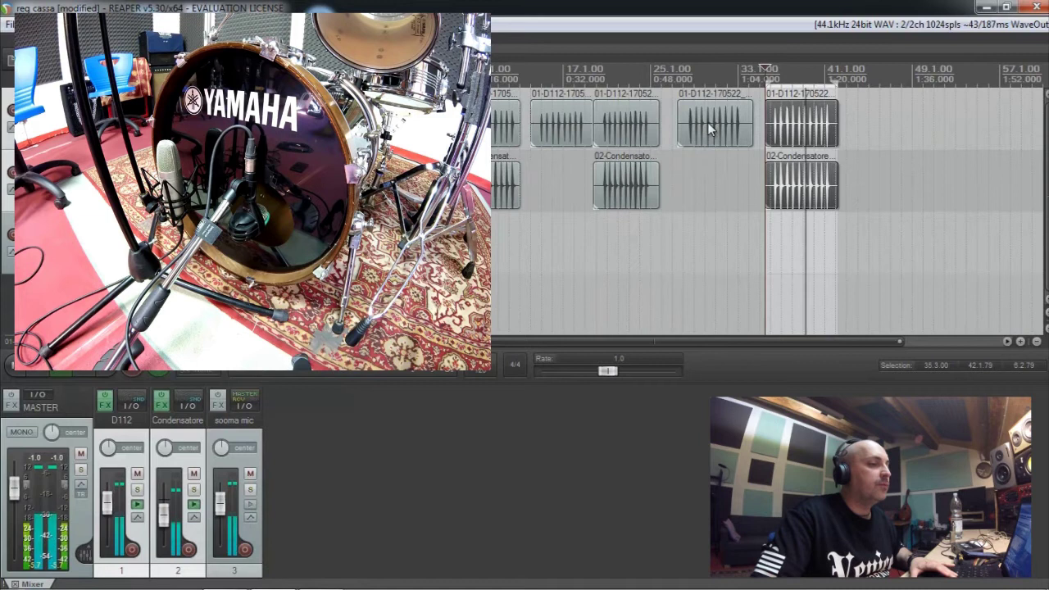
key(space)
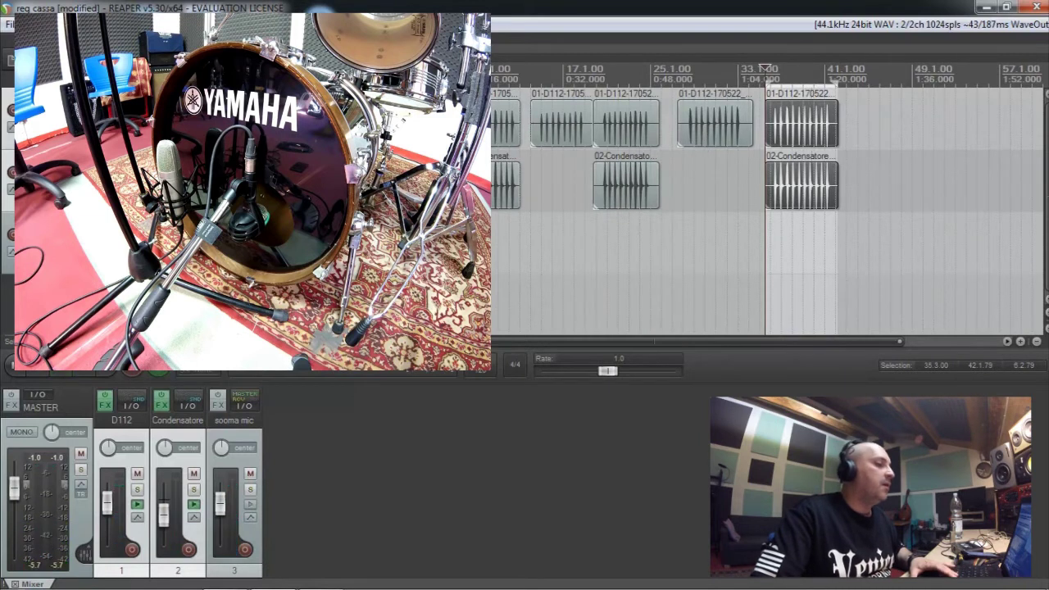
- Replay the 01-D112-170522_1459.wav recording alone and the combined D112 and Condensatore 1459 pair from its first hit
click(433, 184)
scroll(517, 184, up, 4)
scroll(494, 120, down, 2)
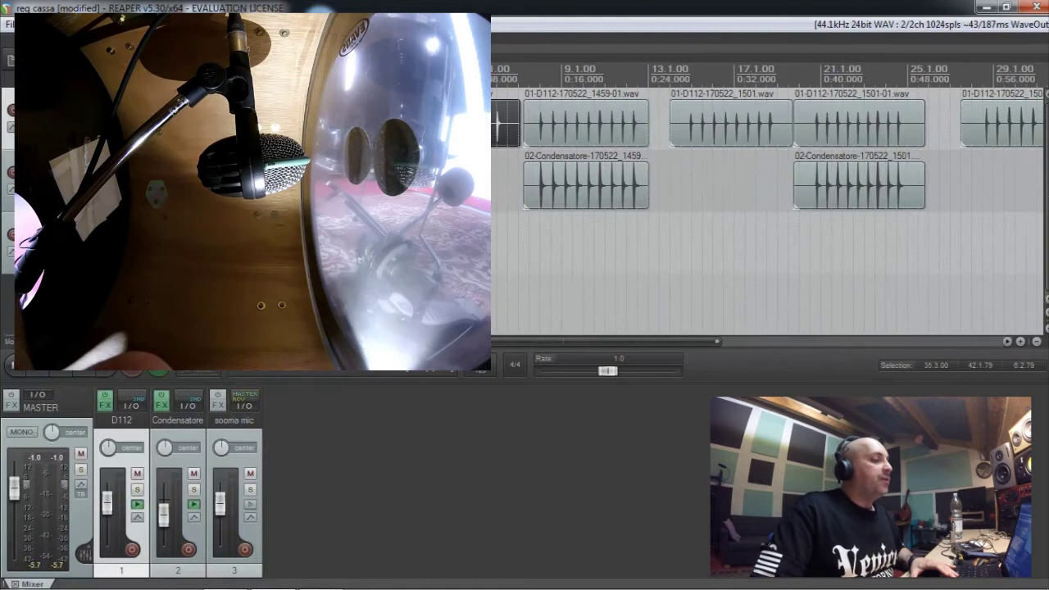
scroll(494, 120, up, 2)
scroll(494, 121, down, 1)
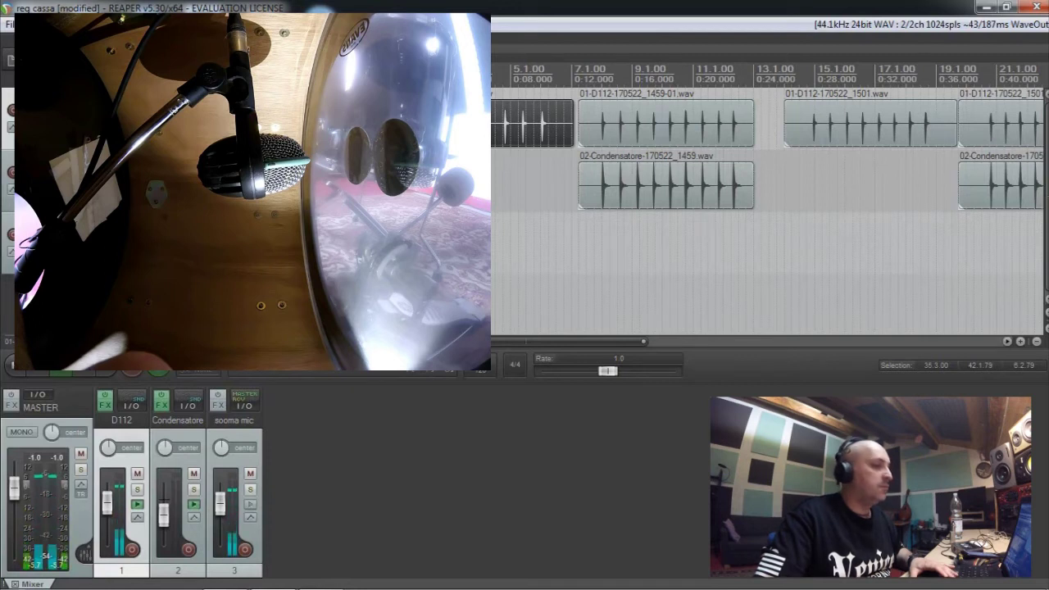
click(602, 226)
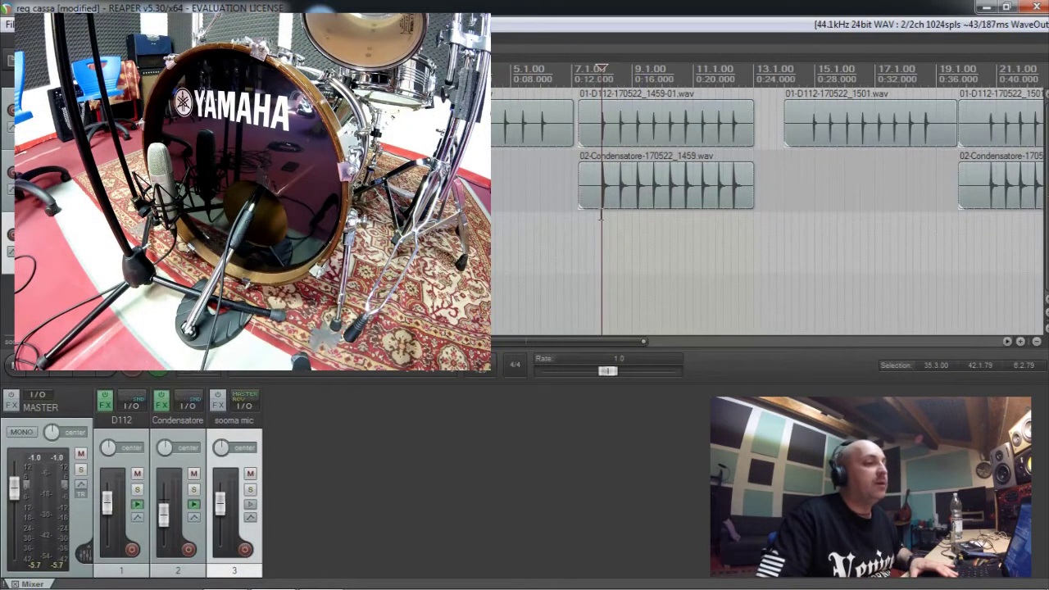
key(space)
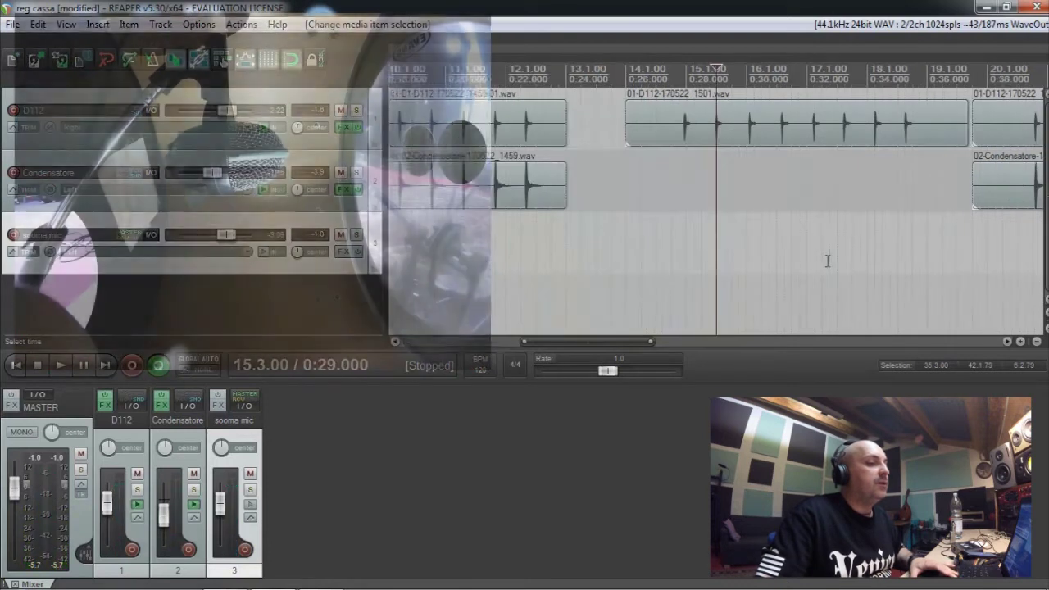
- Replay the 01-D112-170522_1501.wav recording alone from 15.1.00
scroll(828, 260, down, 1)
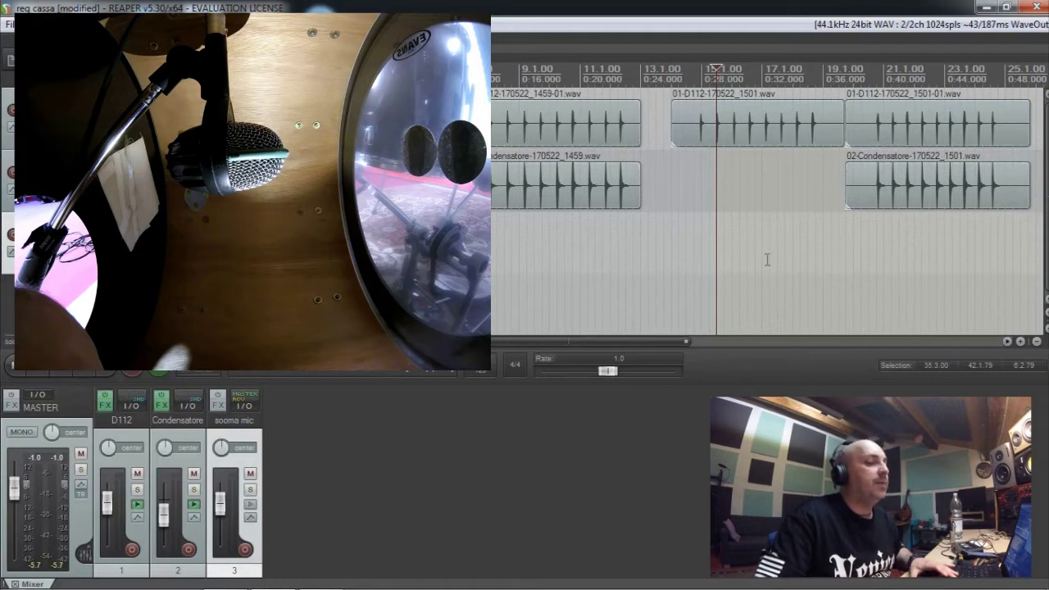
click(701, 262)
key(space)
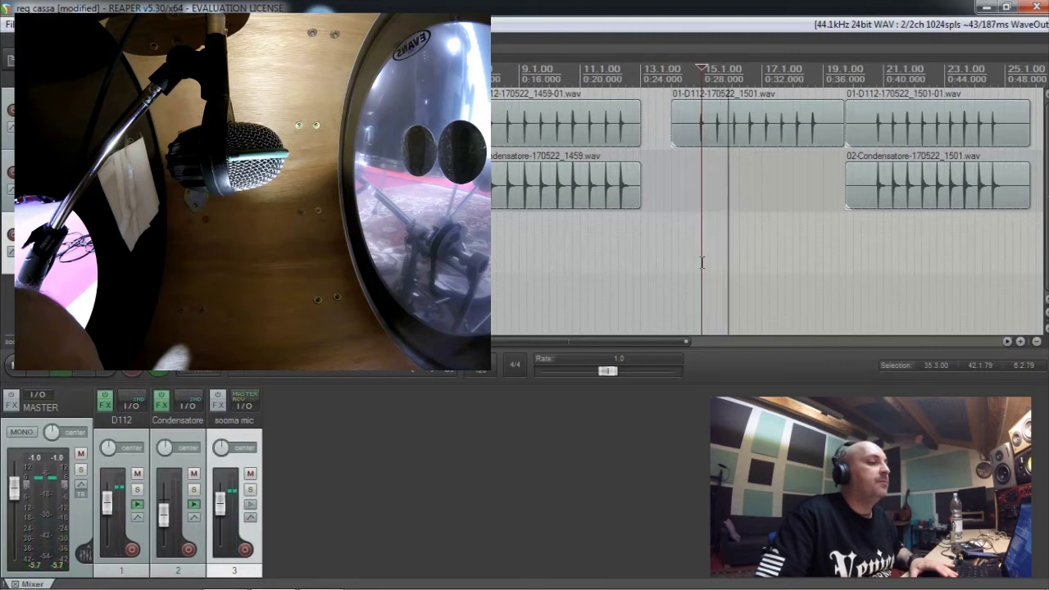
scroll(702, 262, down, 2)
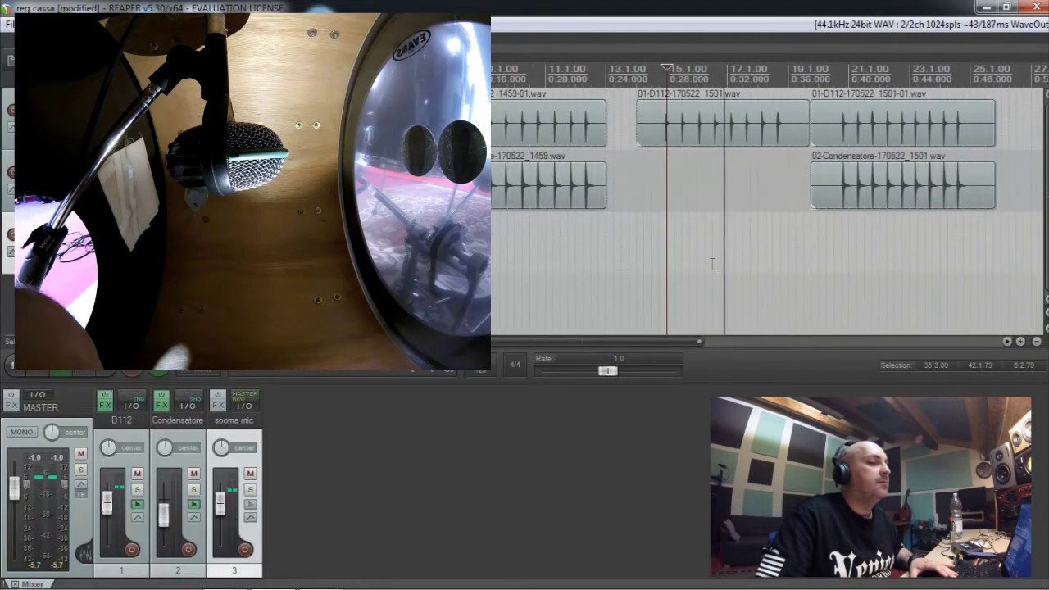
key(space)
- Replay the combined D112 and Condensatore 1501 recordings from 20.4.00, just before their first hit
click(855, 261)
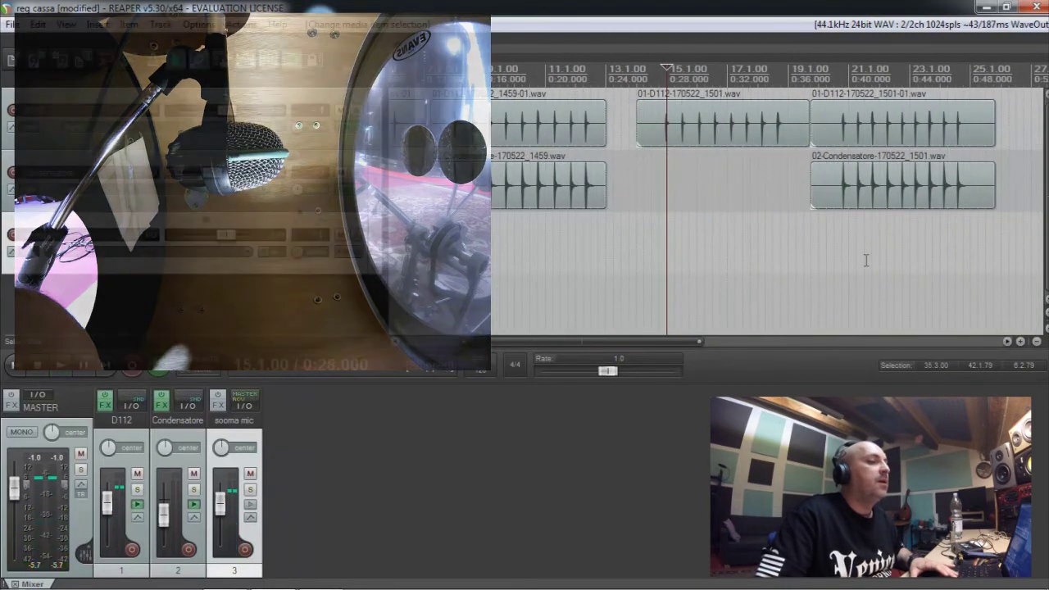
scroll(861, 258, up, 2)
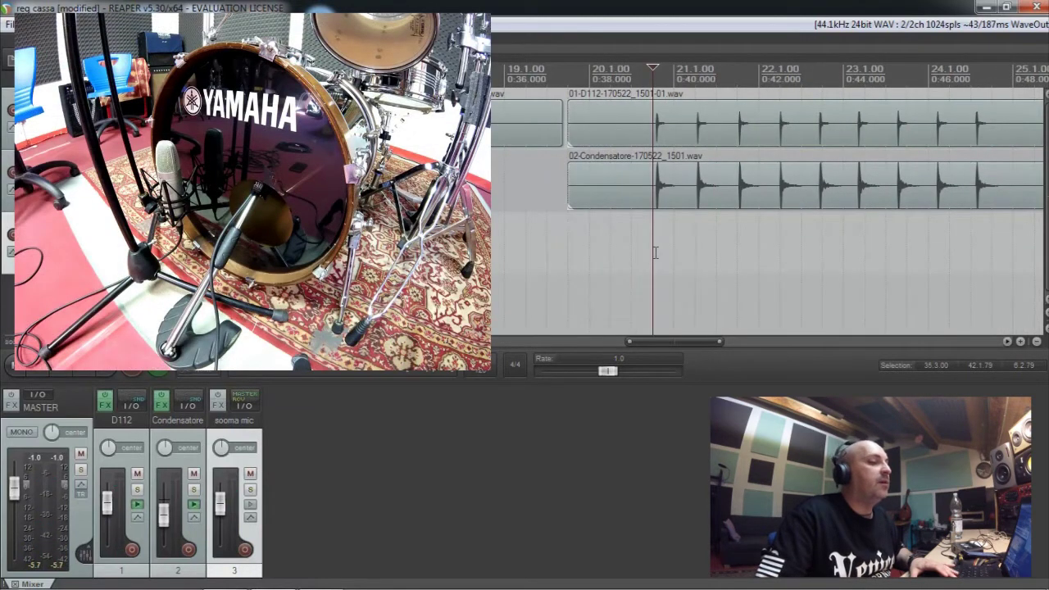
key(space)
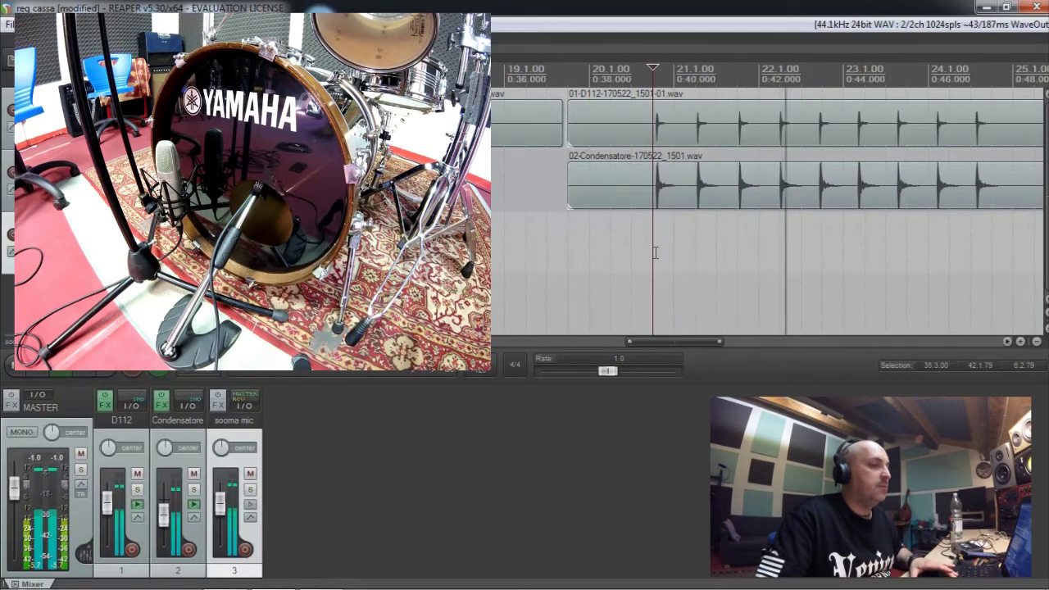
key(space)
- Replay the 01-D112-170522_1503.wav recording alone from 28.3.00
scroll(851, 266, down, 5)
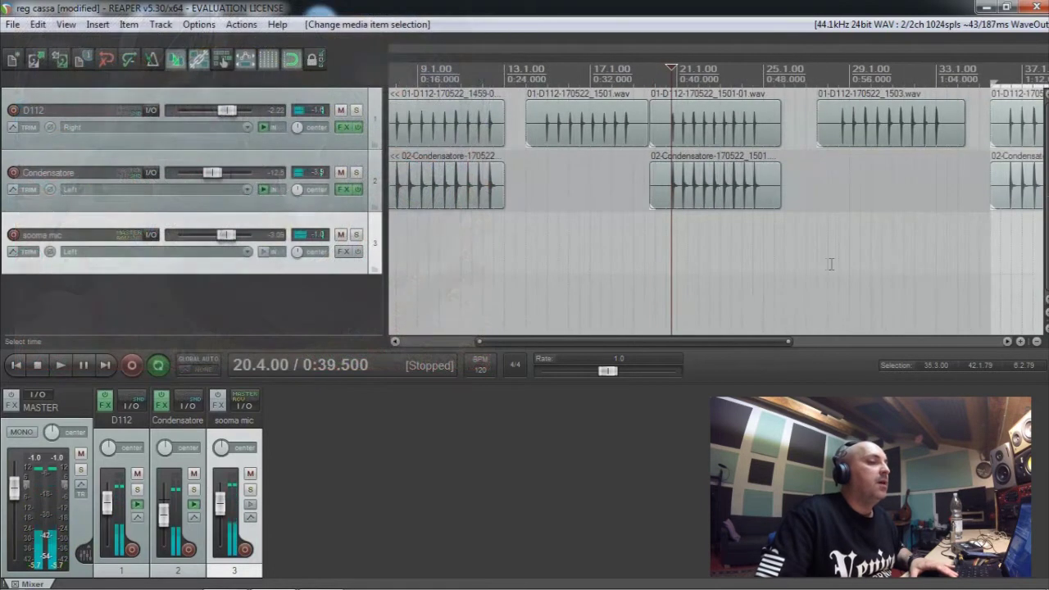
scroll(851, 265, down, 2)
scroll(845, 266, up, 6)
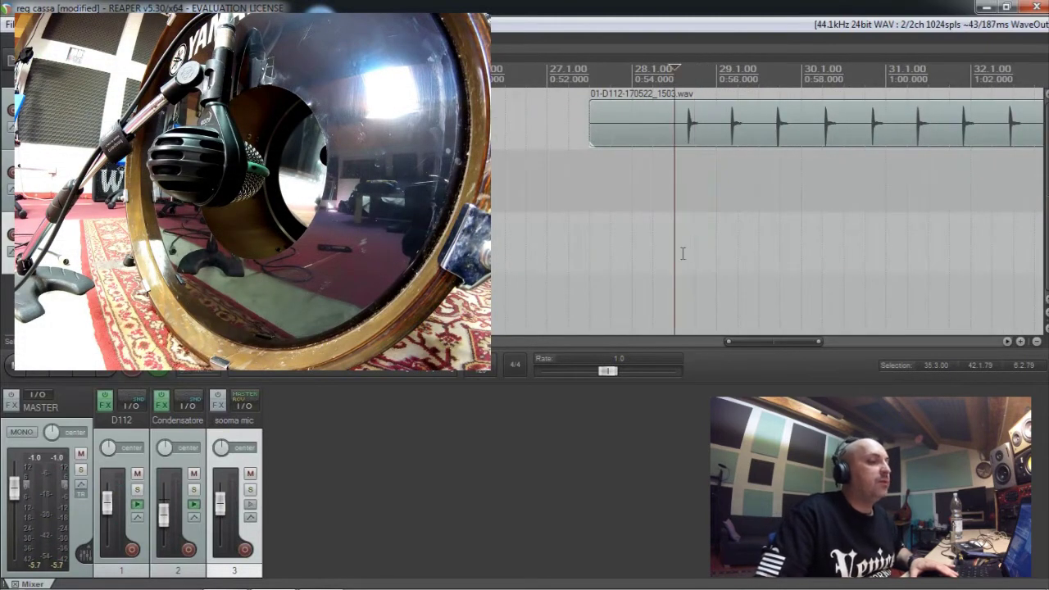
key(space)
scroll(679, 255, down, 2)
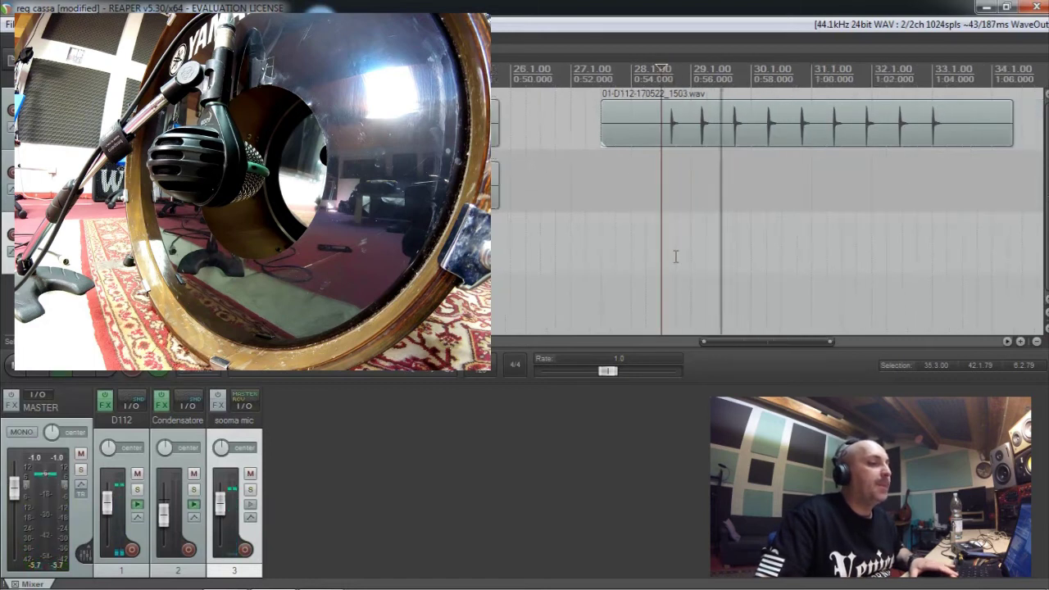
scroll(676, 256, down, 2)
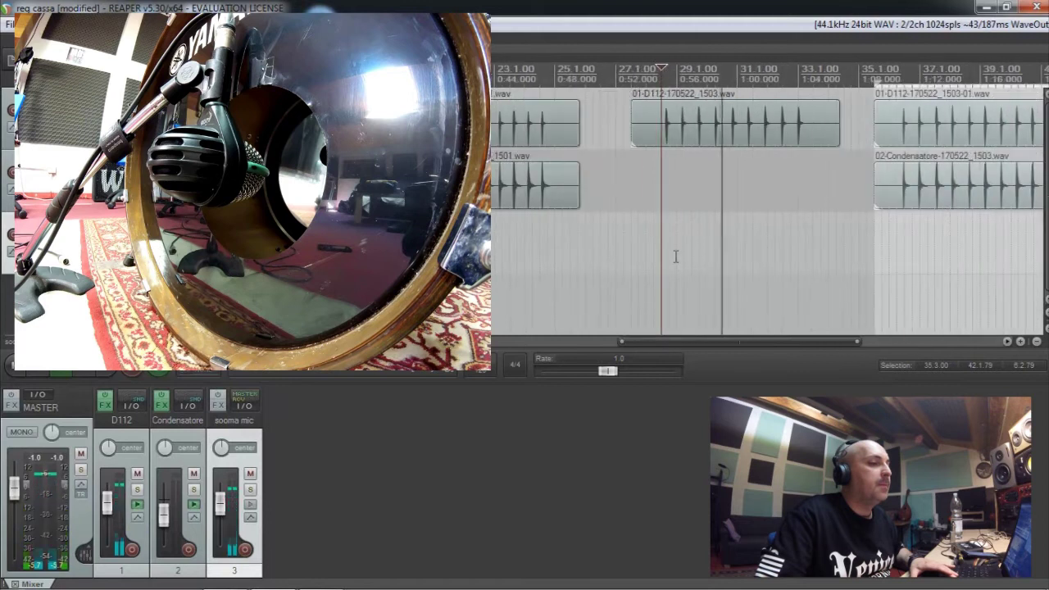
key(space)
- Play the combined D112 and Condensatore 1503 recordings from 36.2.00, just before their first hit
scroll(759, 255, down, 2)
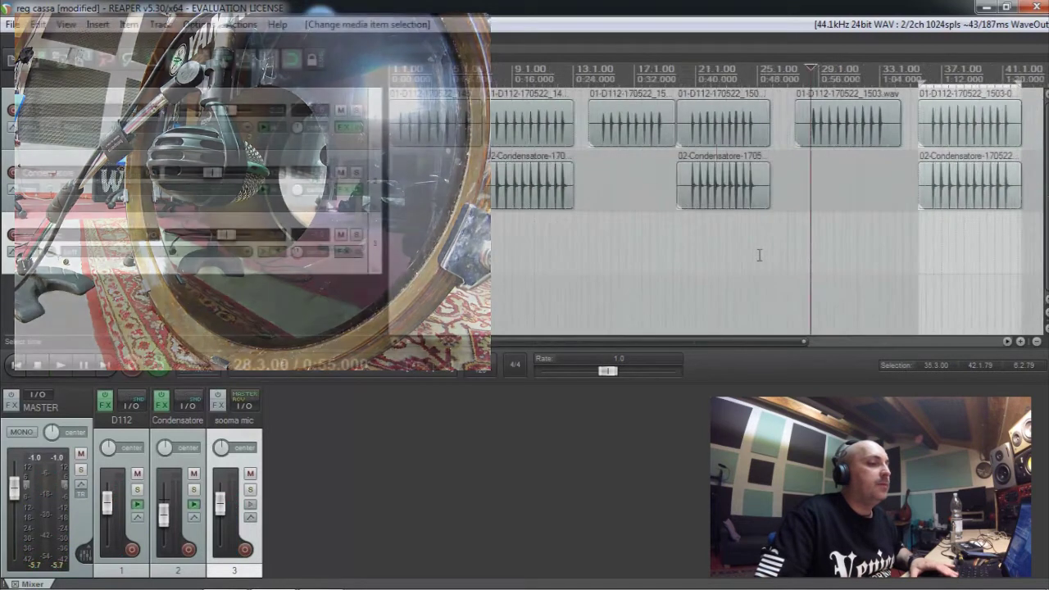
scroll(948, 252, up, 3)
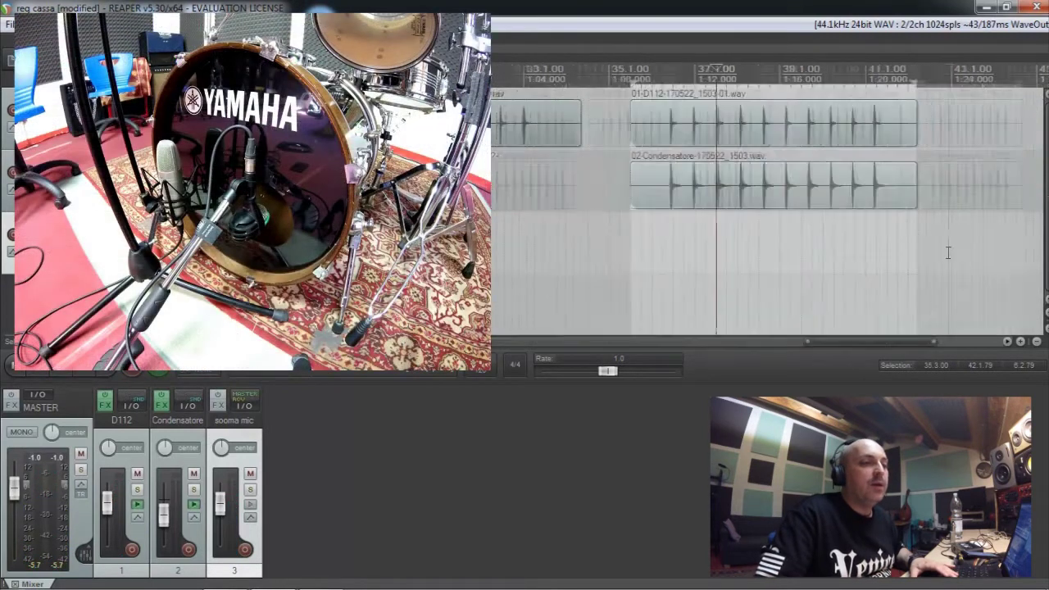
scroll(948, 252, up, 2)
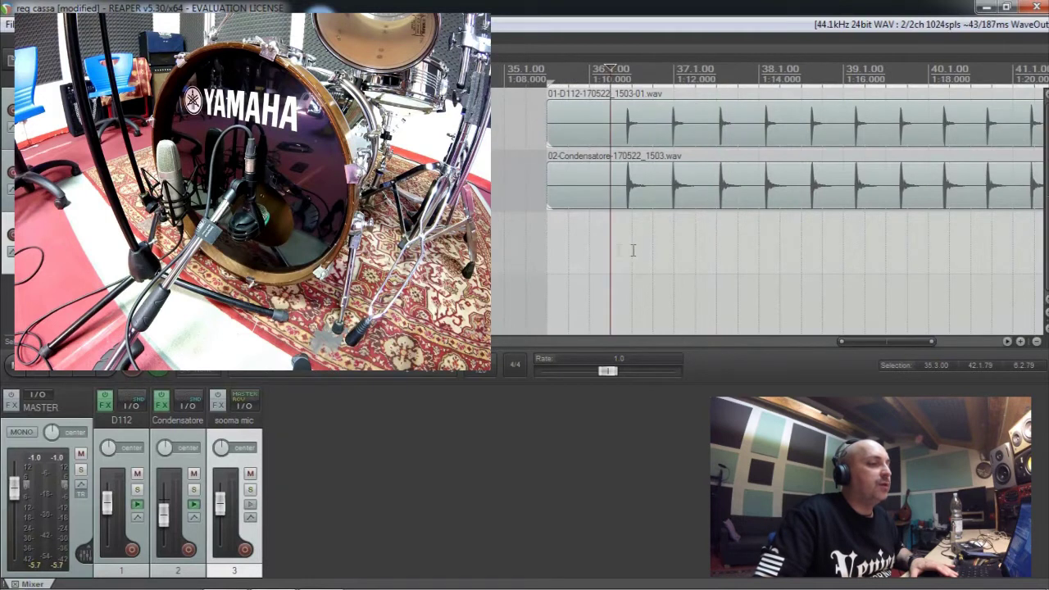
key(space)
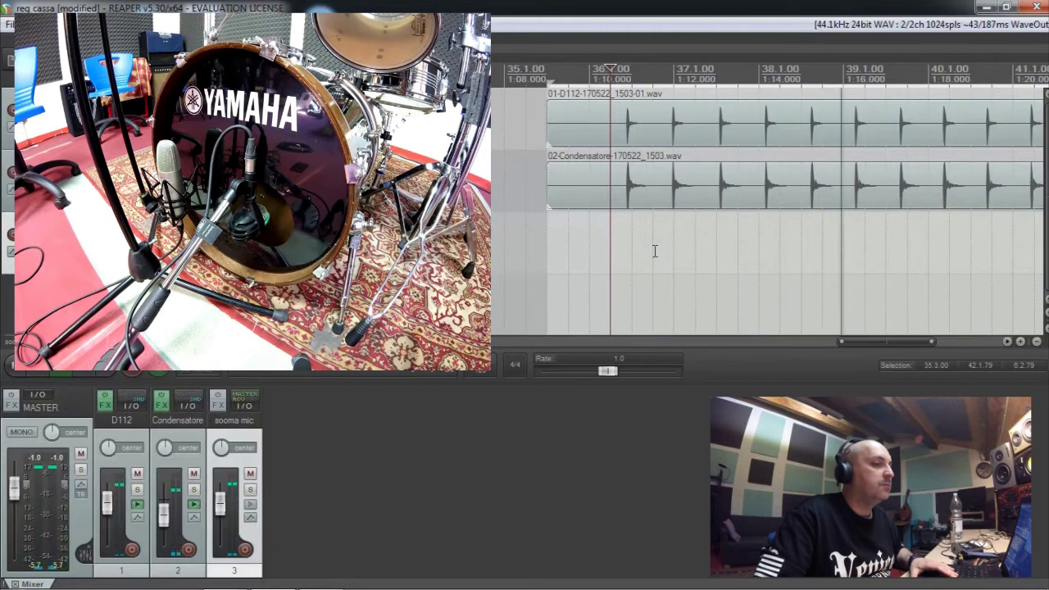
key(space)
scroll(655, 250, down, 8)
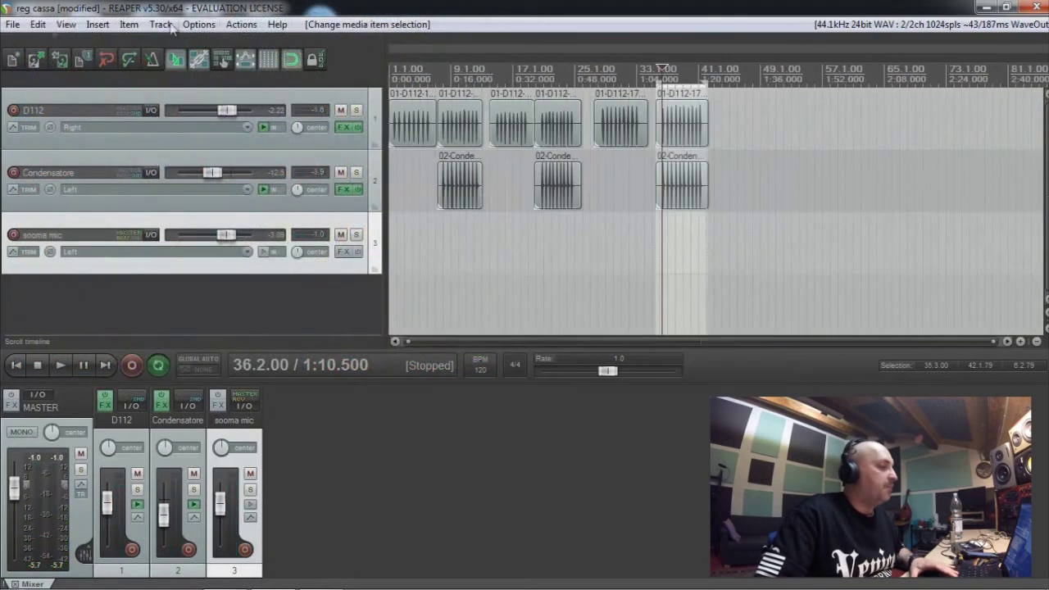
- Open the D112 track's effects chain and examine the DensitymkII compressor settings, including its drive
click(35, 61)
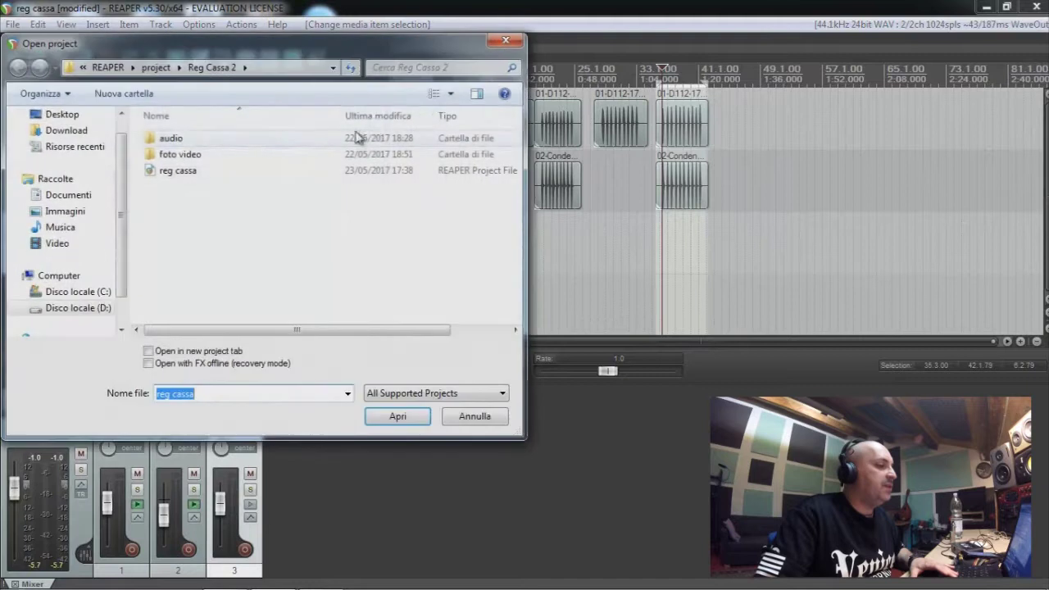
click(502, 43)
click(343, 127)
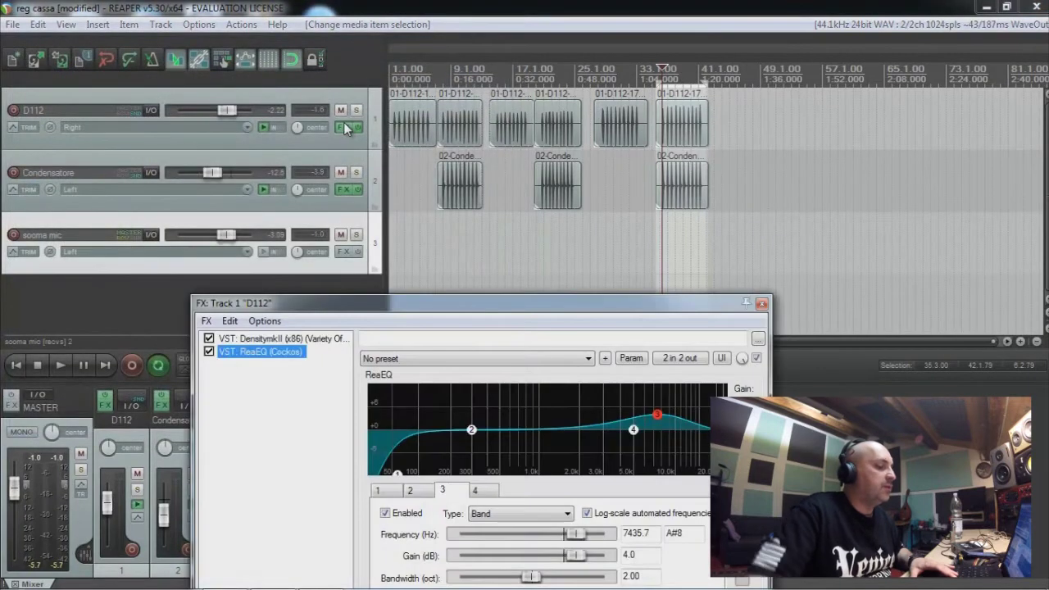
drag(415, 305, 493, 111)
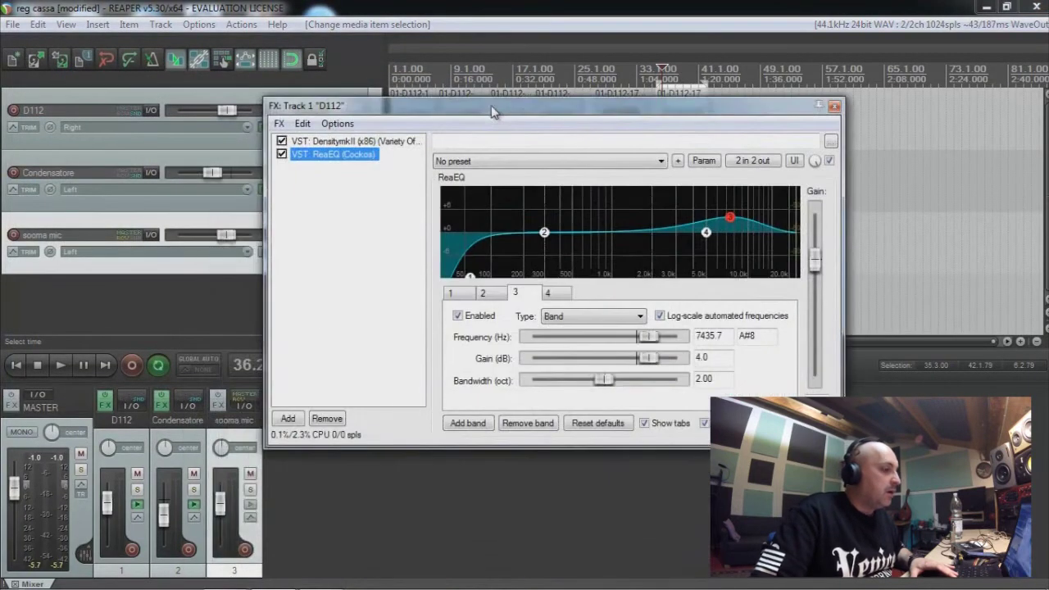
click(365, 142)
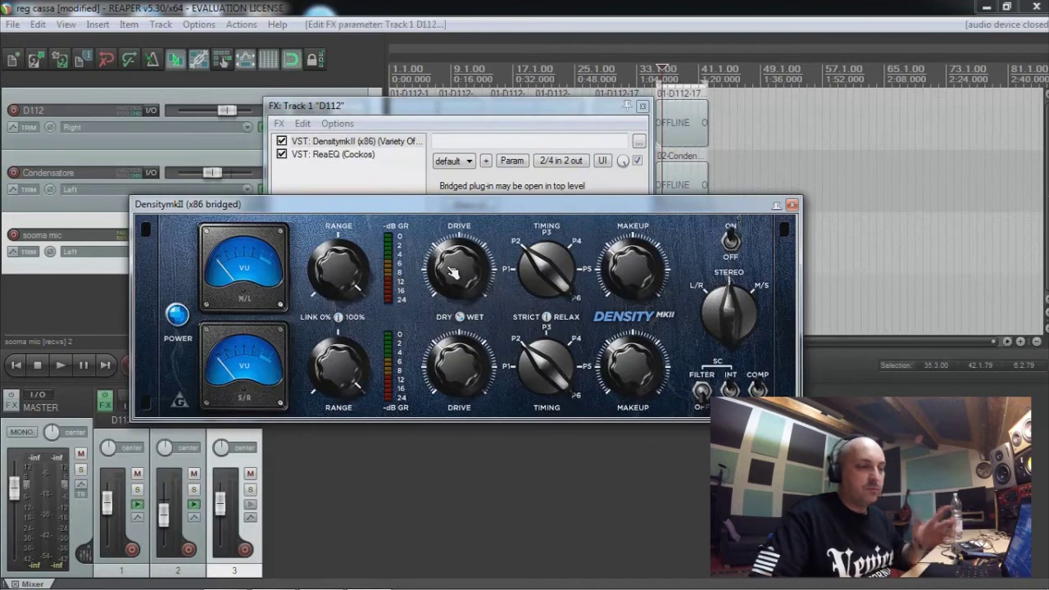
drag(455, 241, 457, 273)
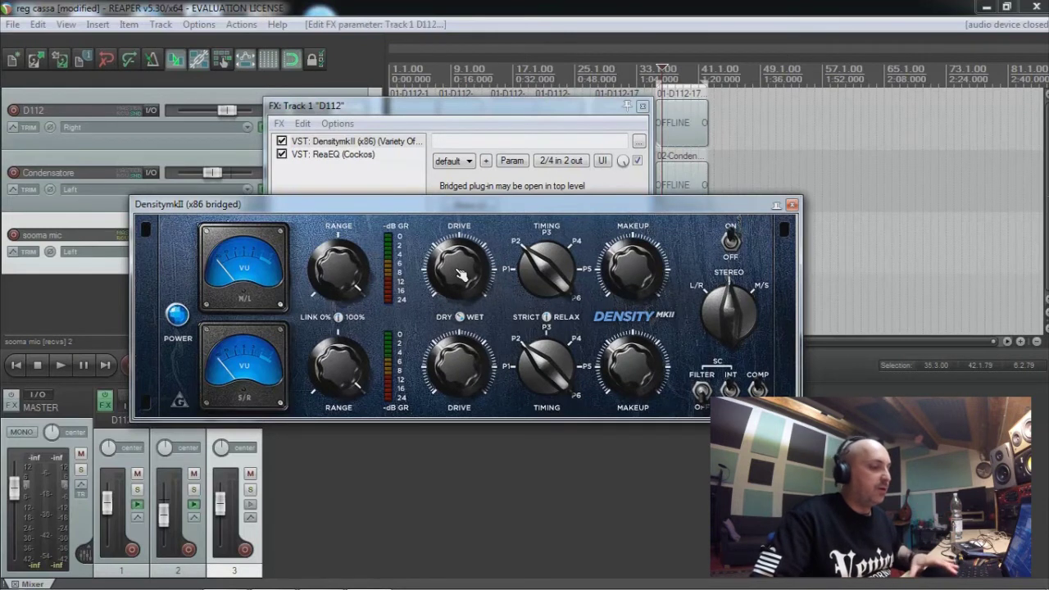
- Show the D112 track's ReaEQ curve and arrange it beside the DensitymkII window to examine both
click(327, 155)
drag(413, 203, 295, 326)
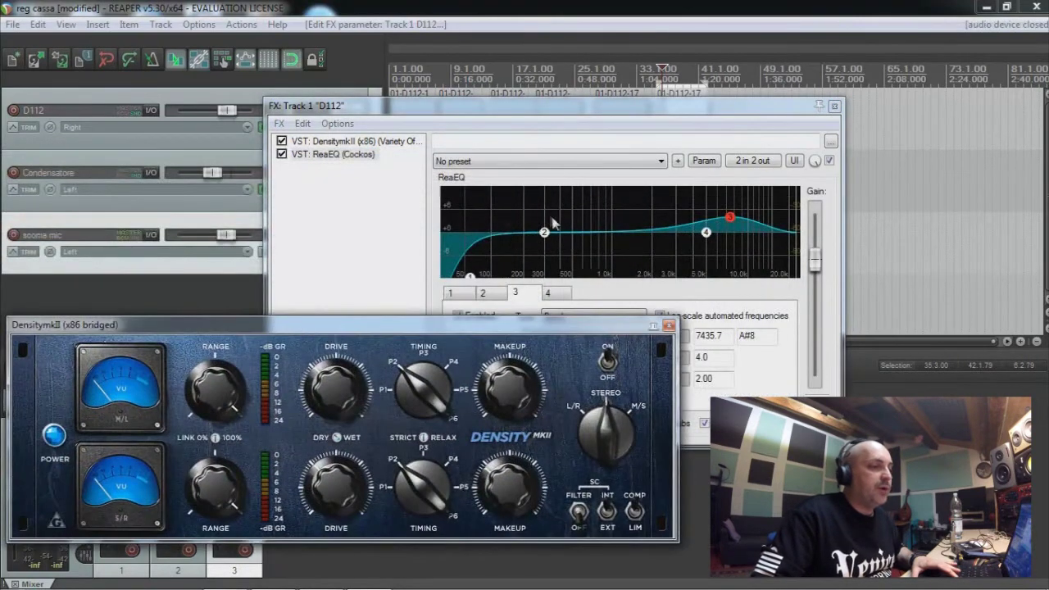
drag(552, 105, 600, 116)
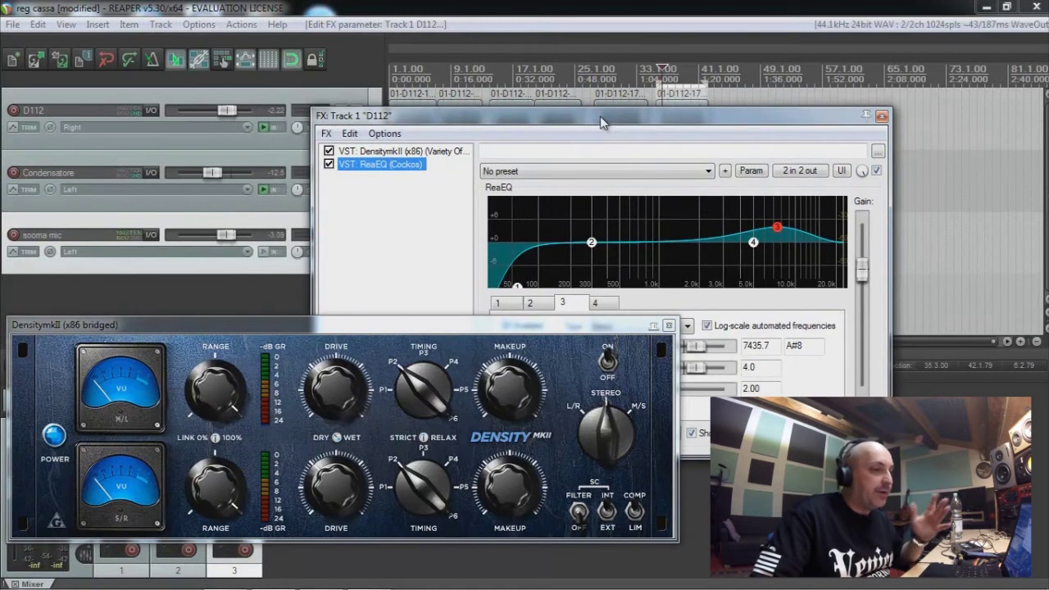
drag(607, 121, 577, 83)
mouse_move(490, 250)
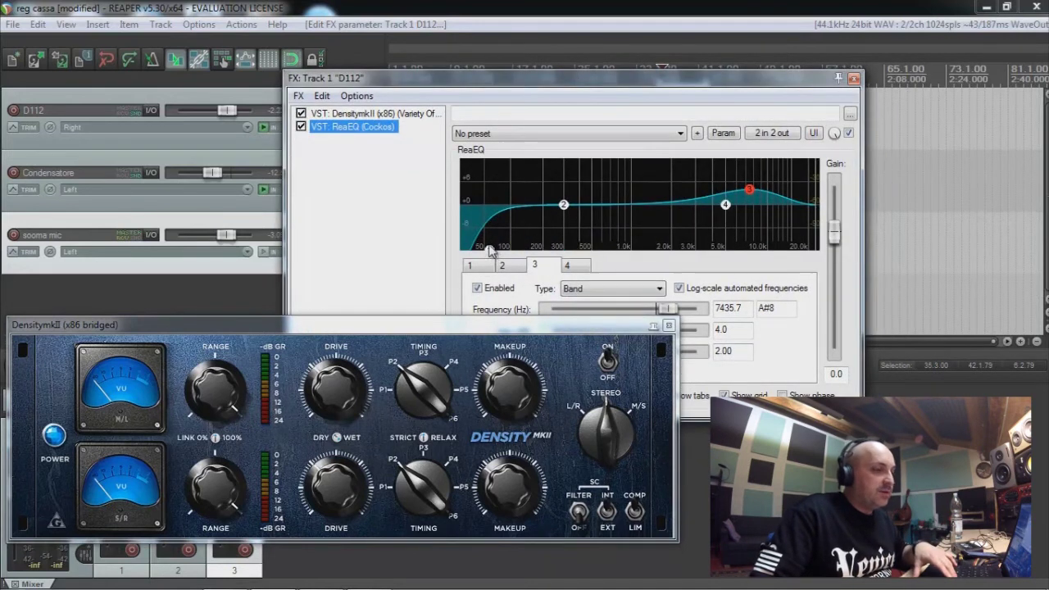
drag(616, 78, 628, 170)
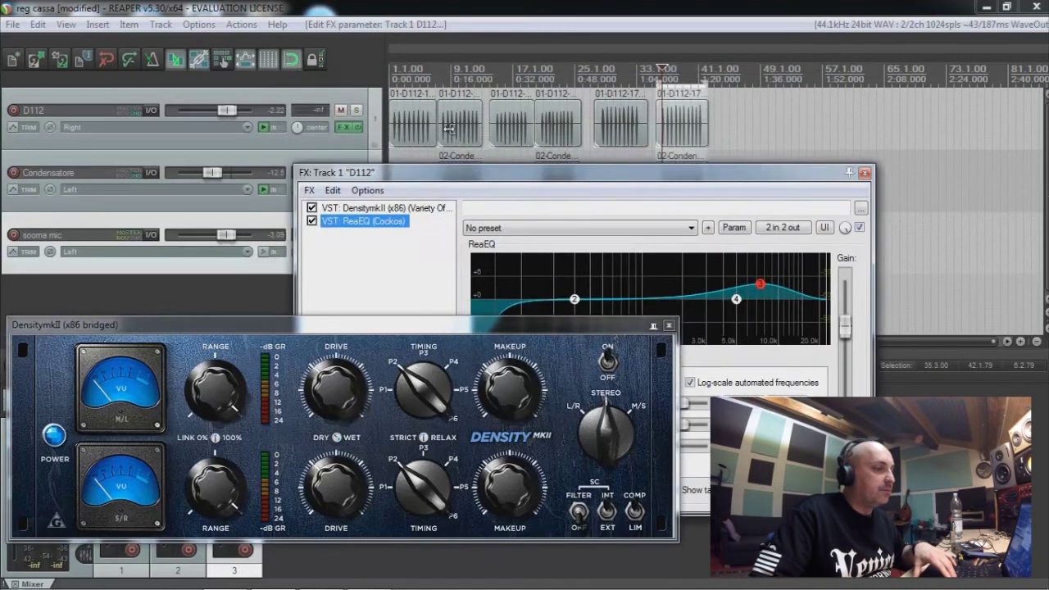
click(407, 134)
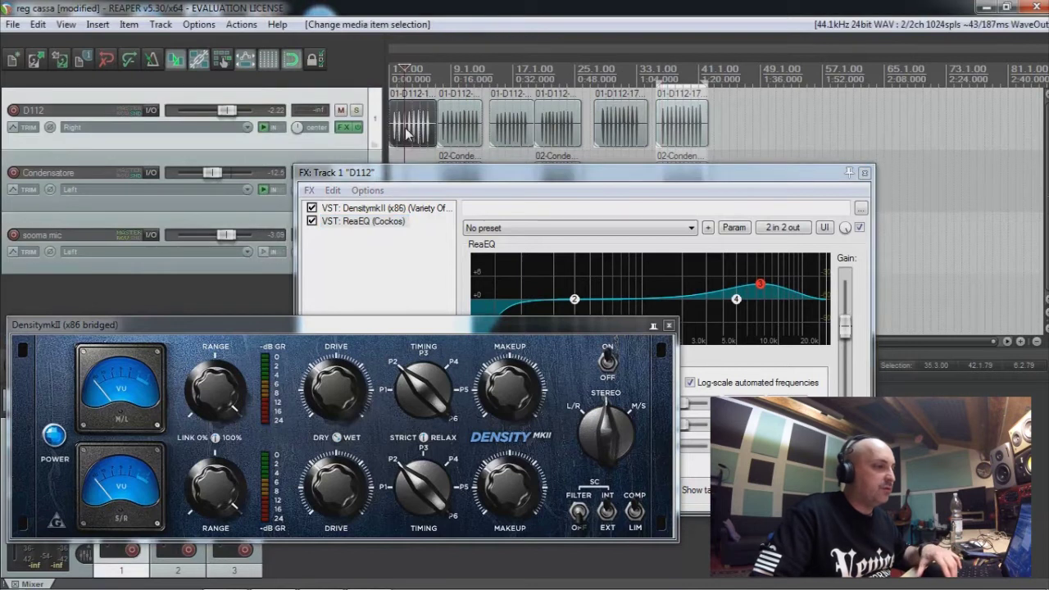
click(357, 110)
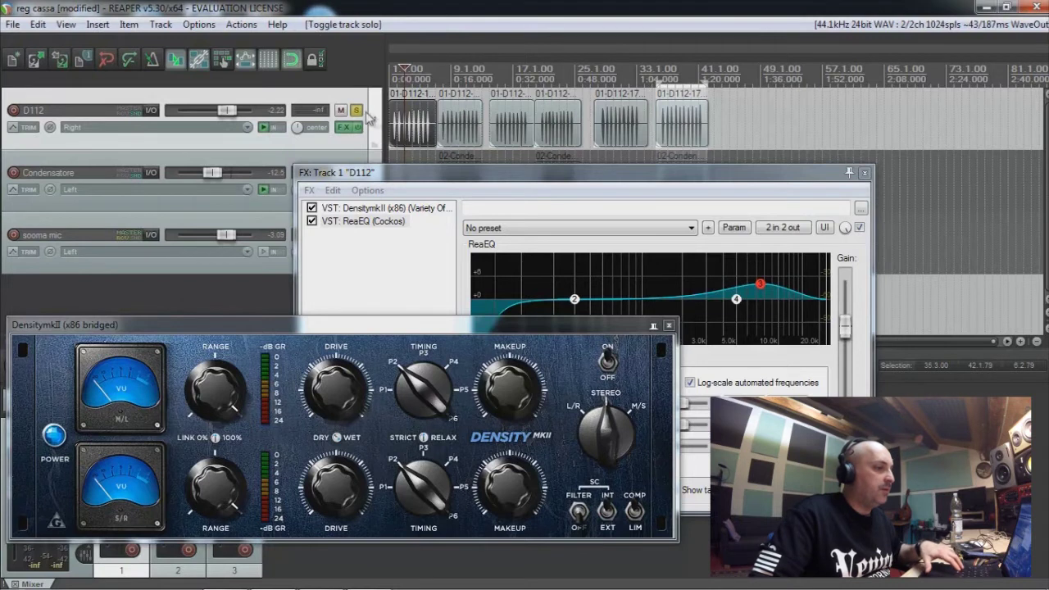
click(357, 111)
- Set the time selection to the 1459 pair from 7.2.00 to 13.1.00, close the compressor window and start looped playback
click(450, 138)
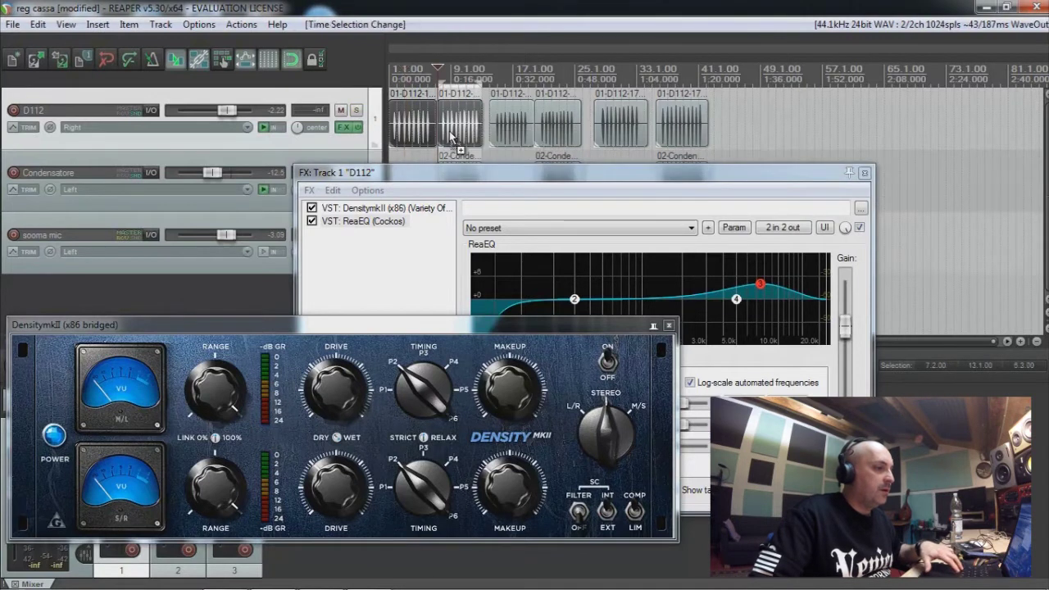
scroll(450, 138, up, 3)
drag(483, 172, 381, 225)
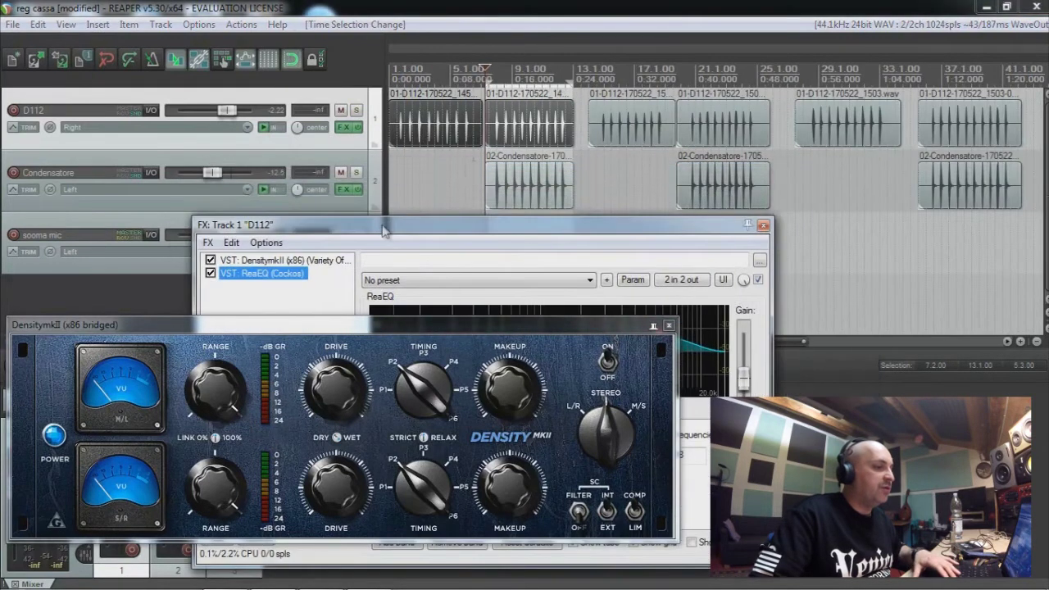
click(497, 146)
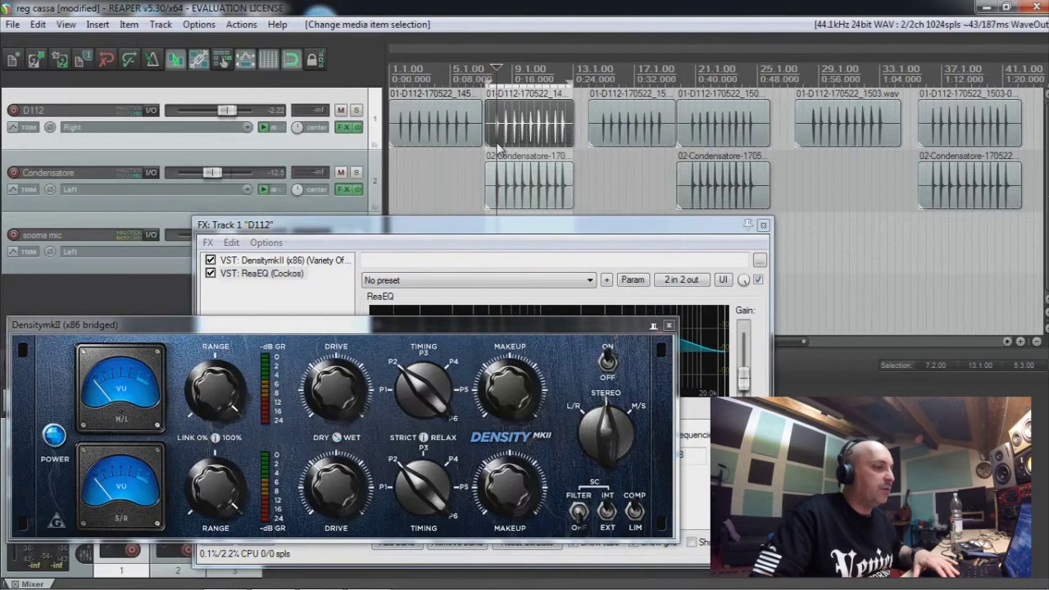
click(504, 205)
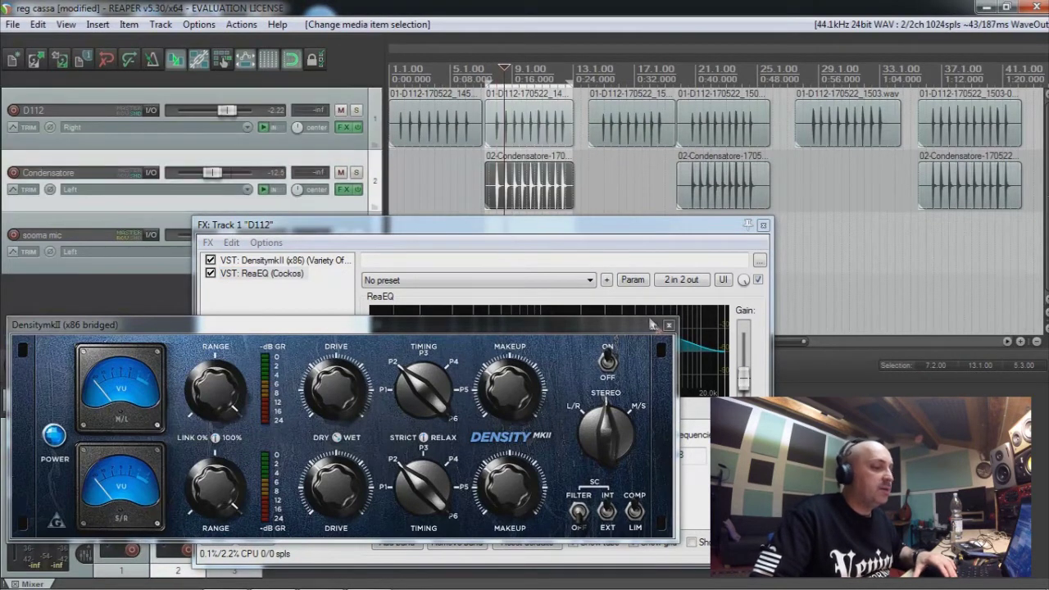
click(668, 327)
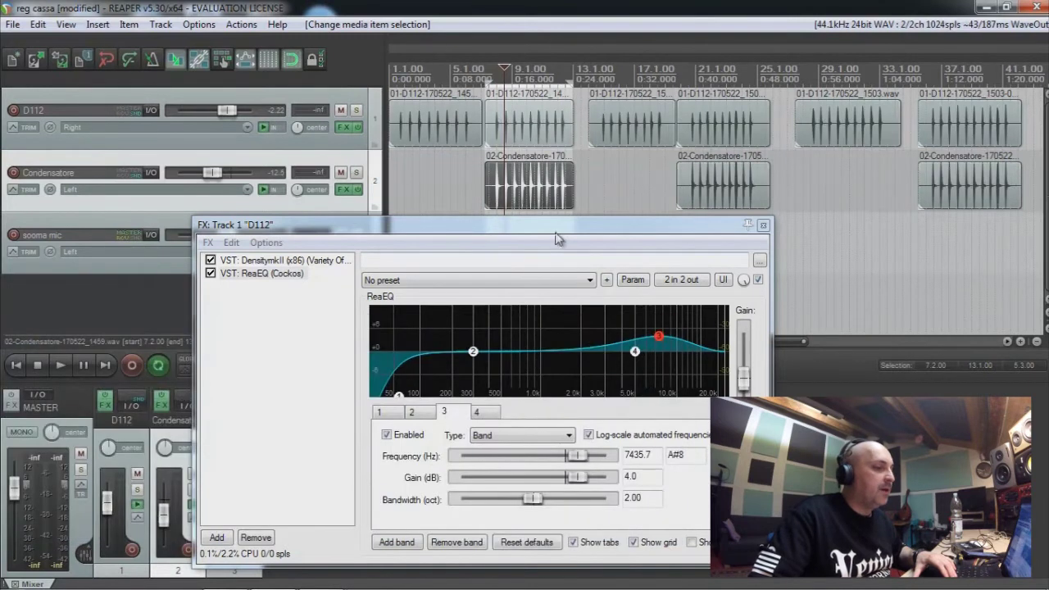
key(space)
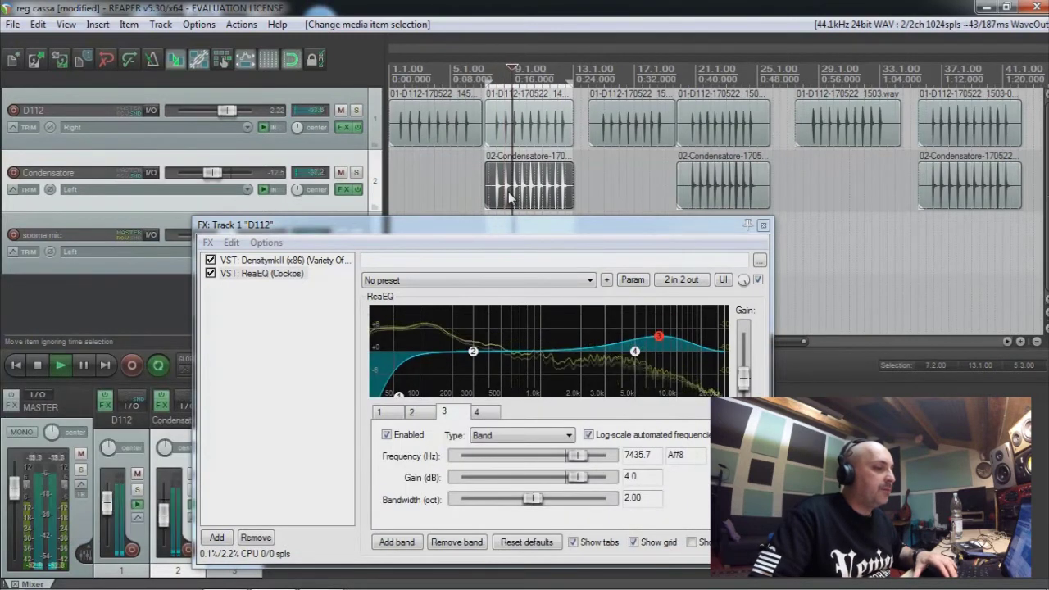
- Sweep band 3 of the D112 track's ReaEQ down to 1303.9 Hz with an 11.8 dB boost, then stop playback
drag(657, 336, 677, 321)
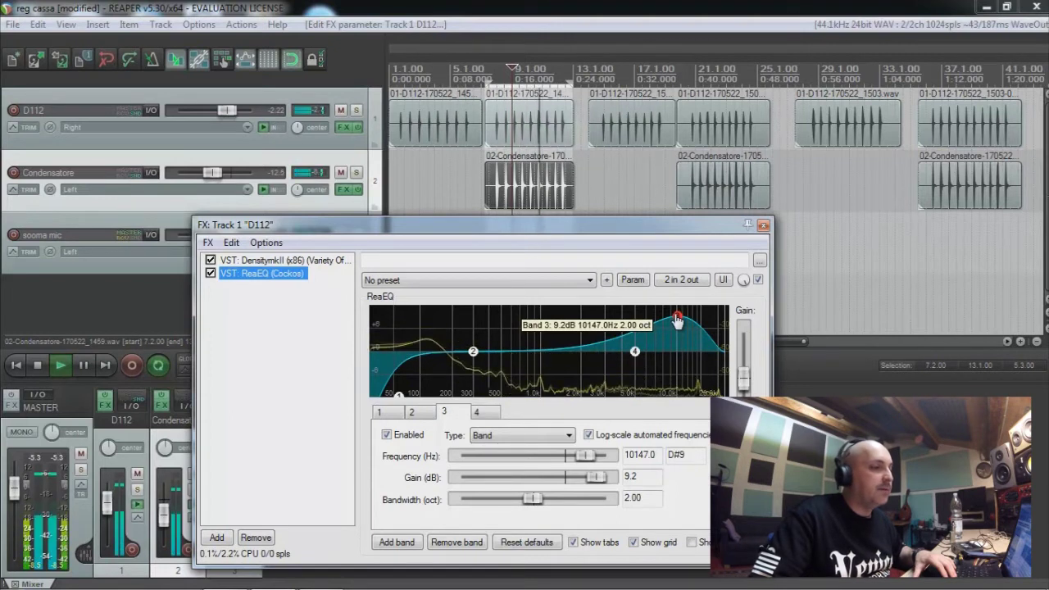
drag(677, 321, 655, 320)
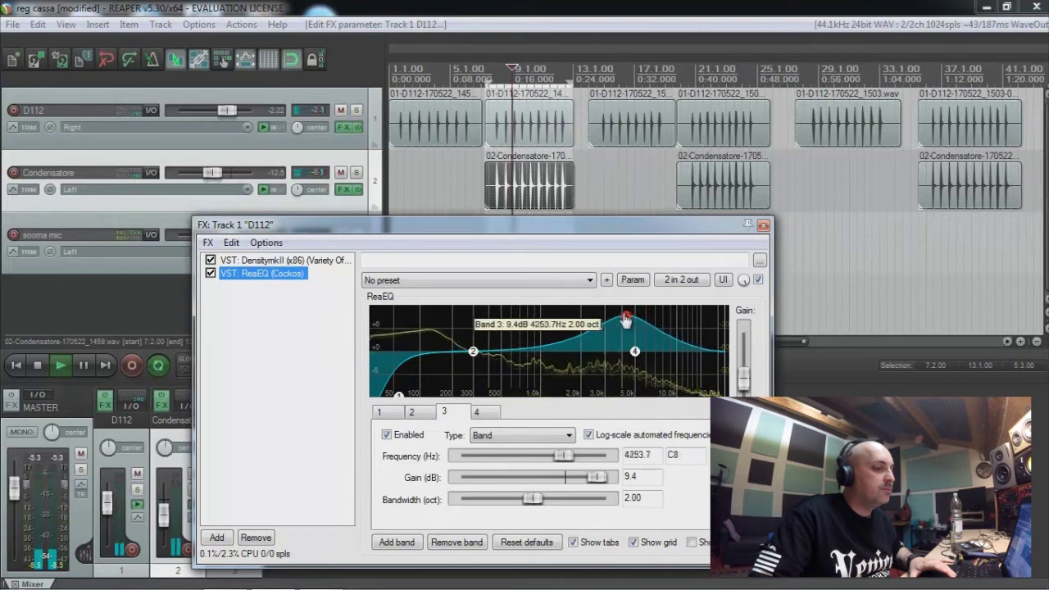
drag(611, 318, 567, 318)
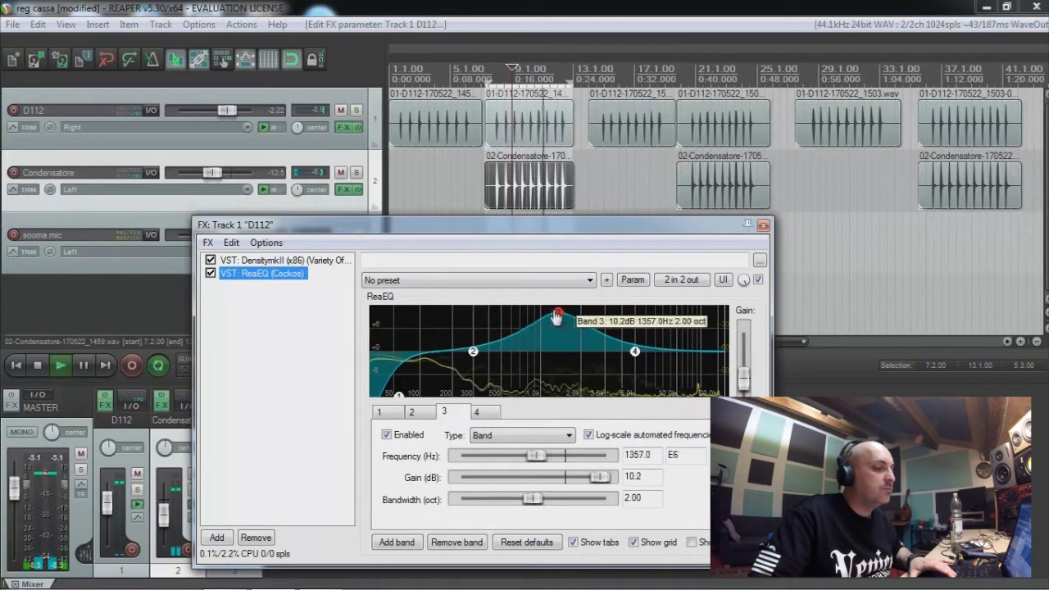
mouse_move(557, 316)
mouse_down()
mouse_move(623, 322)
mouse_move(526, 308)
mouse_move(553, 313)
mouse_up()
key(space)
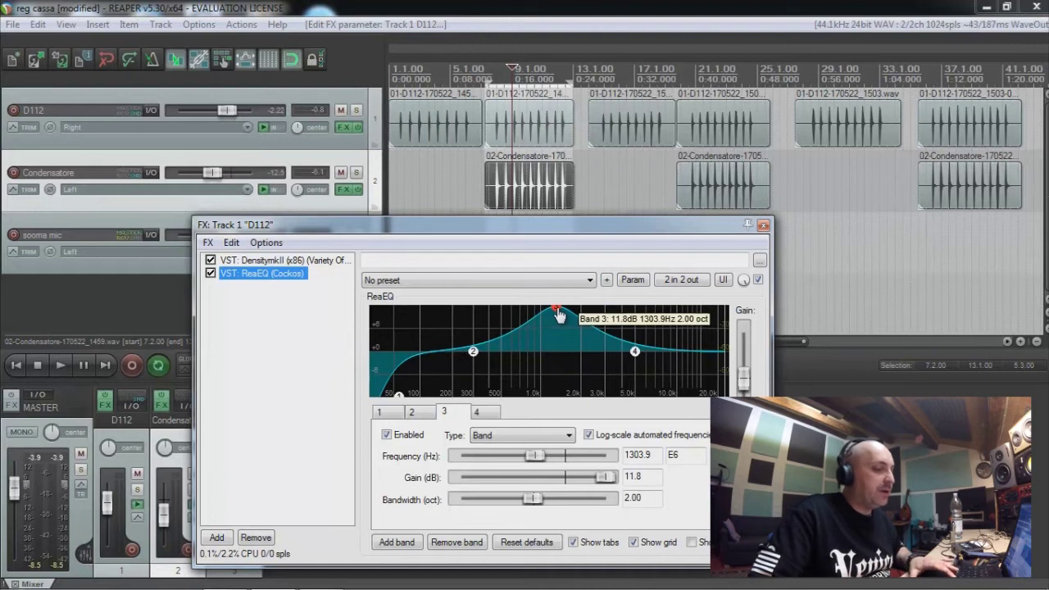
- Cut band 3 of the D112 equalizer to -3.2 dB and narrow its bandwidth to 0.62 octaves while listening
drag(557, 315, 558, 368)
key(space)
drag(532, 498, 485, 500)
key(space)
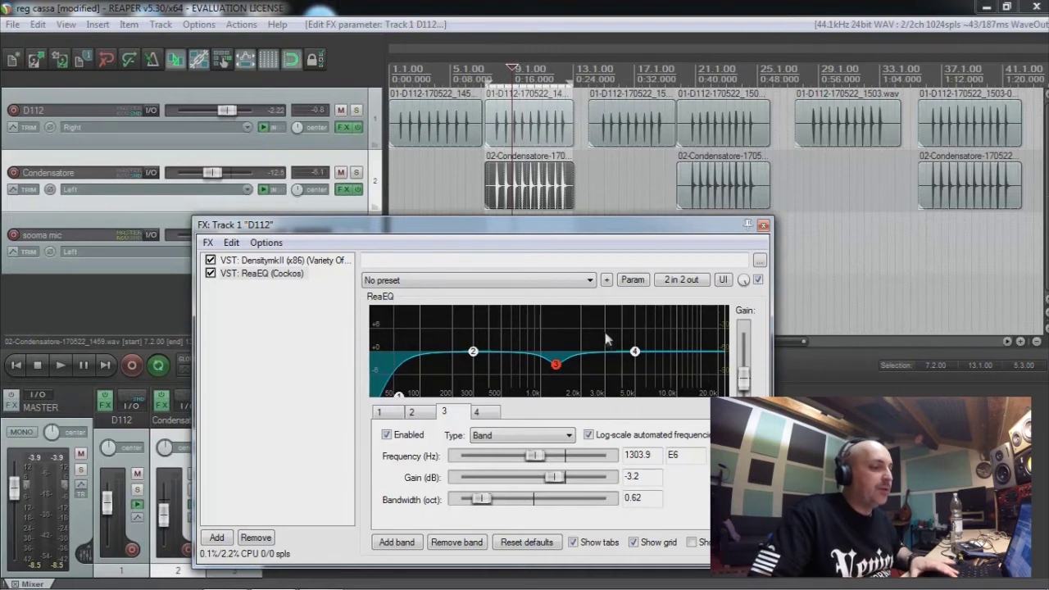
- Add a fifth band to the D112 equalizer and boost it 9.4 dB at 8196.8 Hz during playback
click(396, 543)
mouse_move(523, 357)
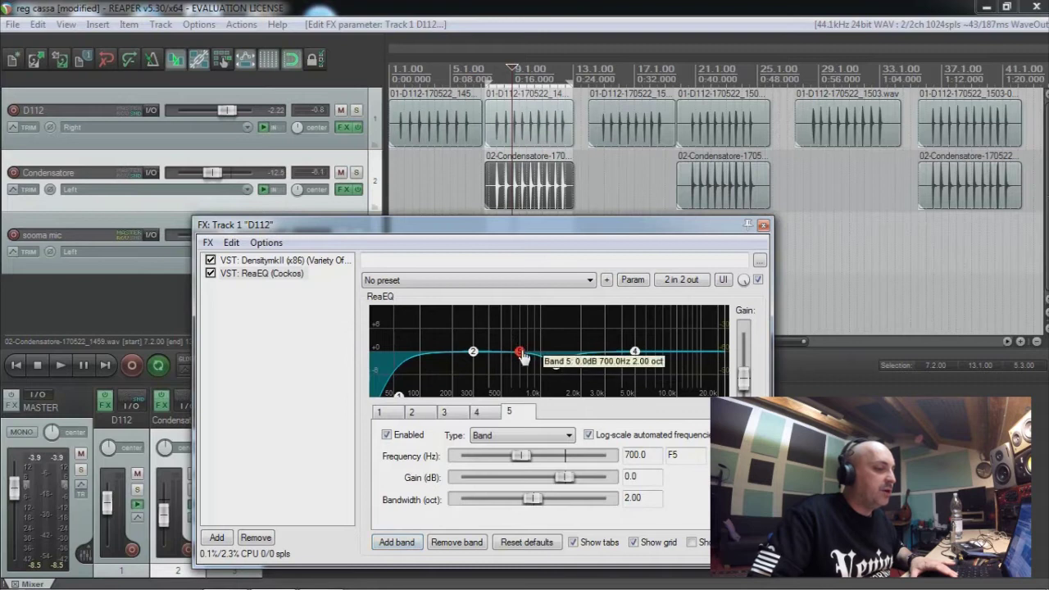
drag(523, 357, 662, 328)
key(space)
mouse_move(665, 336)
mouse_move(665, 336)
mouse_down()
mouse_move(673, 319)
mouse_move(663, 317)
mouse_up()
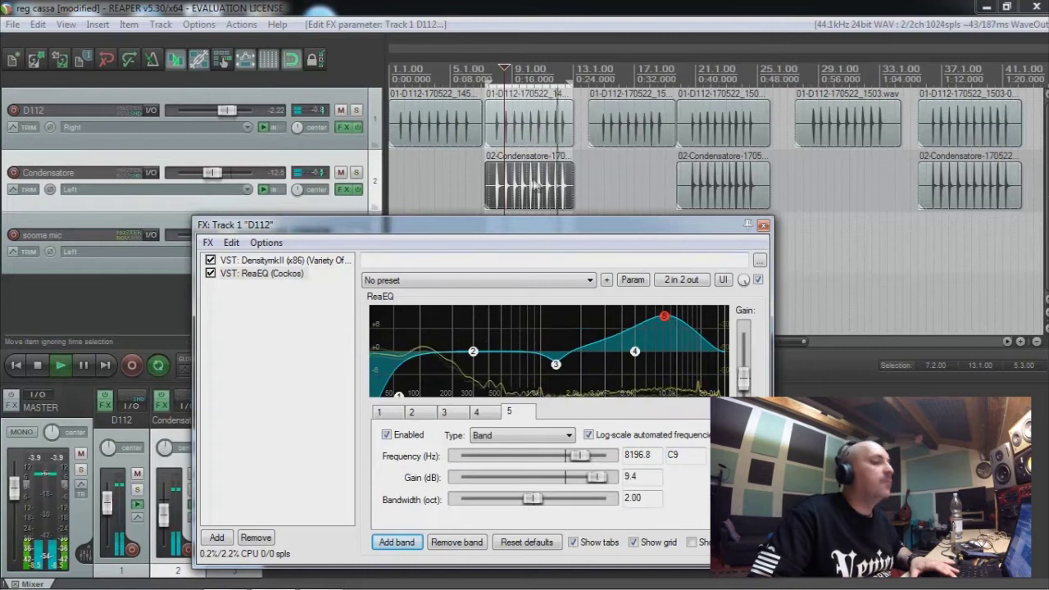
- Open the Condensatore track's ReaEQ and set band 2 to a 5.0 dB boost at 64.4 Hz
click(342, 190)
drag(491, 180, 635, 198)
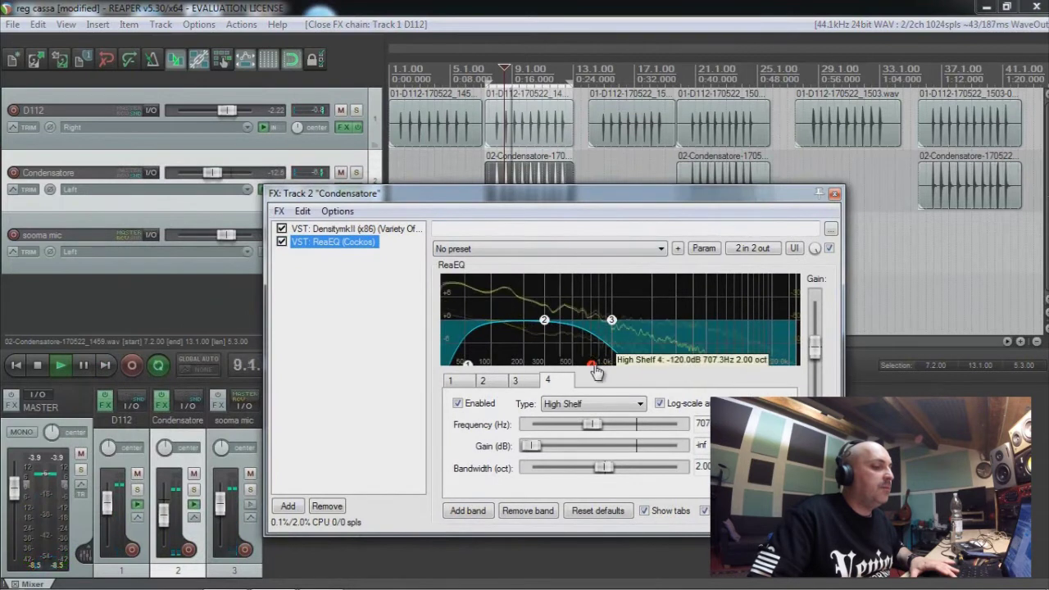
click(545, 322)
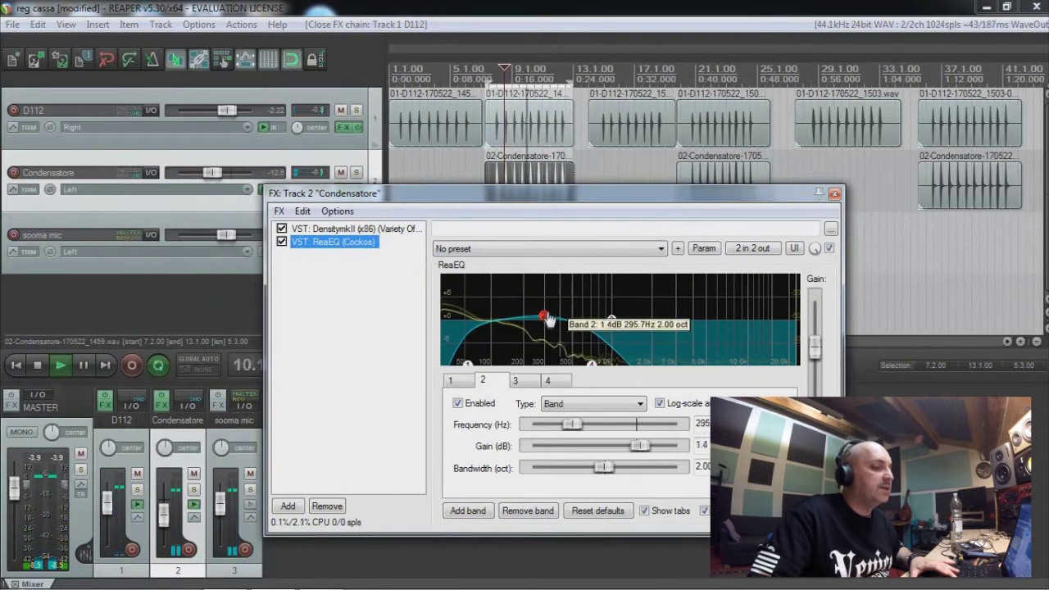
drag(538, 313, 476, 306)
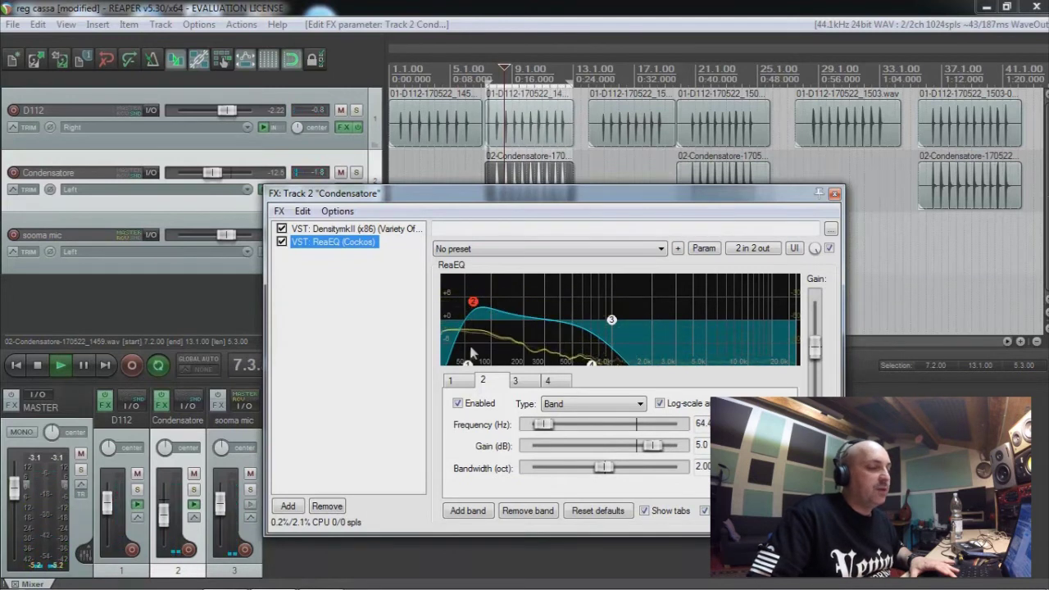
- Lower the Condensatore equalizer's low shelf to about 49.8 Hz, fine-tune band 2 to 4.8 dB at 68.5 Hz and stop playback
drag(468, 368, 464, 374)
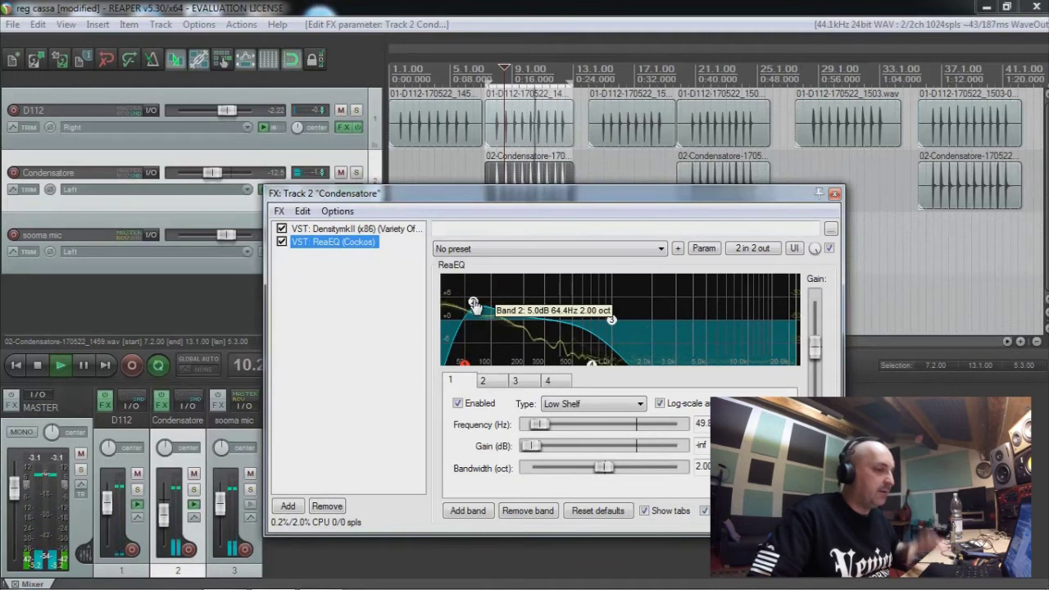
click(473, 304)
drag(474, 304, 478, 306)
key(space)
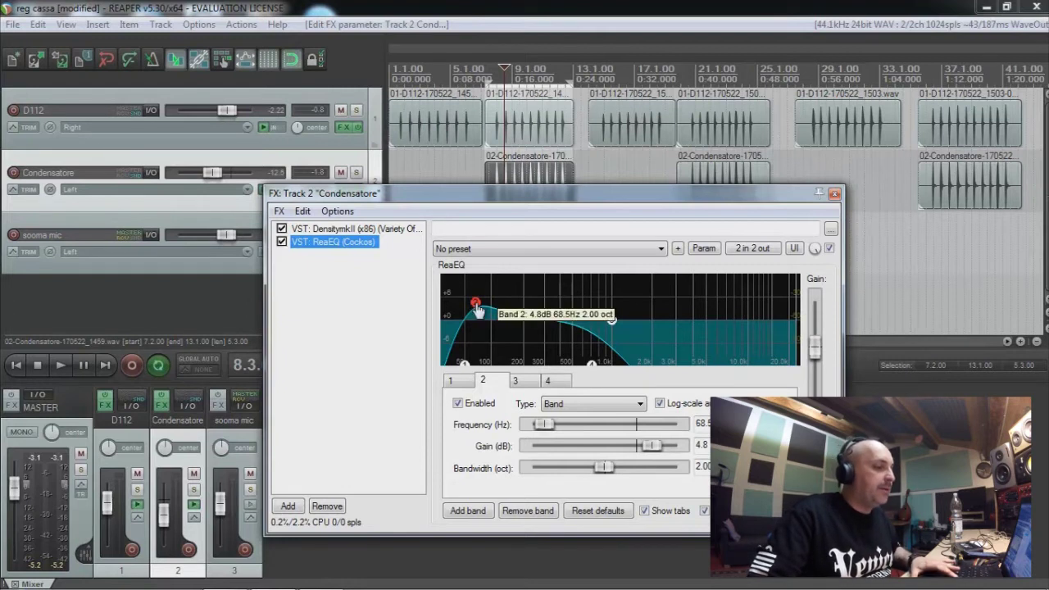
click(505, 176)
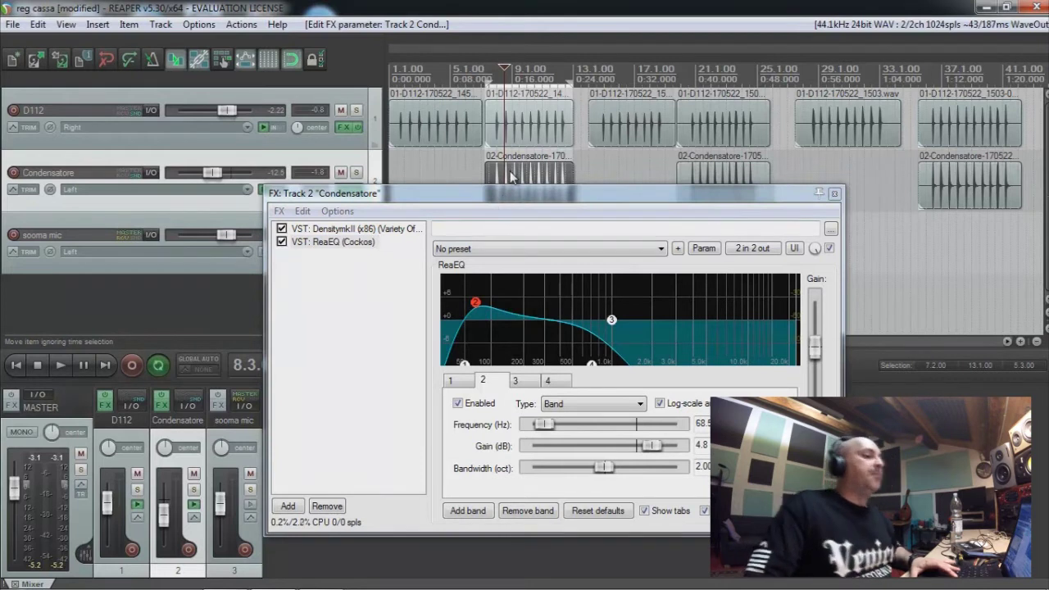
- Fine-tune band 2 of the Condensatore equalizer to a 5.0 dB boost at 72.8 Hz during playback, and stop
mouse_move(476, 304)
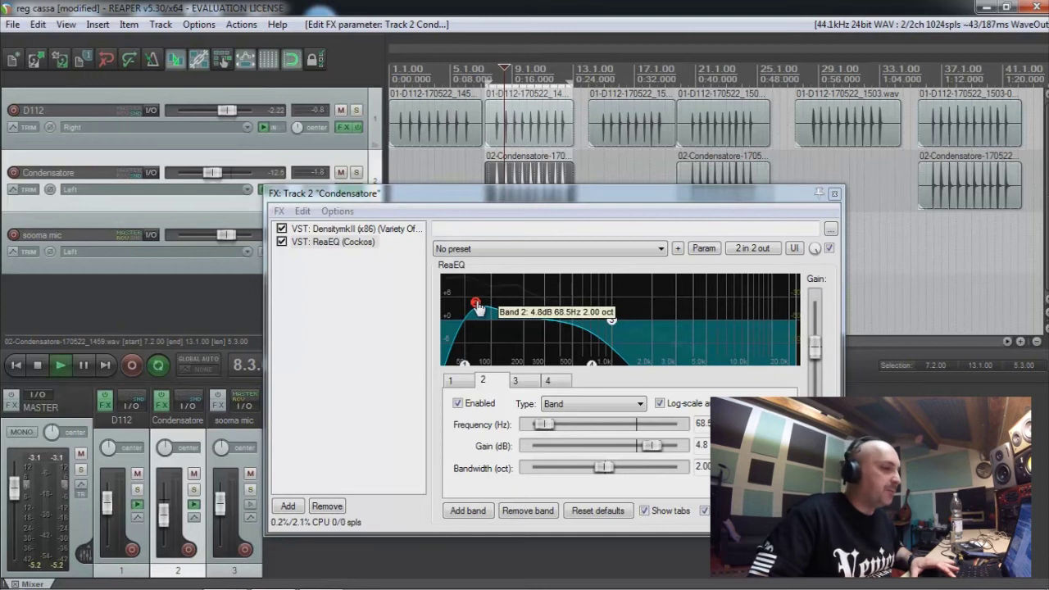
drag(476, 304, 475, 306)
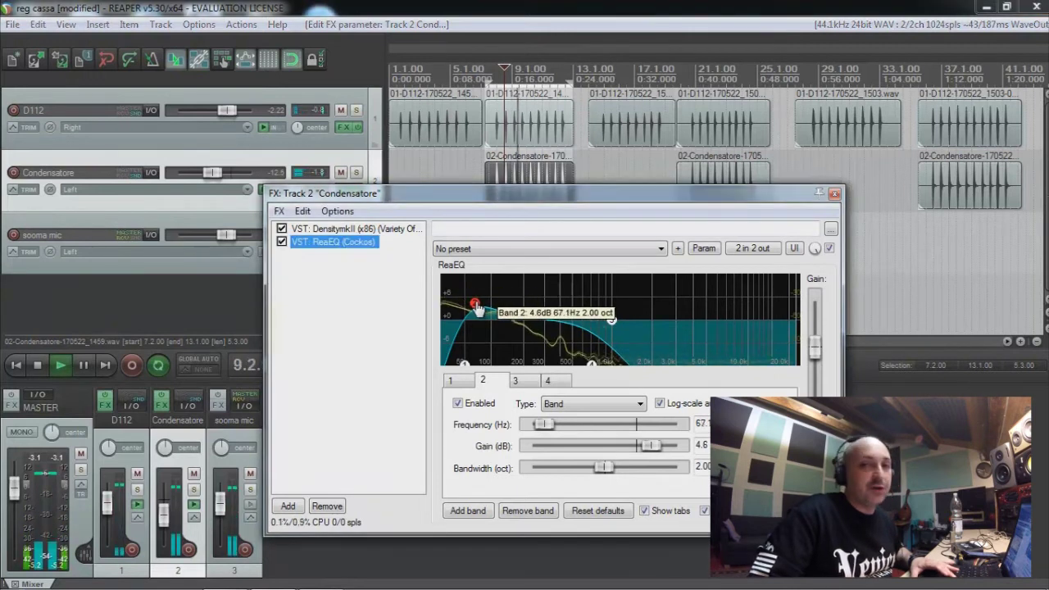
drag(477, 305, 481, 305)
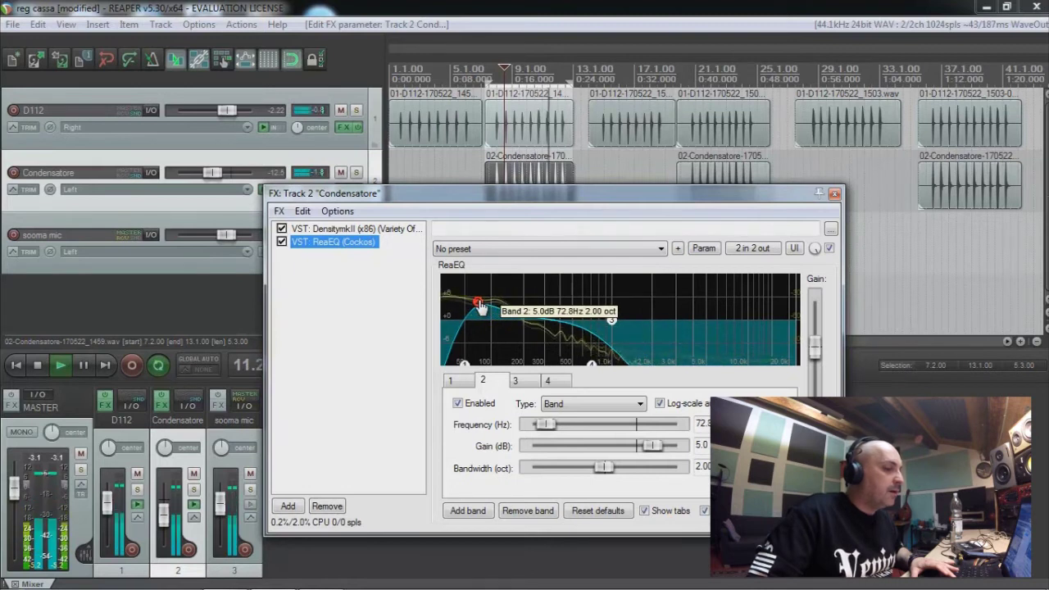
key(space)
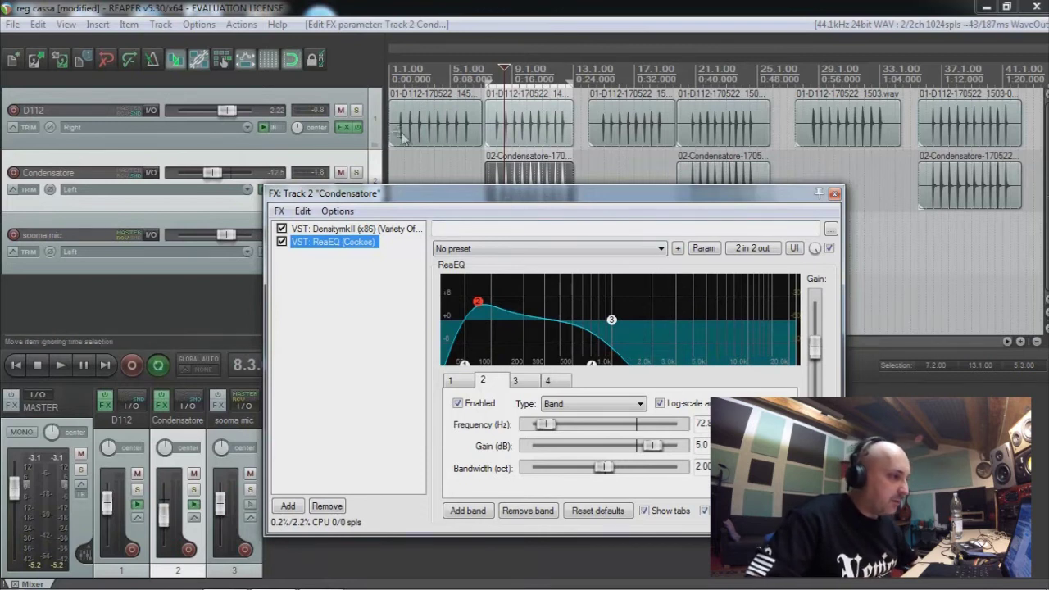
- Open the D112 effects window to review its ReaEQ curve, and close both tracks' effects windows
click(343, 127)
drag(566, 226, 531, 176)
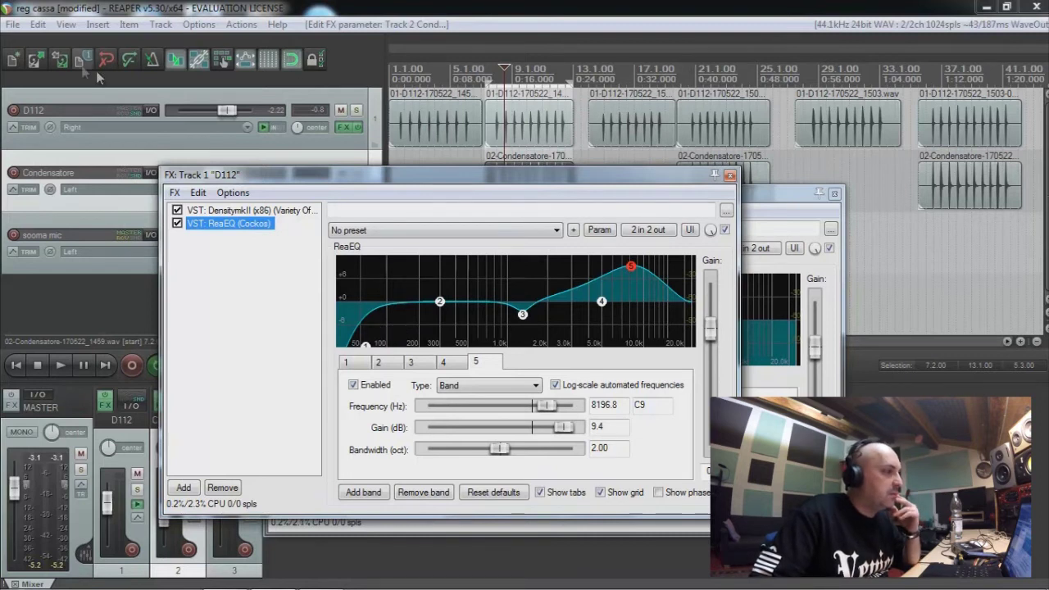
click(65, 64)
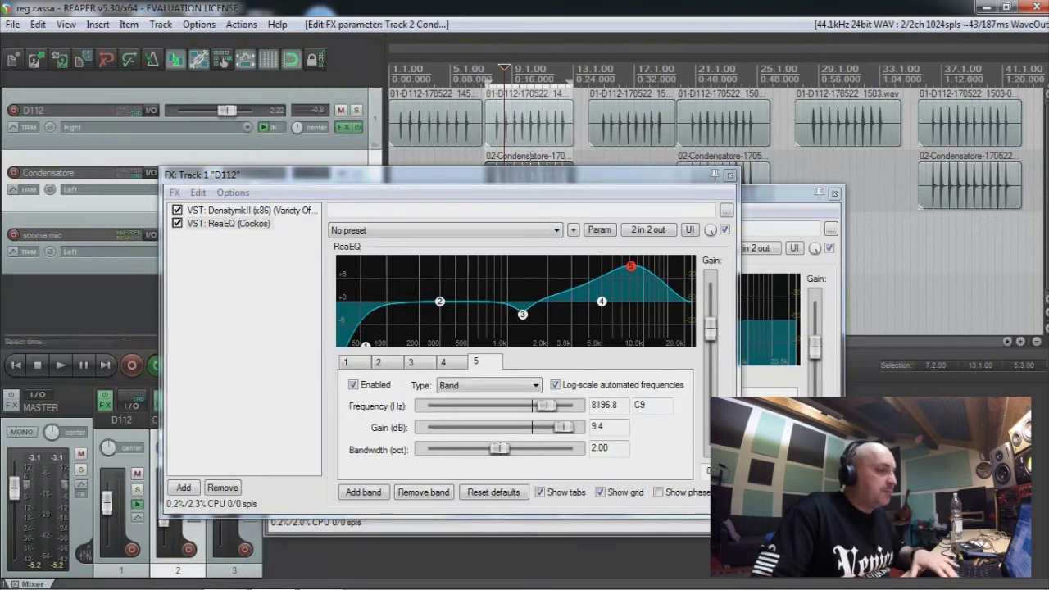
click(511, 124)
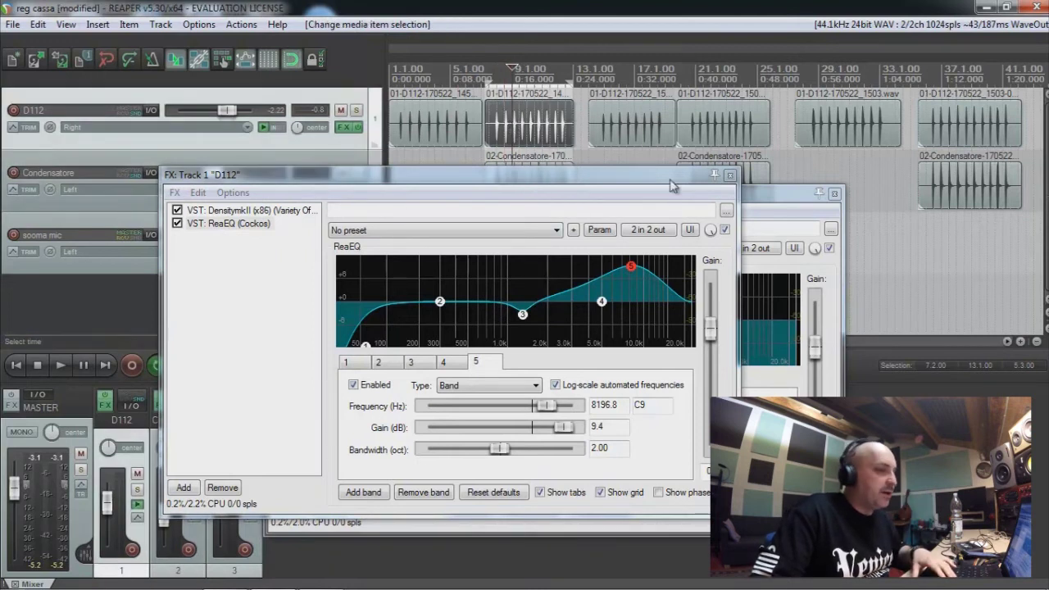
click(729, 175)
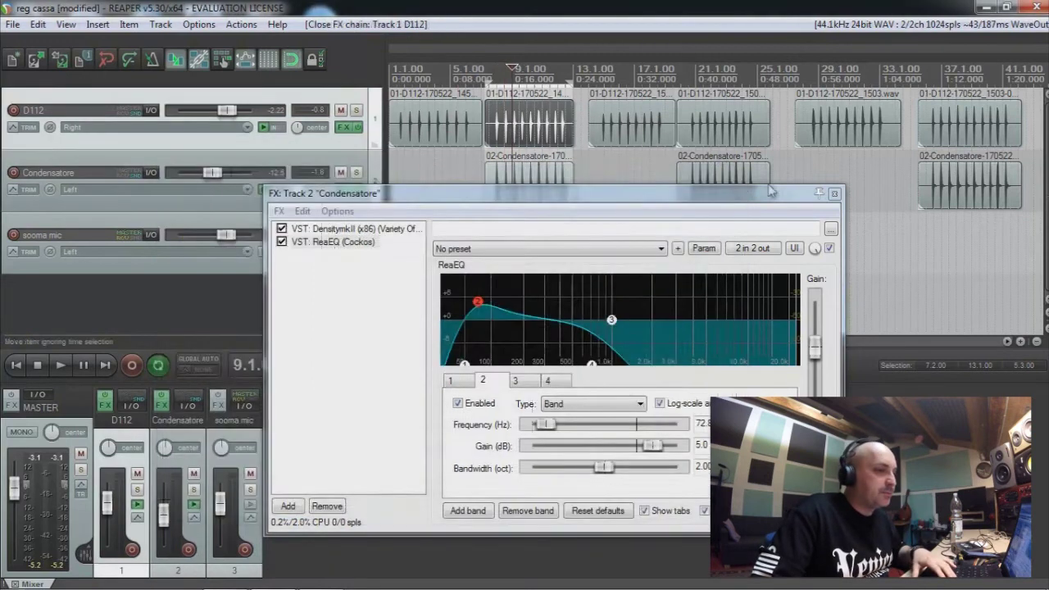
click(833, 197)
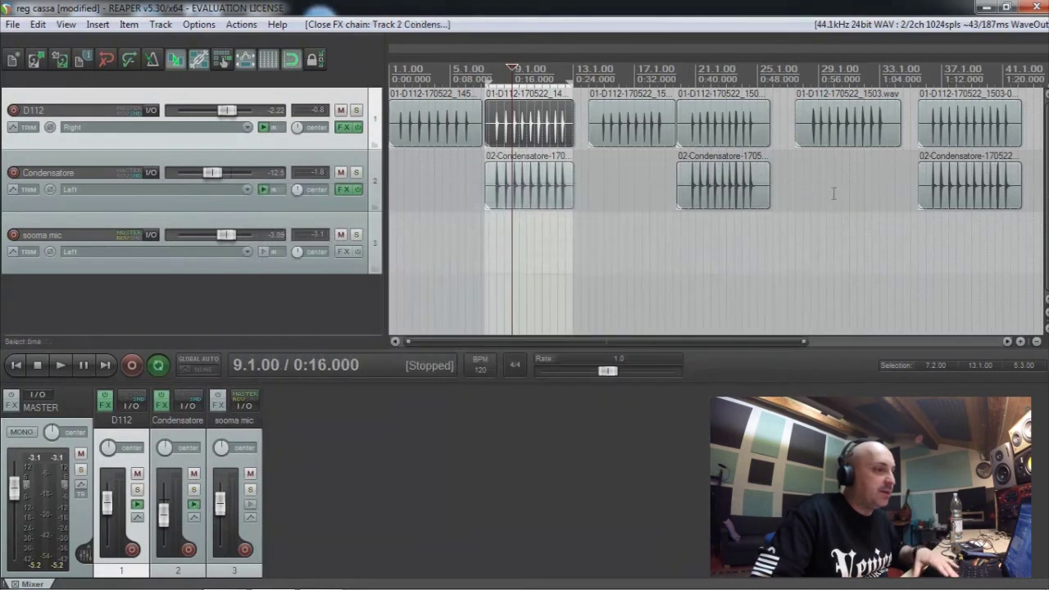
- Play the 1459 Condensatore take and raise its ReaEQ high-shelf frequency to 991.4 Hz
click(498, 192)
key(space)
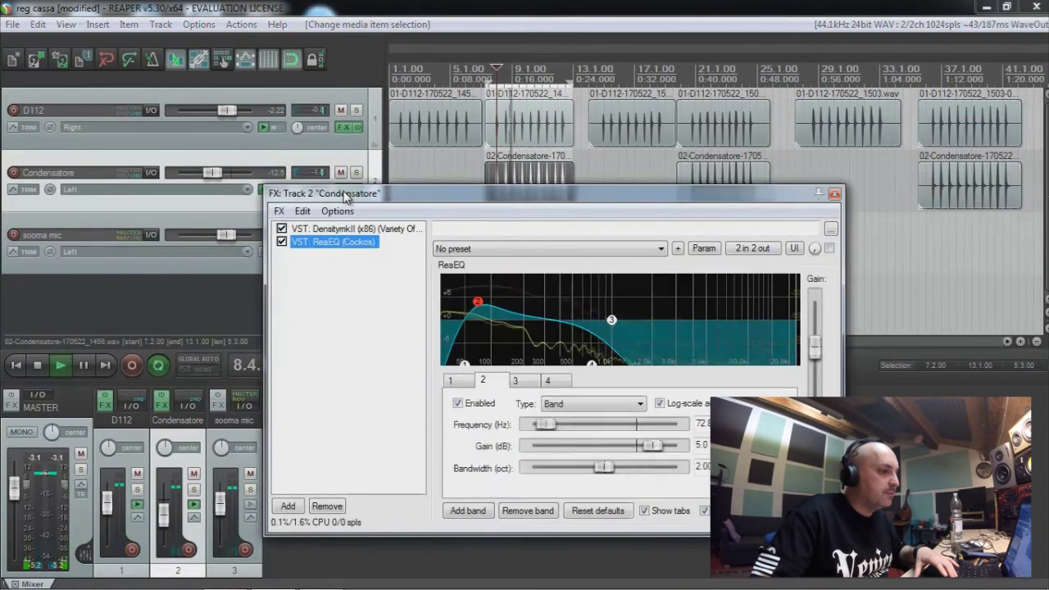
click(345, 190)
drag(596, 368, 615, 391)
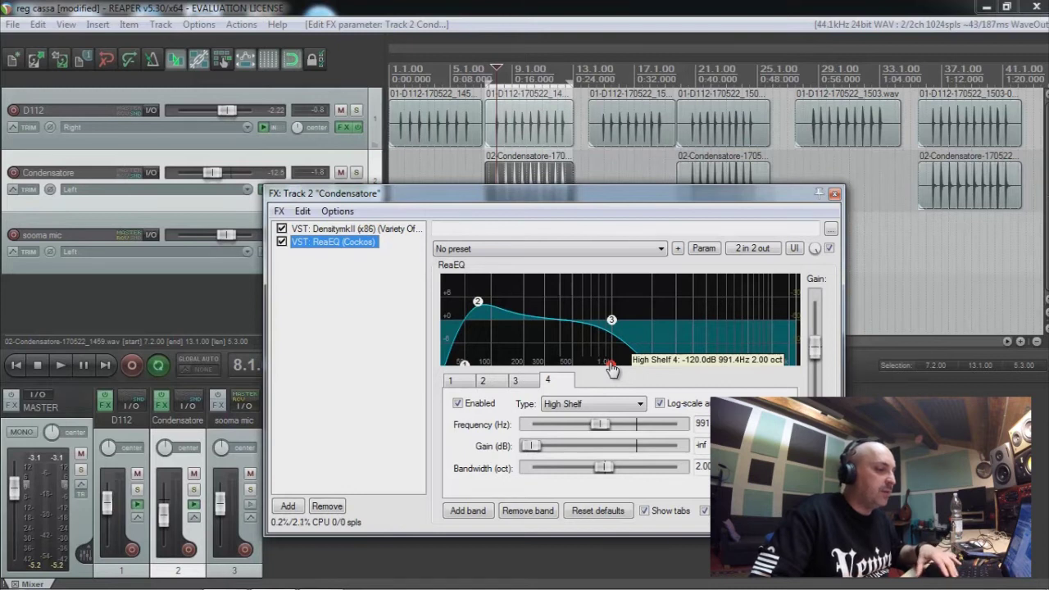
- Try a 13.0 dB high-shelf boost at 4758.4 Hz on Condensatore while listening, and return to a full cut near 994 Hz
key(space)
drag(612, 371, 799, 401)
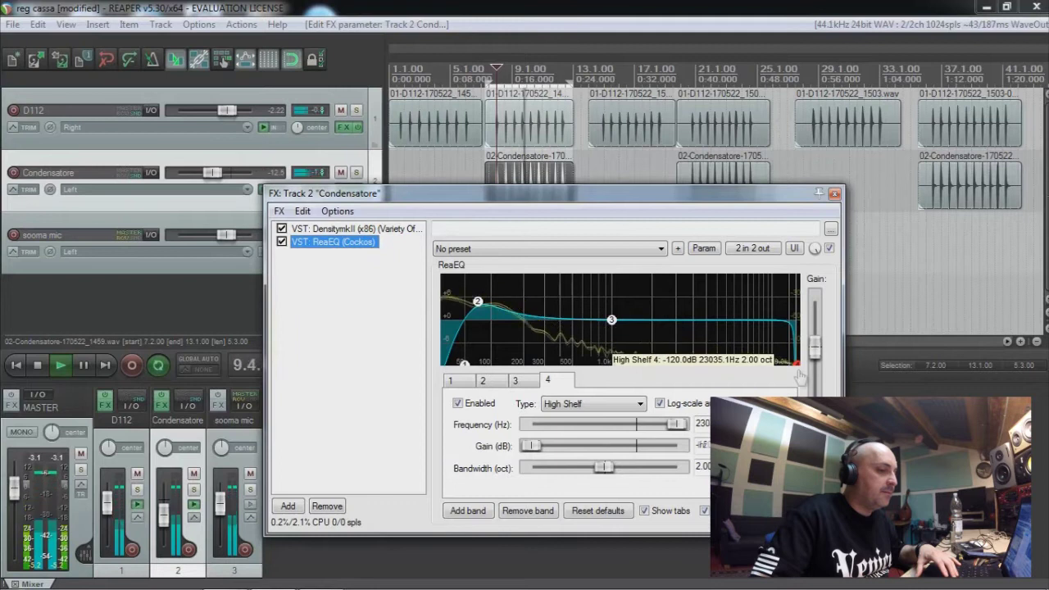
drag(796, 362, 705, 271)
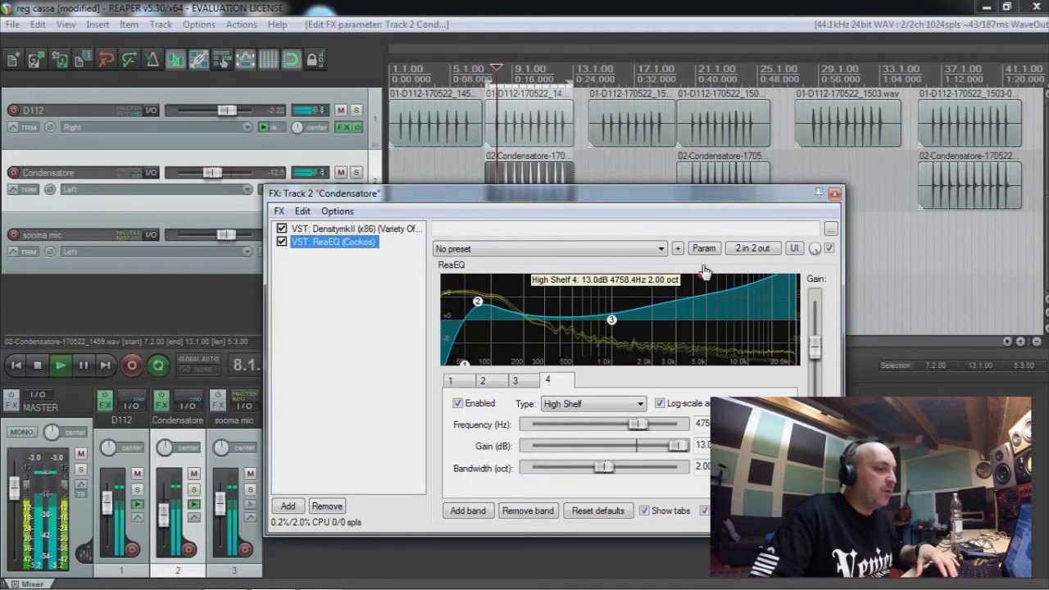
drag(704, 271, 611, 386)
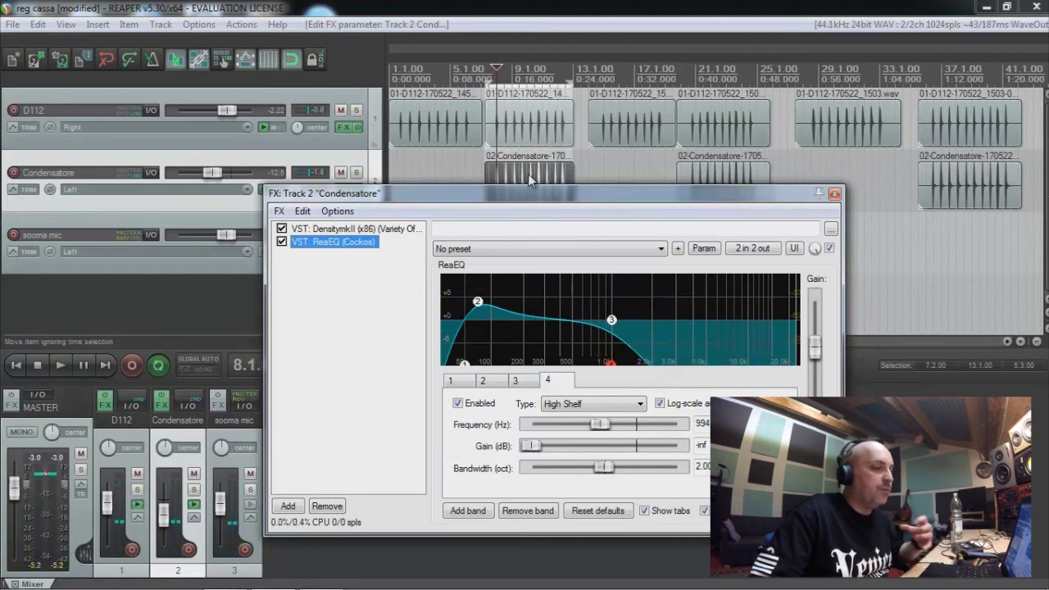
click(754, 201)
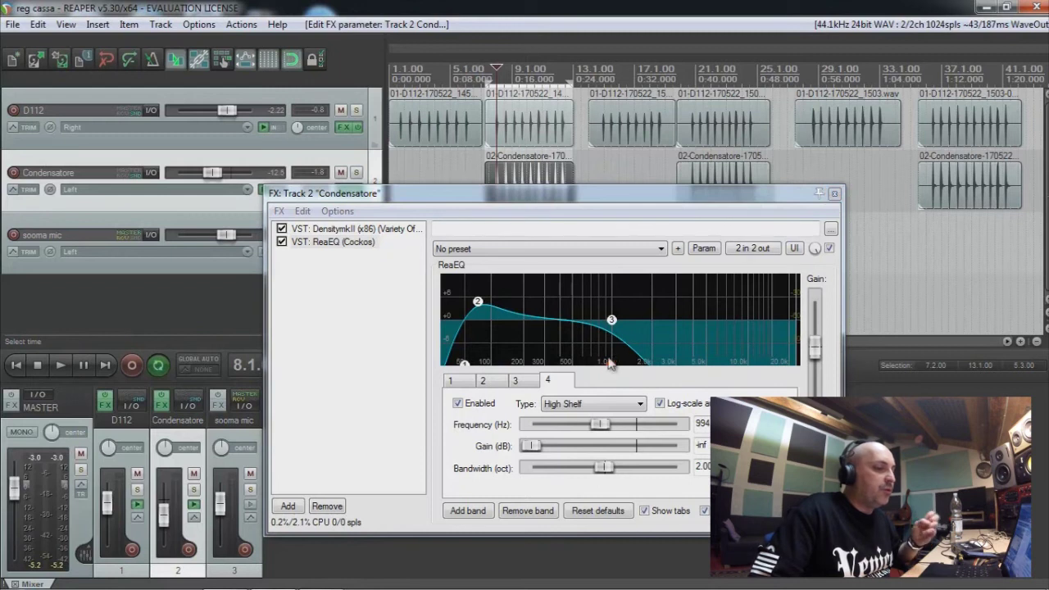
- Try boosting the Condensatore high shelf 10.0 dB at 5349.5 Hz during playback, and stop
mouse_move(610, 367)
key(space)
drag(610, 369, 709, 282)
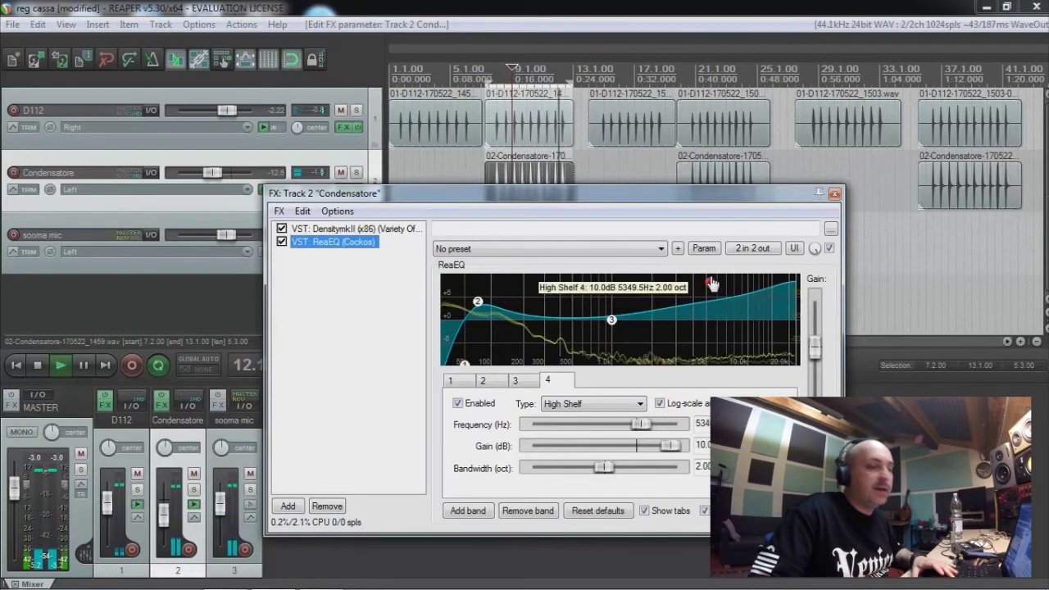
key(space)
mouse_move(710, 285)
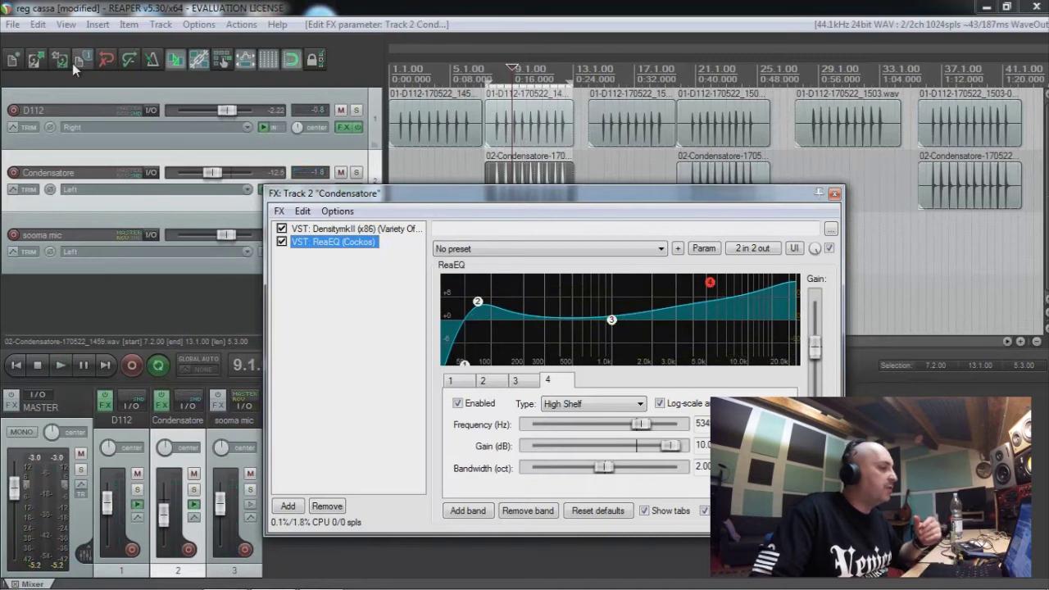
- Set the Condensatore high shelf to a full cut at about 1.35 kHz and close the effects window
key(space)
drag(710, 285, 628, 391)
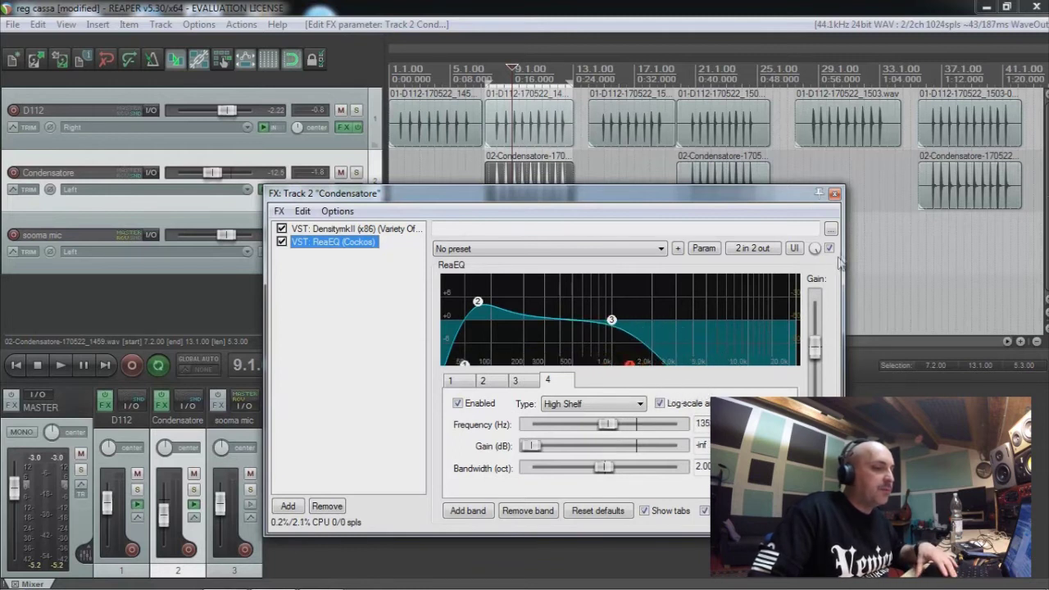
click(834, 194)
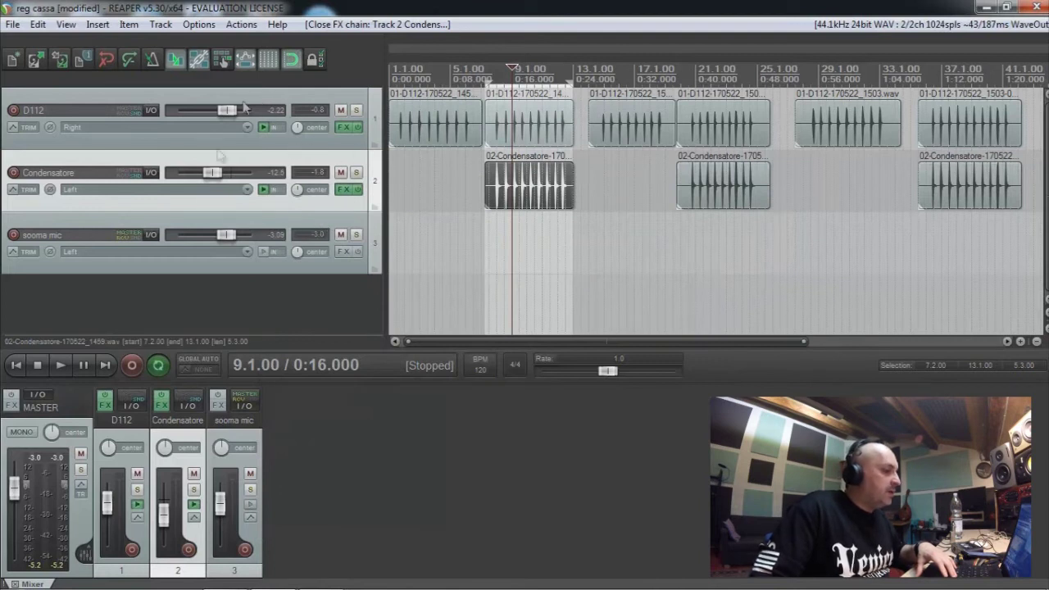
- Compare the kick mix with the sooma mic track muted and unmuted during playback
click(212, 222)
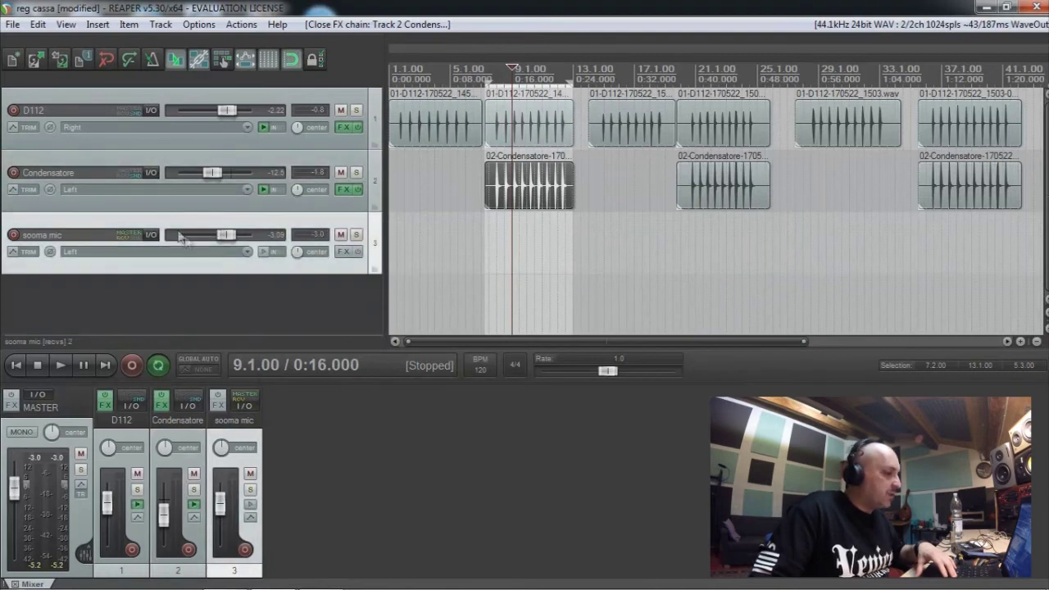
key(space)
click(341, 235)
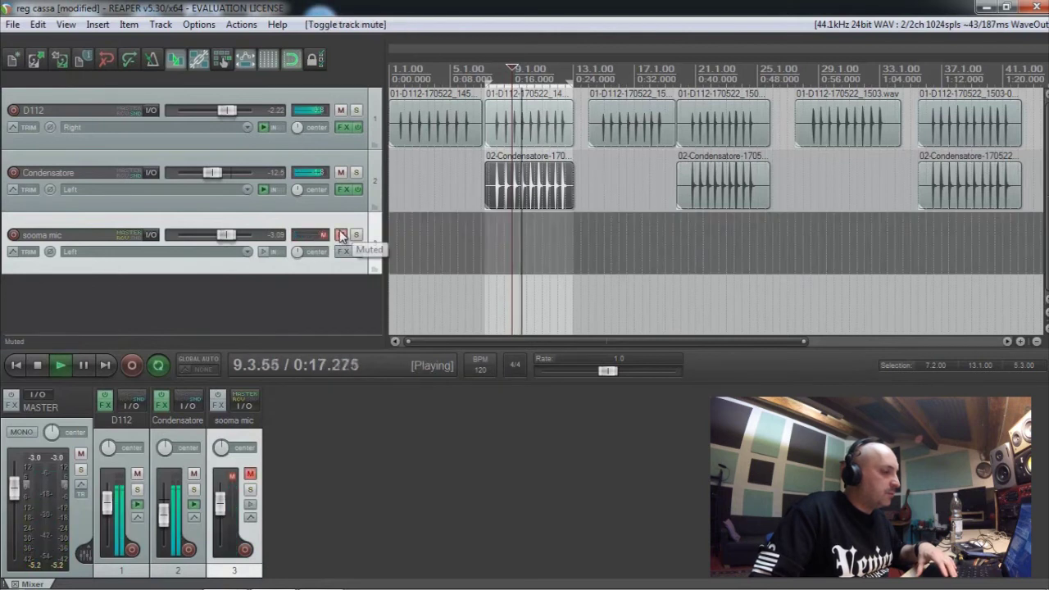
click(340, 235)
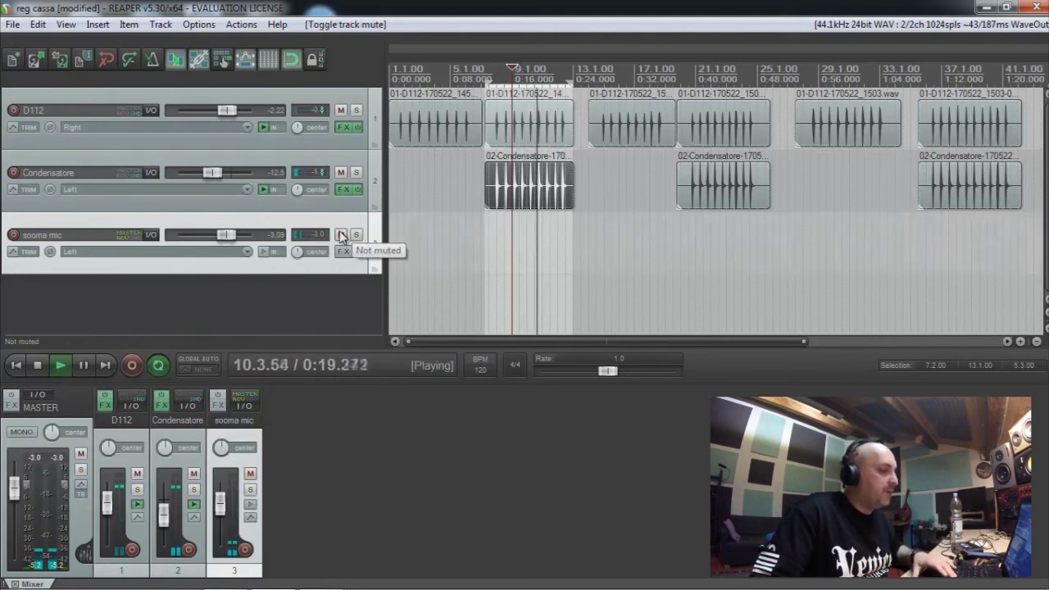
key(space)
- Insert DensitymkII and ReaEQ on the sooma mic track, closing the compressor's own window and uncovering the upper tracks
click(342, 250)
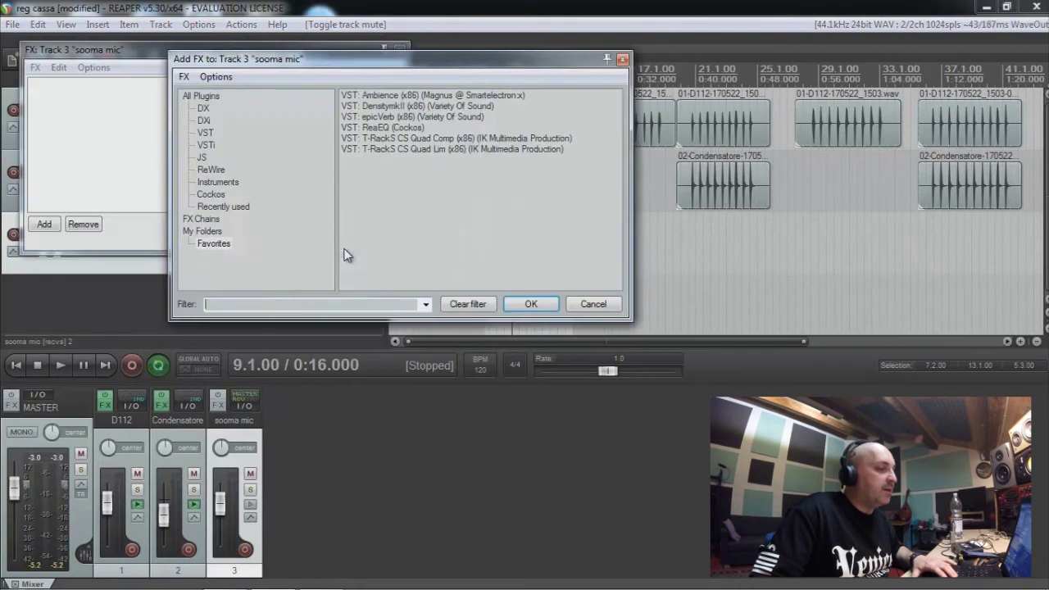
double_click(377, 105)
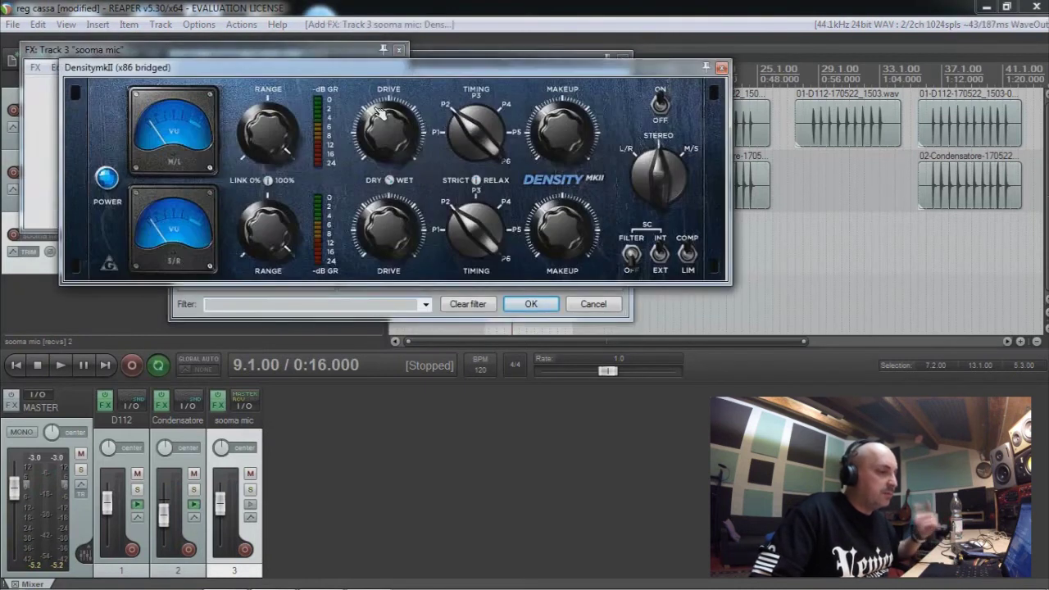
click(721, 69)
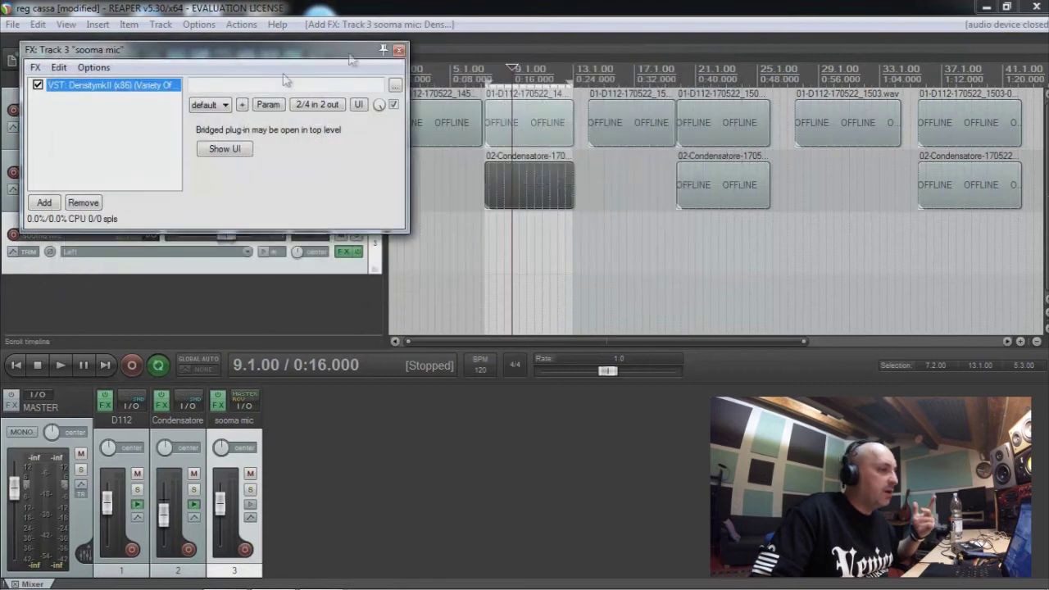
click(42, 203)
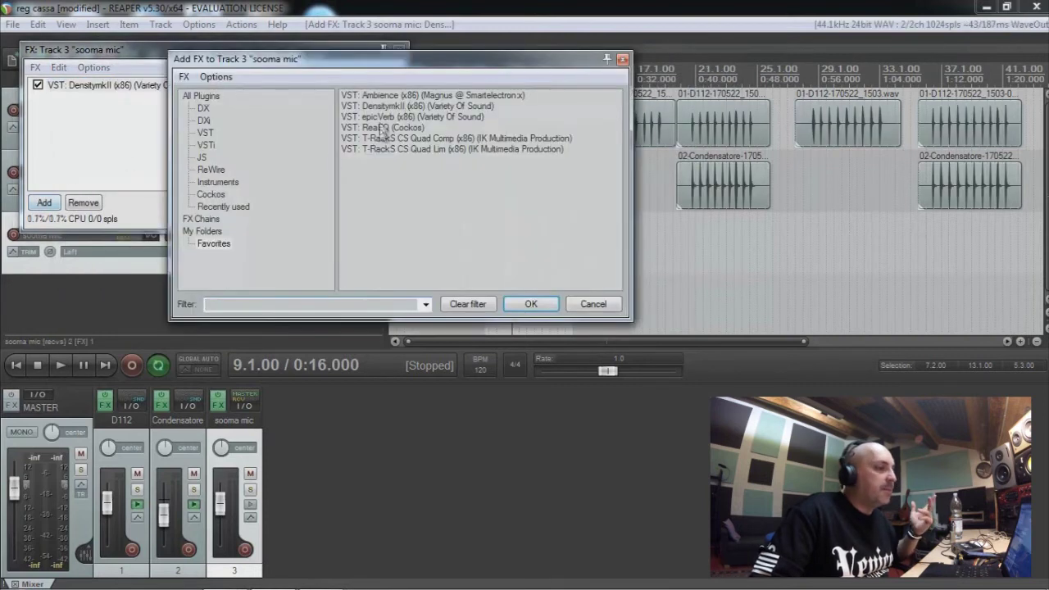
double_click(382, 128)
drag(537, 56, 545, 228)
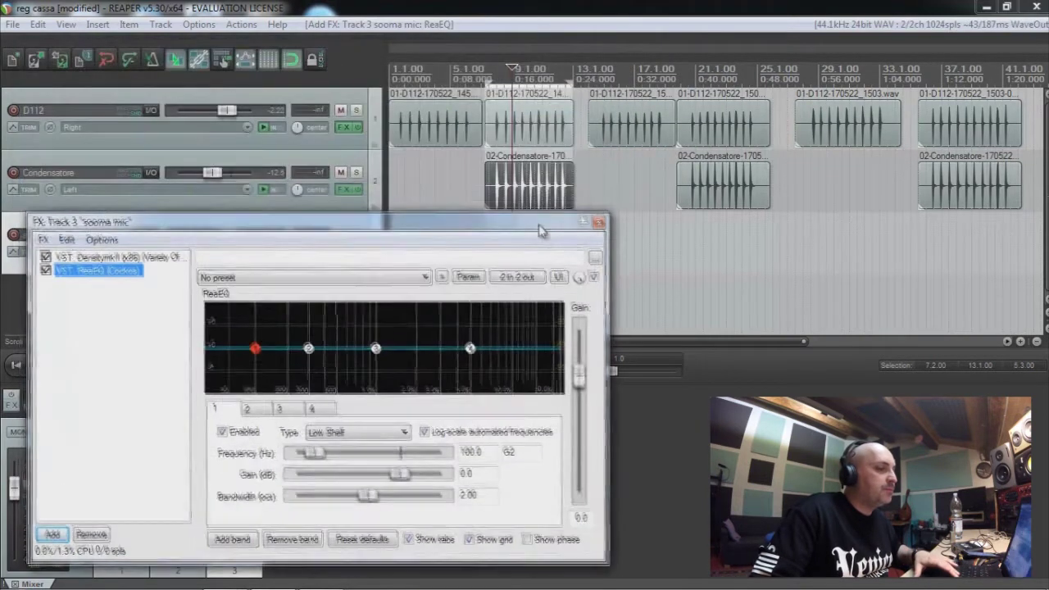
- Play the 1459 takes and compare the mix with the Condensatore track muted and unmuted
click(508, 173)
key(space)
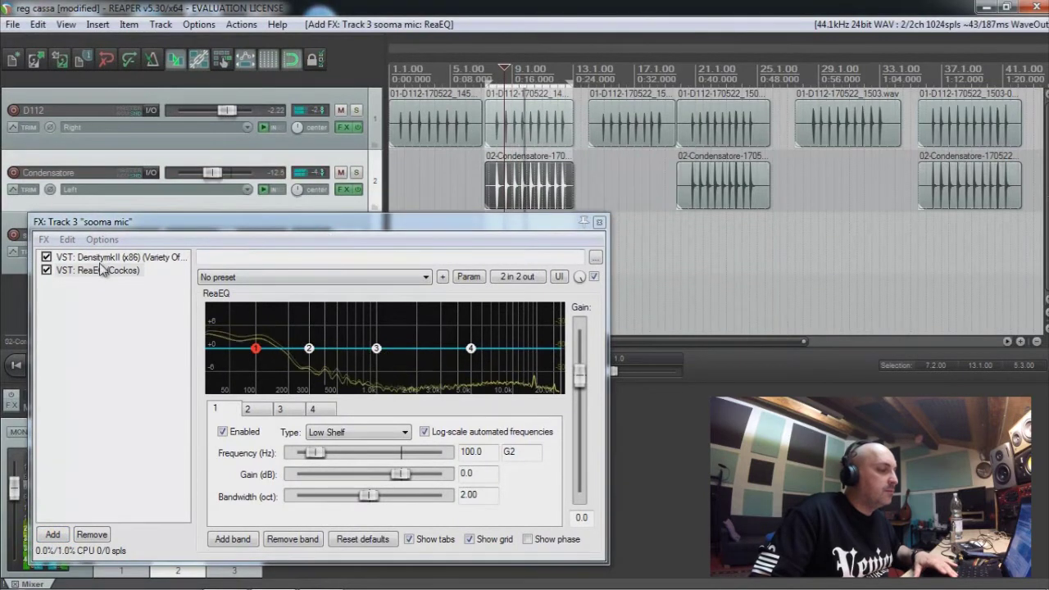
click(341, 173)
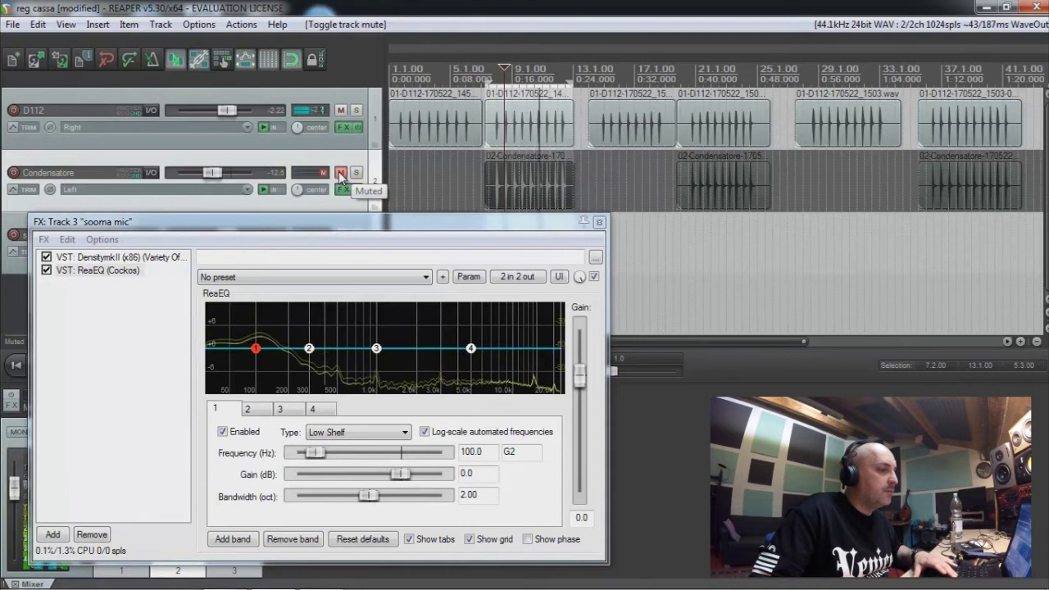
click(341, 173)
key(space)
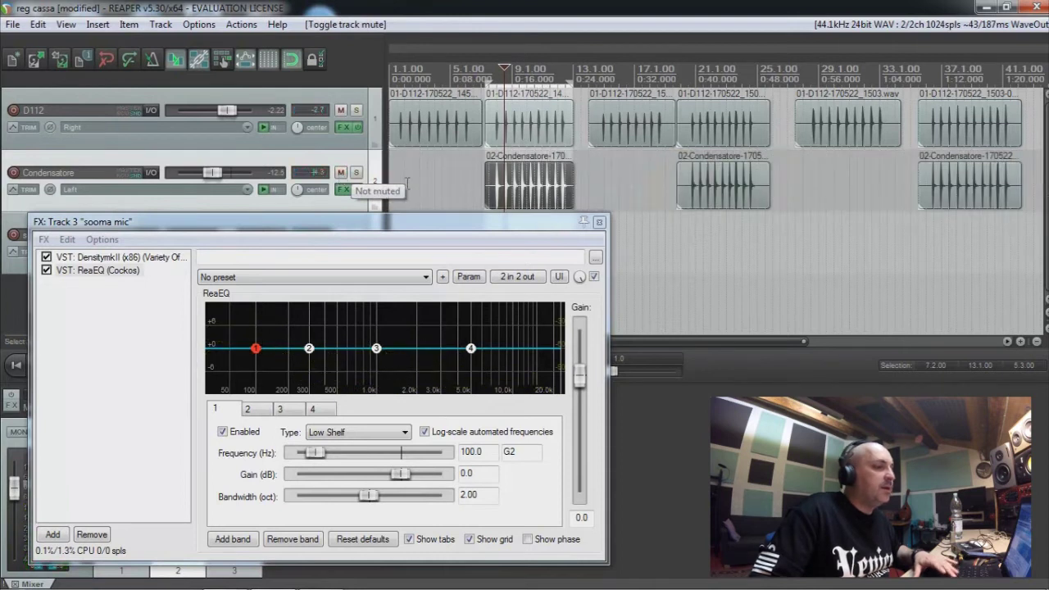
- Move the sooma mic effects window clear of the track controls and listen to the 1459 takes from 9.3.00
drag(345, 230, 360, 285)
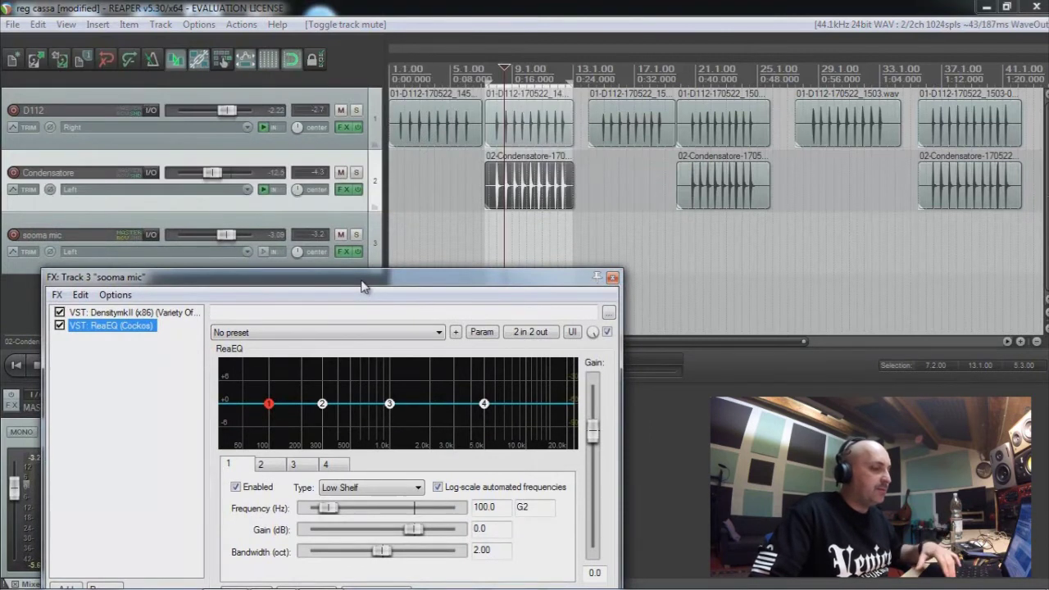
key(space)
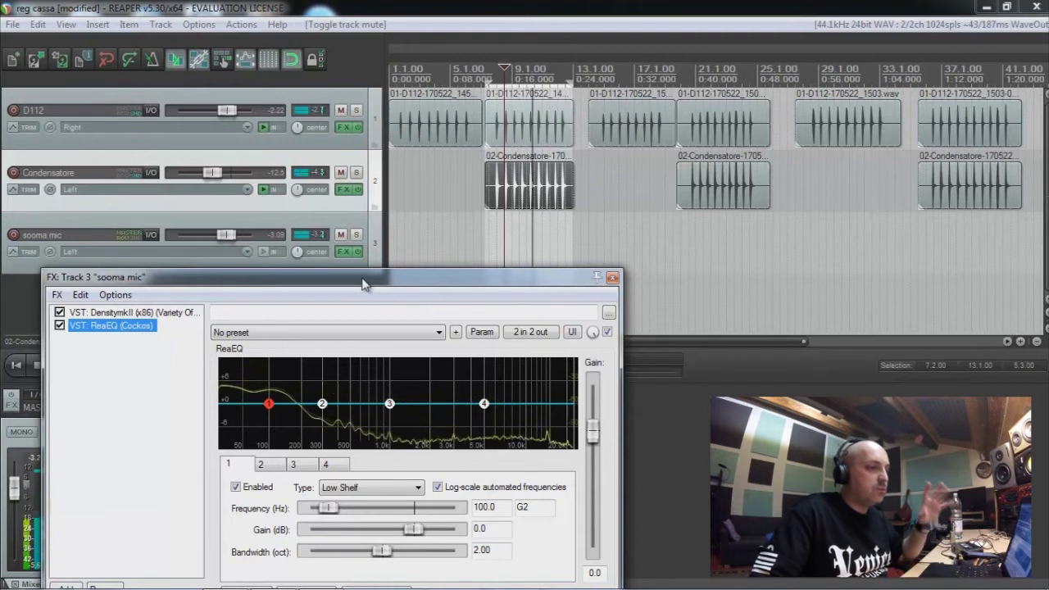
key(space)
click(80, 103)
drag(326, 287, 676, 248)
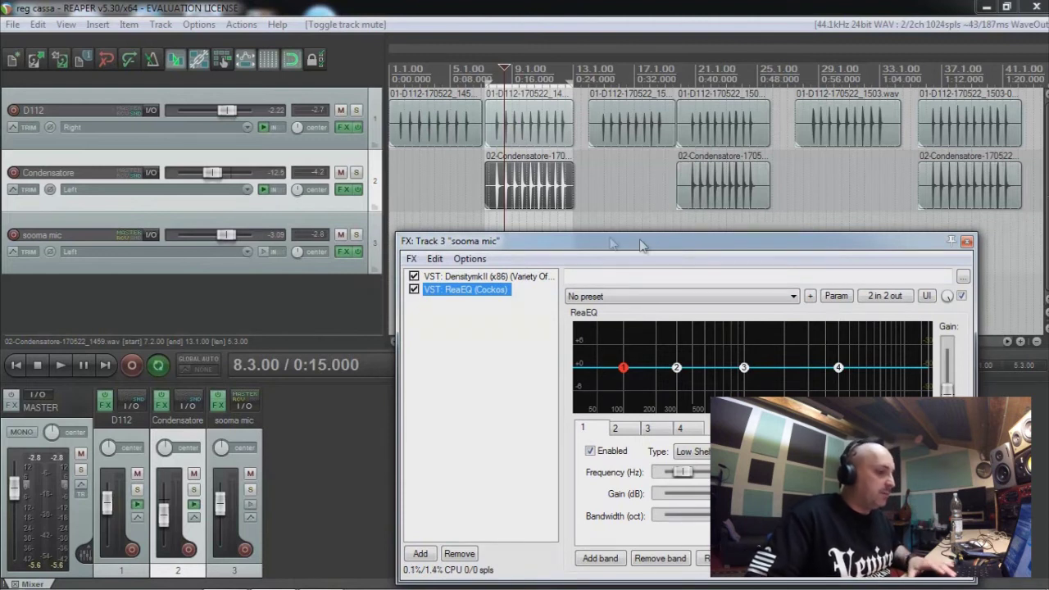
click(519, 209)
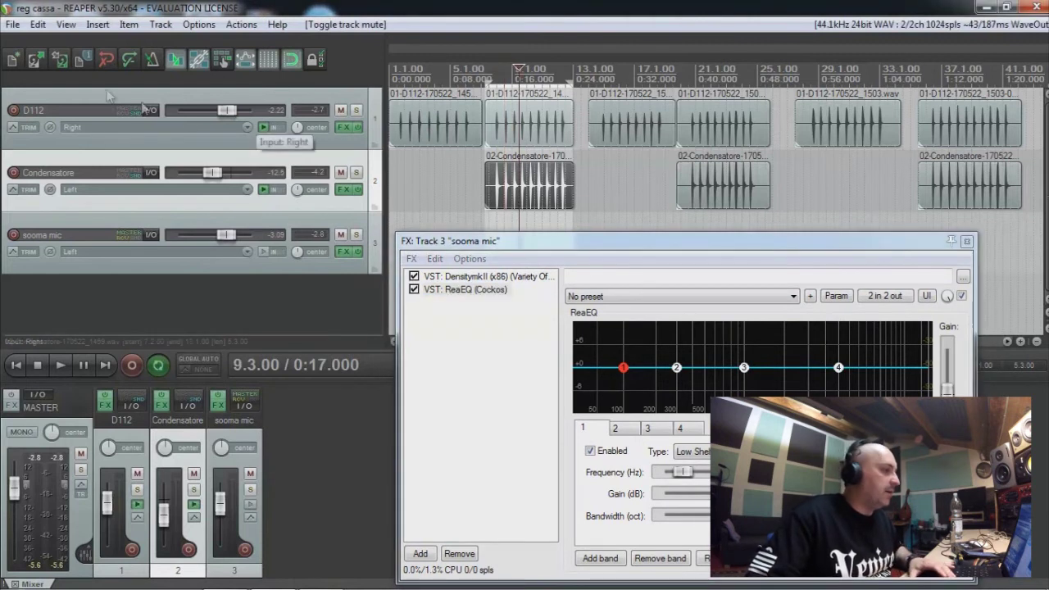
key(space)
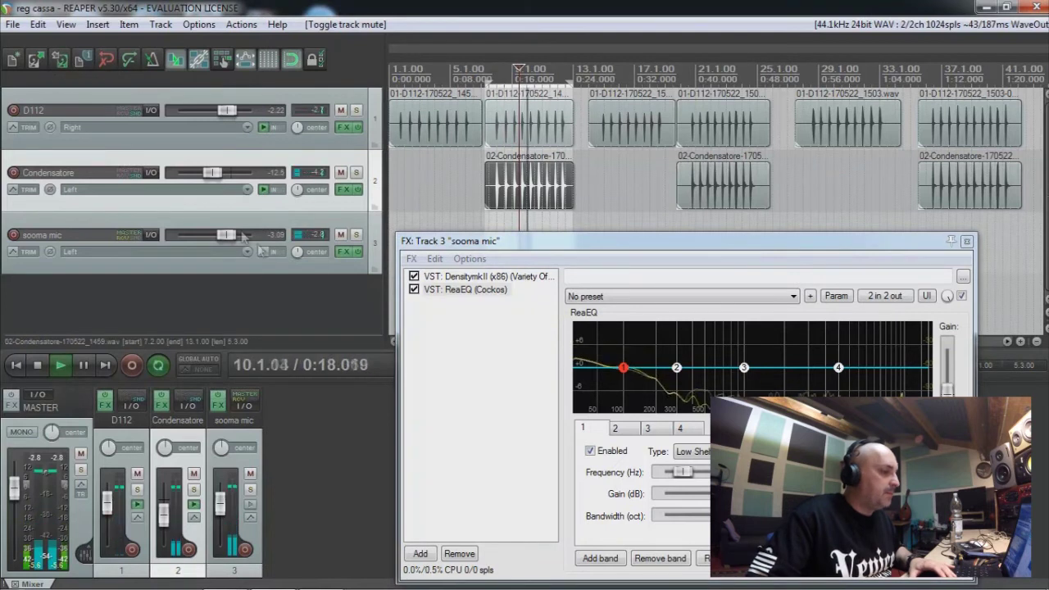
- Adjust the Timing knob of the sooma mic's DensitymkII during playback, stop playback and close the track's effects windows
click(459, 277)
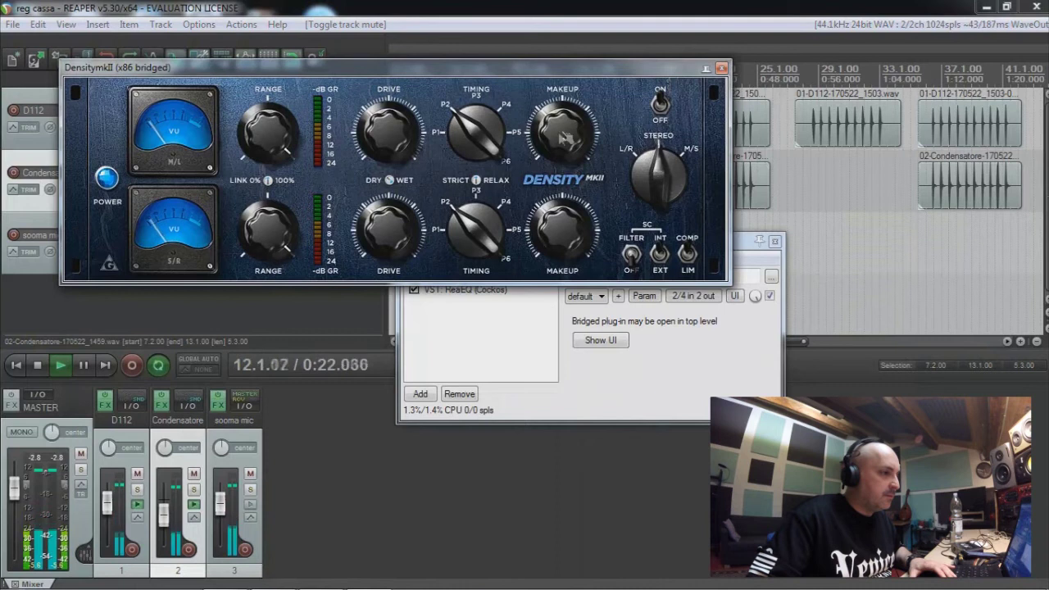
drag(489, 121, 471, 68)
key(space)
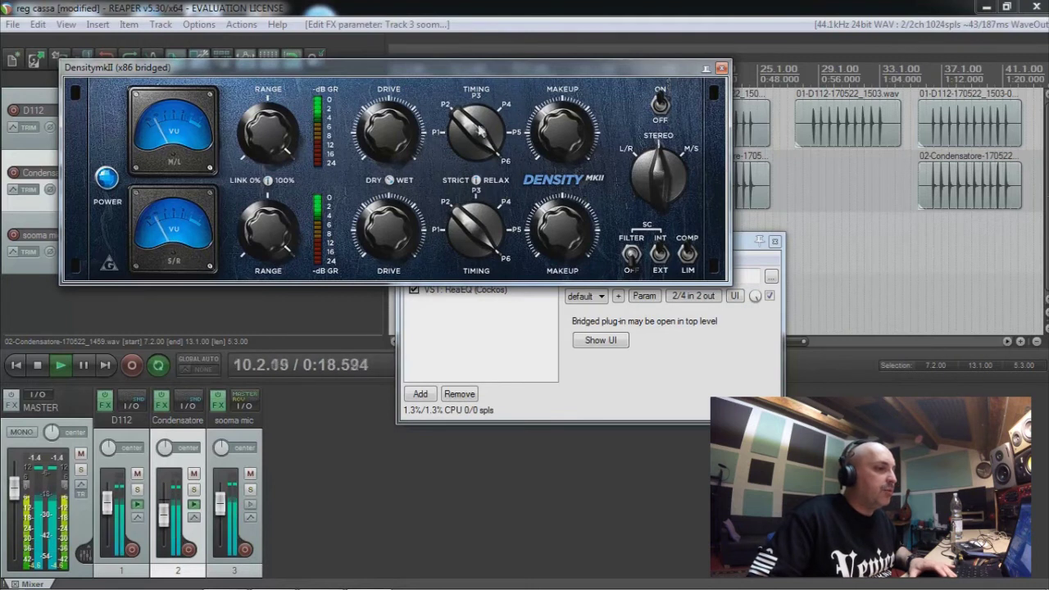
key(Escape)
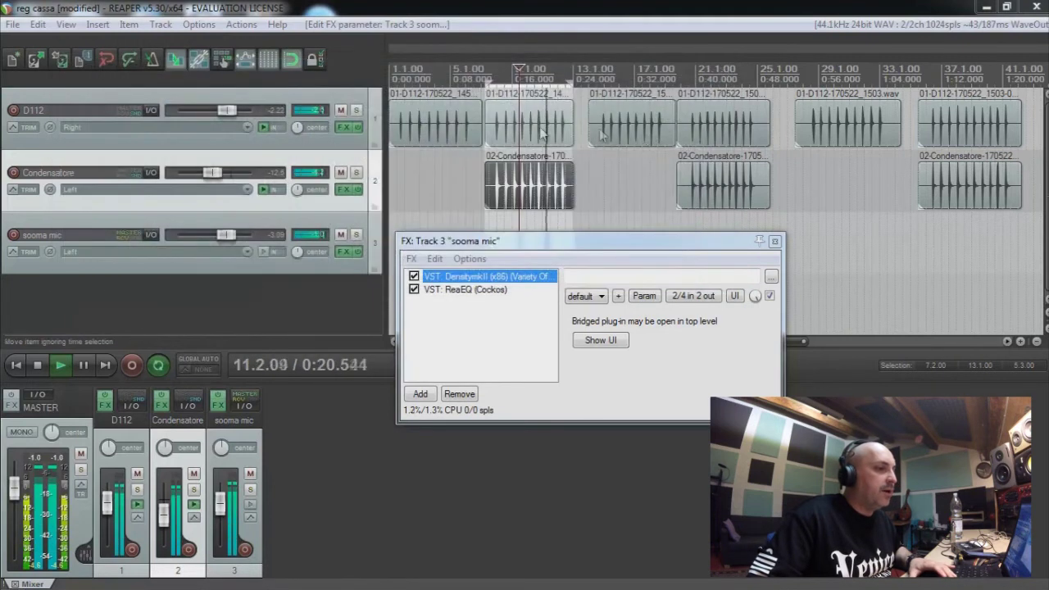
click(539, 123)
key(space)
click(453, 294)
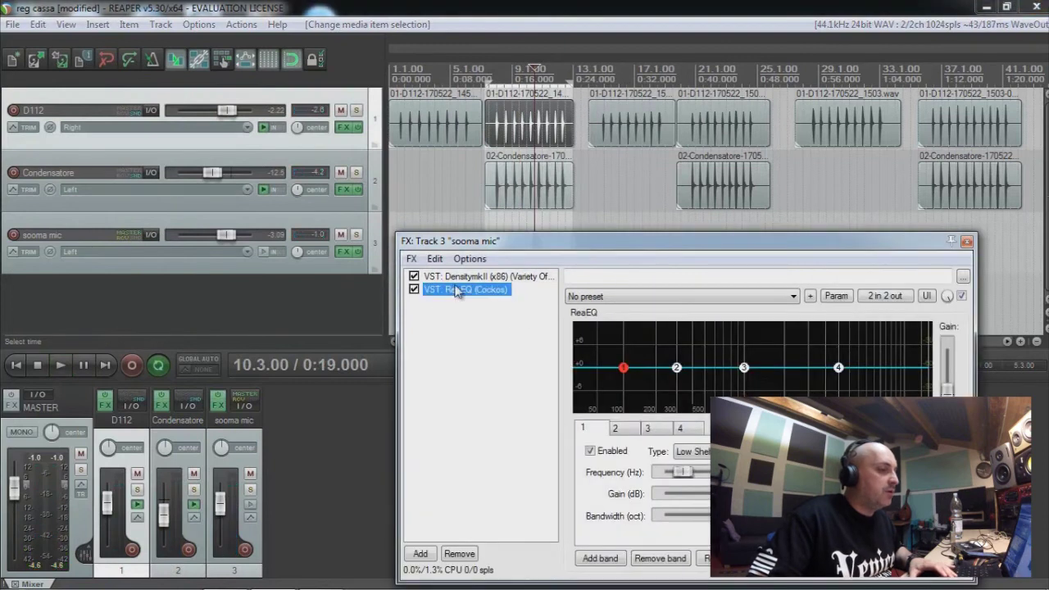
click(966, 241)
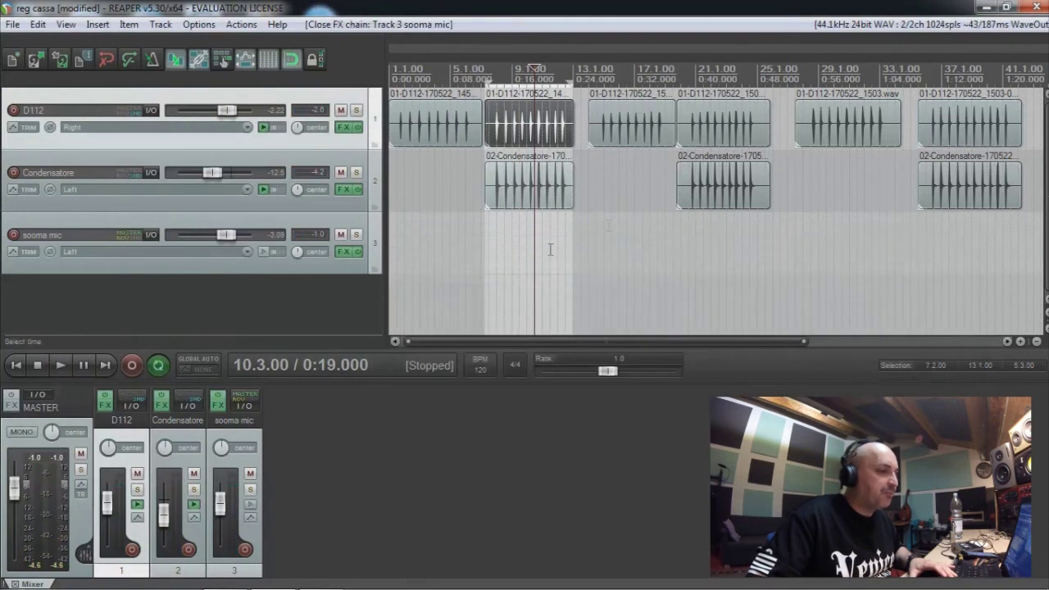
- Adjust the Timing knob of Condensatore's DensitymkII and close the compressor and effects windows
click(346, 190)
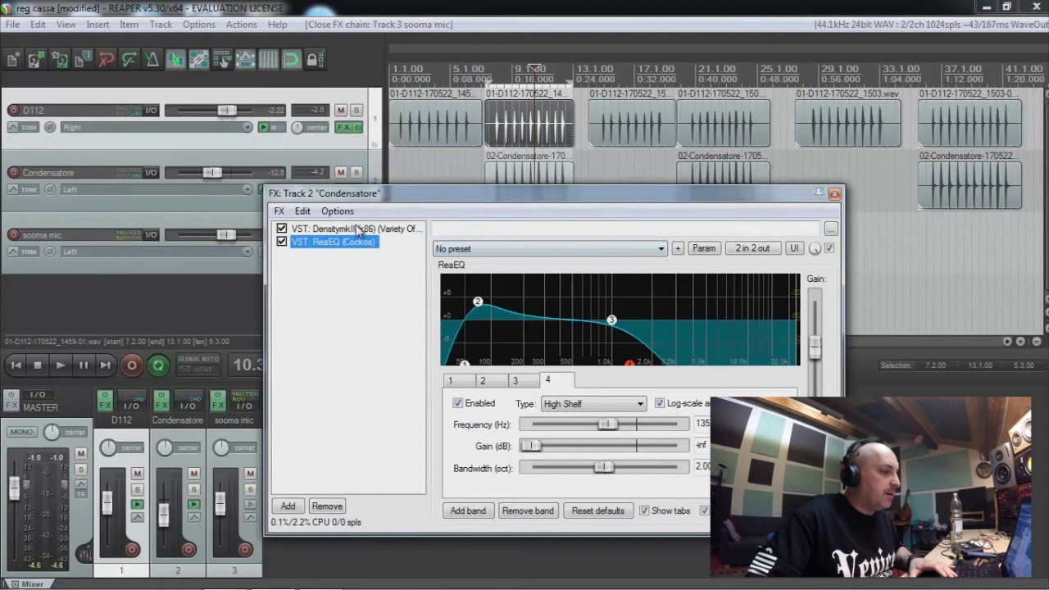
click(358, 231)
drag(344, 35, 416, 152)
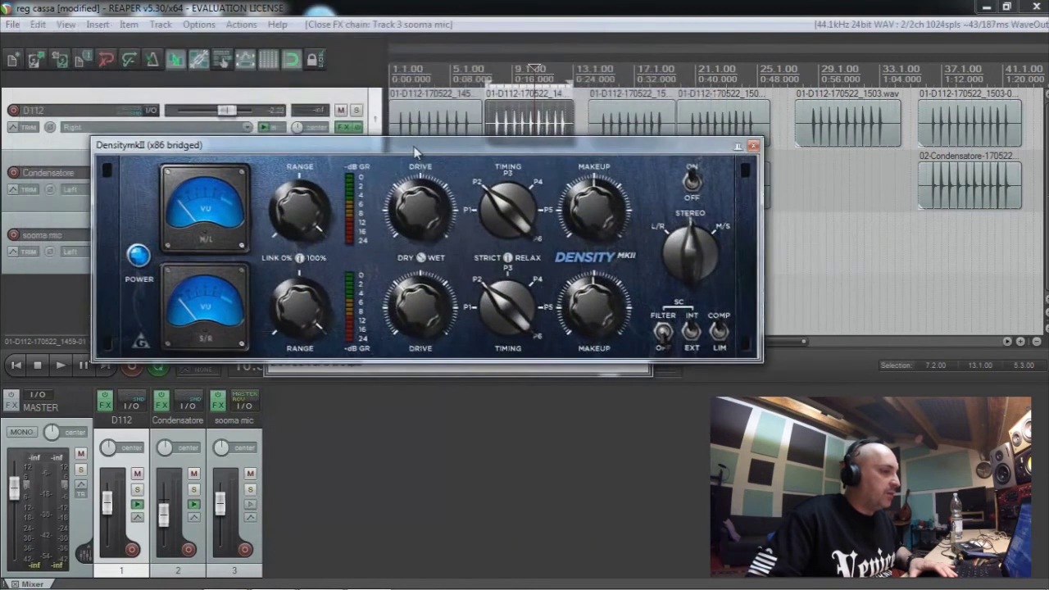
drag(518, 222, 505, 206)
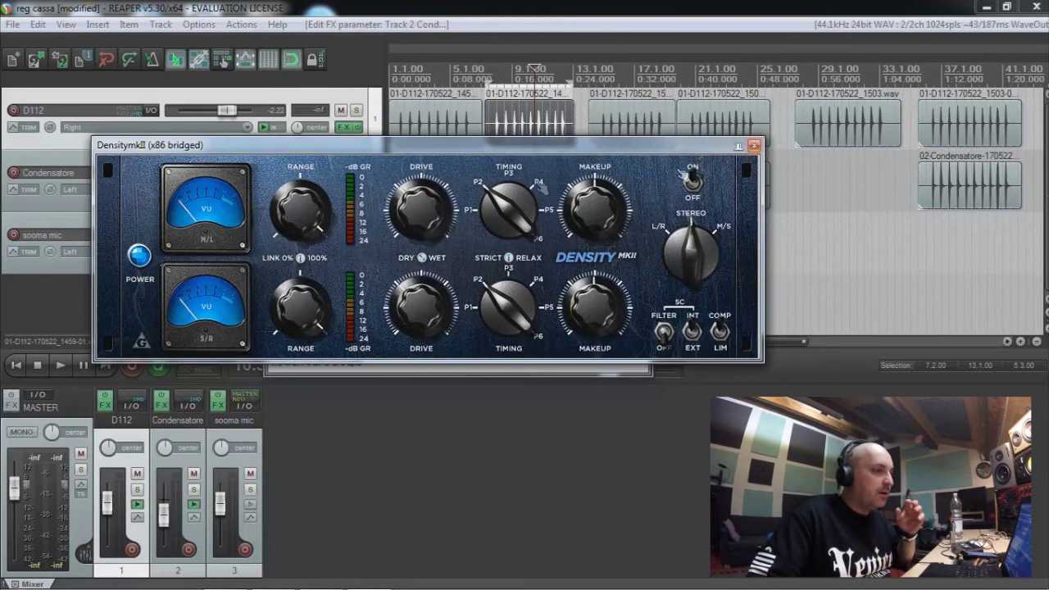
drag(506, 211, 495, 84)
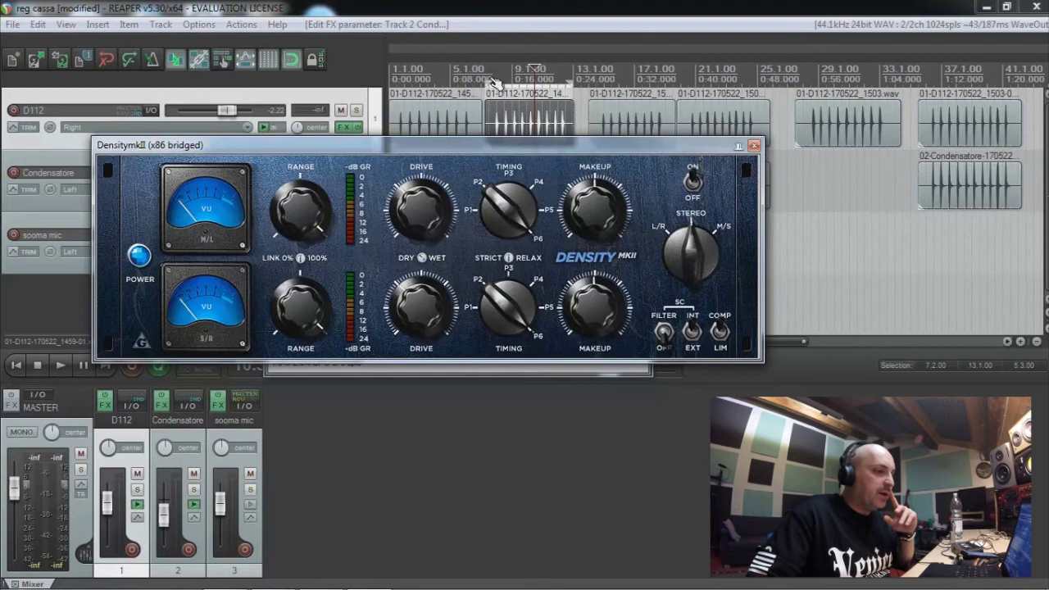
drag(495, 84, 508, 199)
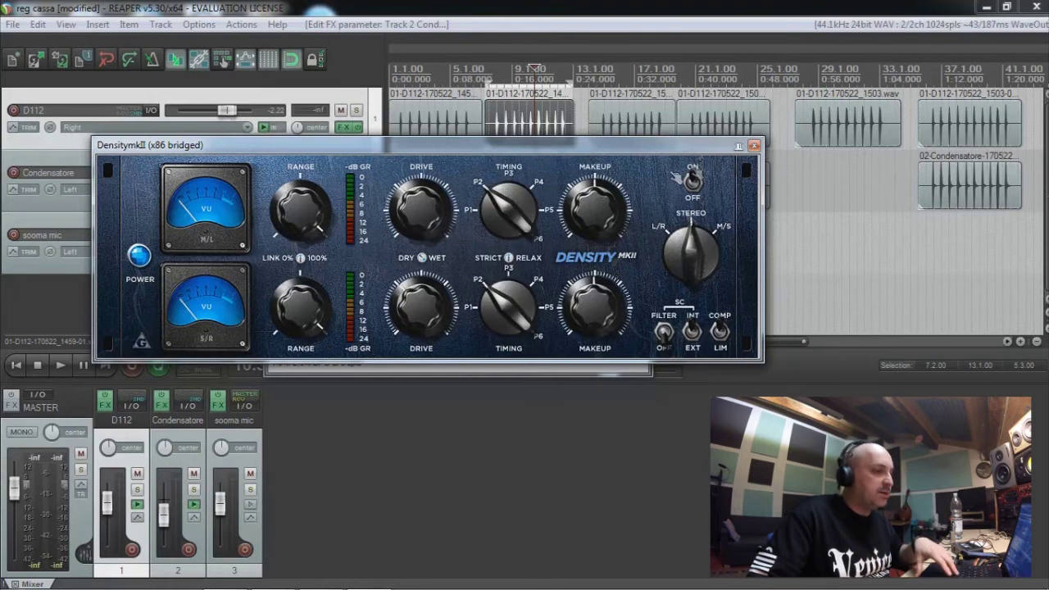
click(753, 146)
click(516, 179)
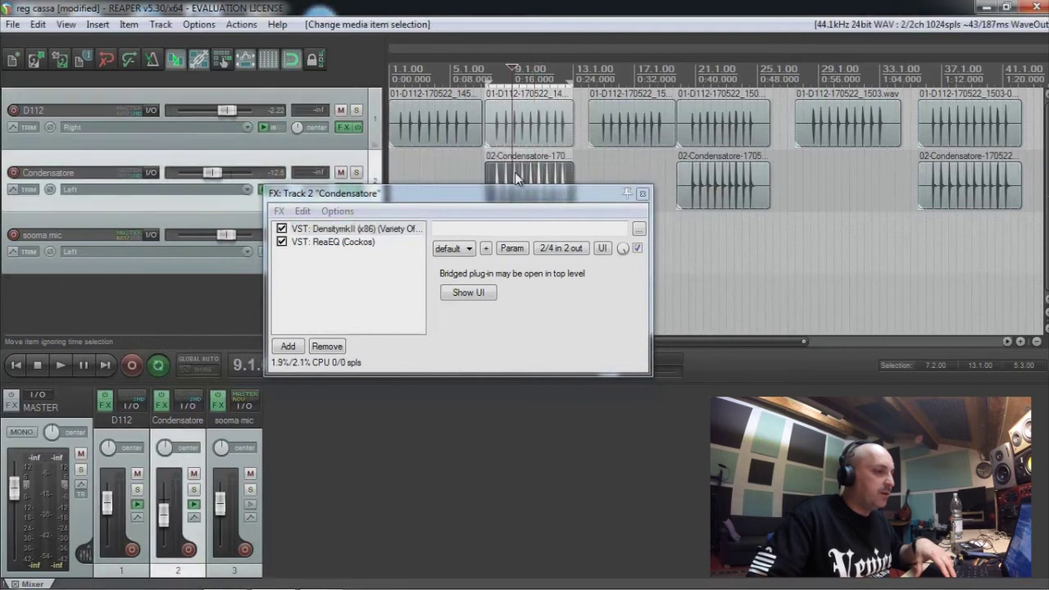
click(641, 194)
- Play the 1459 takes from 9.1.00 and adjust the Timing knob of D112's DensitymkII, closing that track's effects window
key(space)
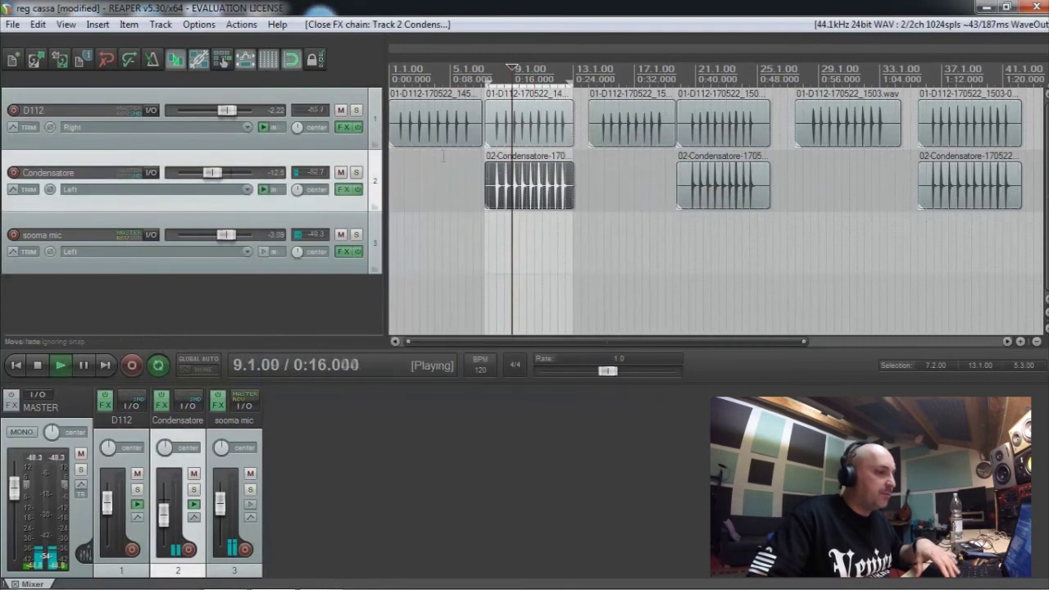
click(344, 127)
click(246, 210)
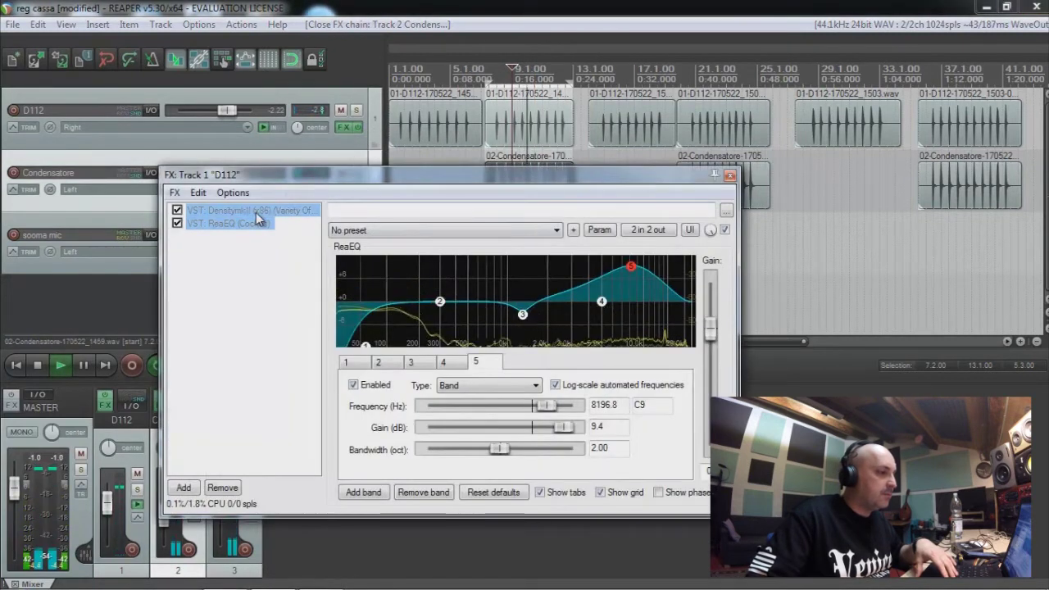
drag(428, 396, 431, 408)
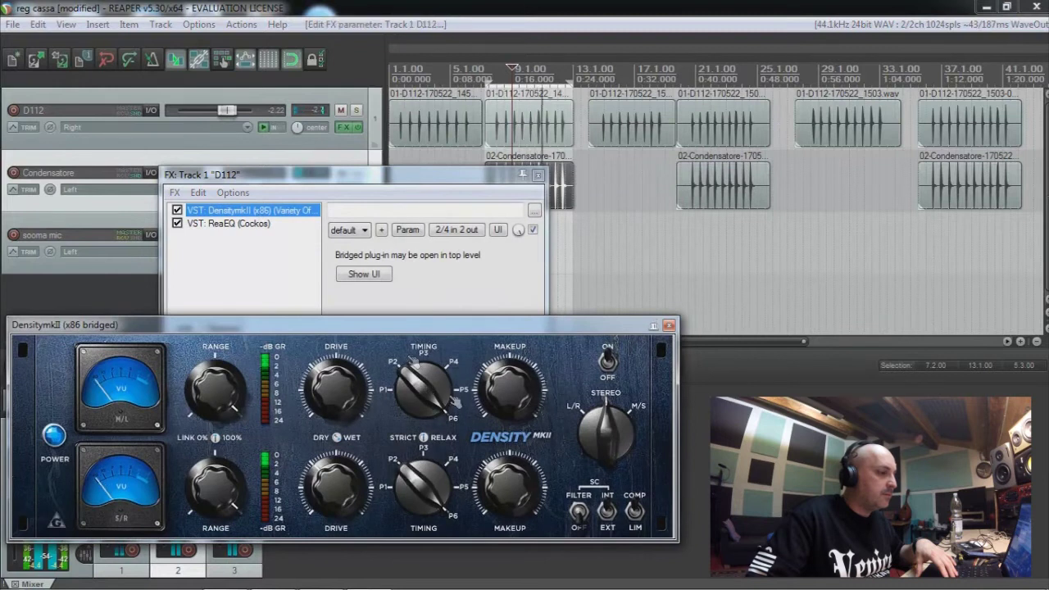
click(538, 176)
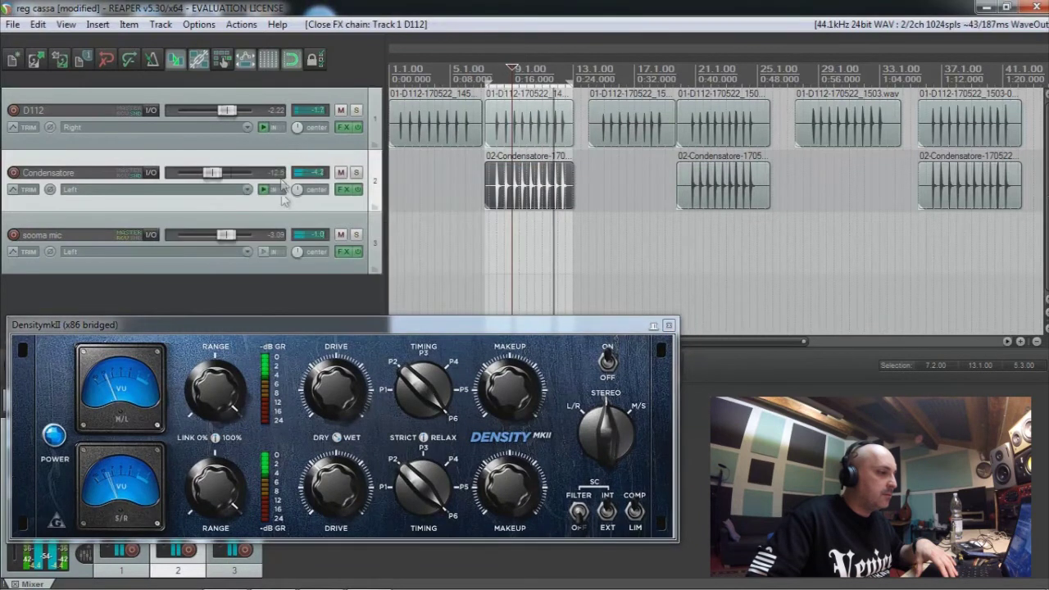
- Readjust the Timing of Condensatore's DensitymkII during playback, close all open effects windows and stop at 10.3.00
click(344, 190)
drag(511, 226, 443, 15)
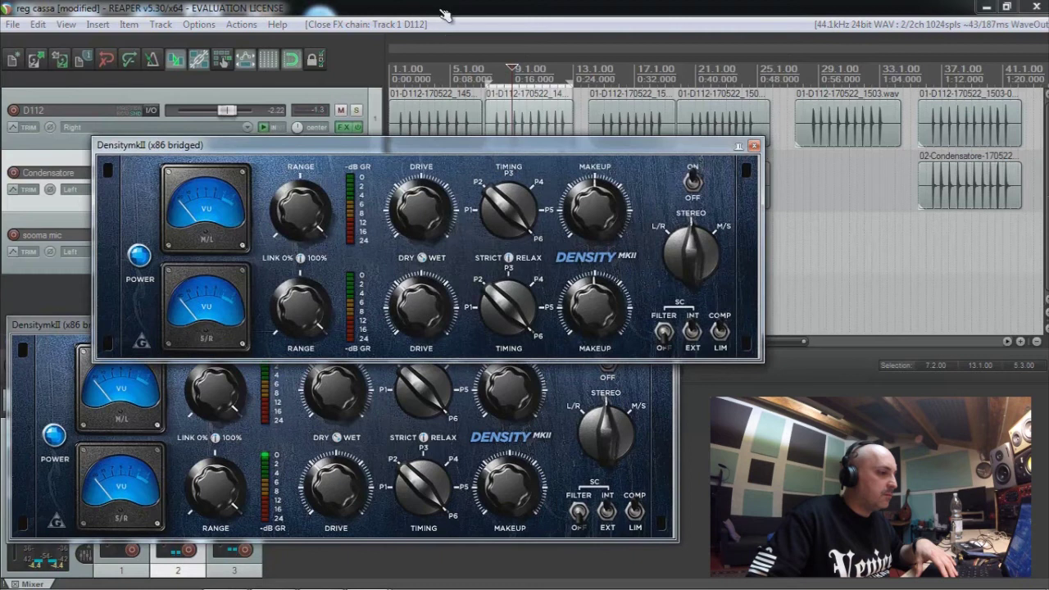
click(753, 145)
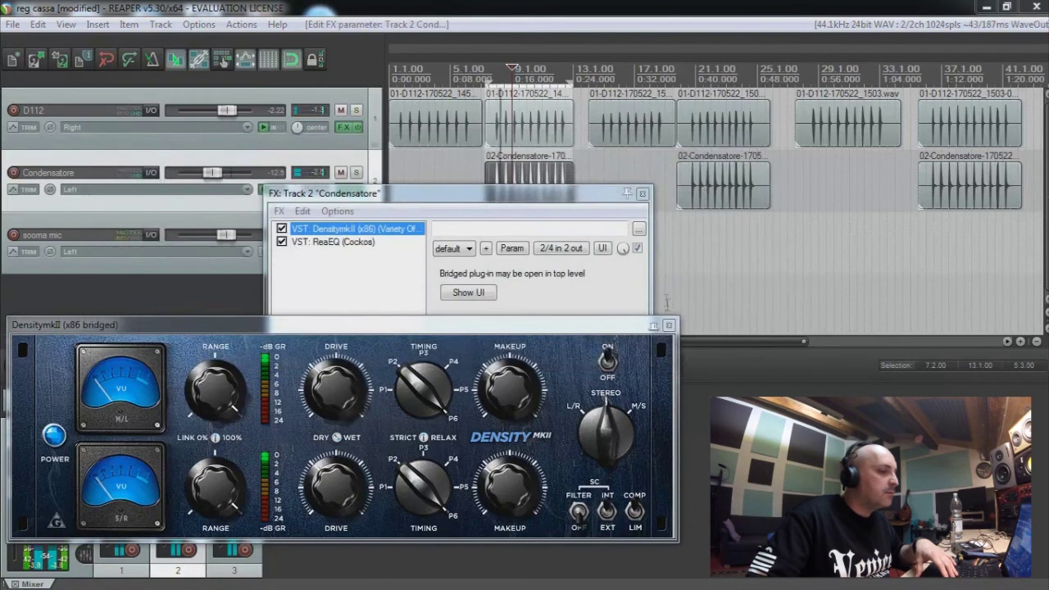
click(668, 325)
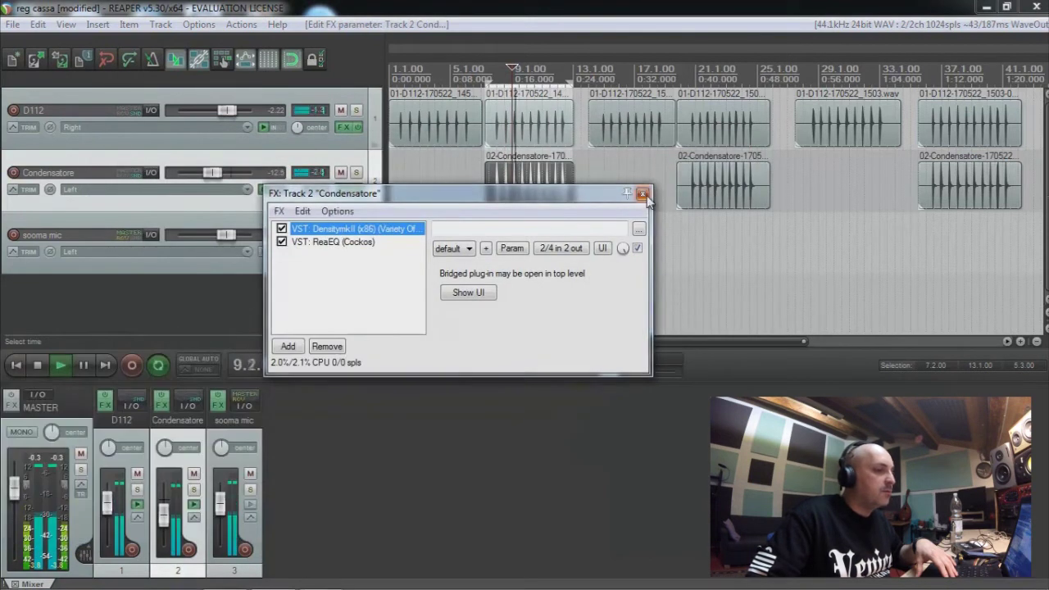
click(642, 194)
click(534, 220)
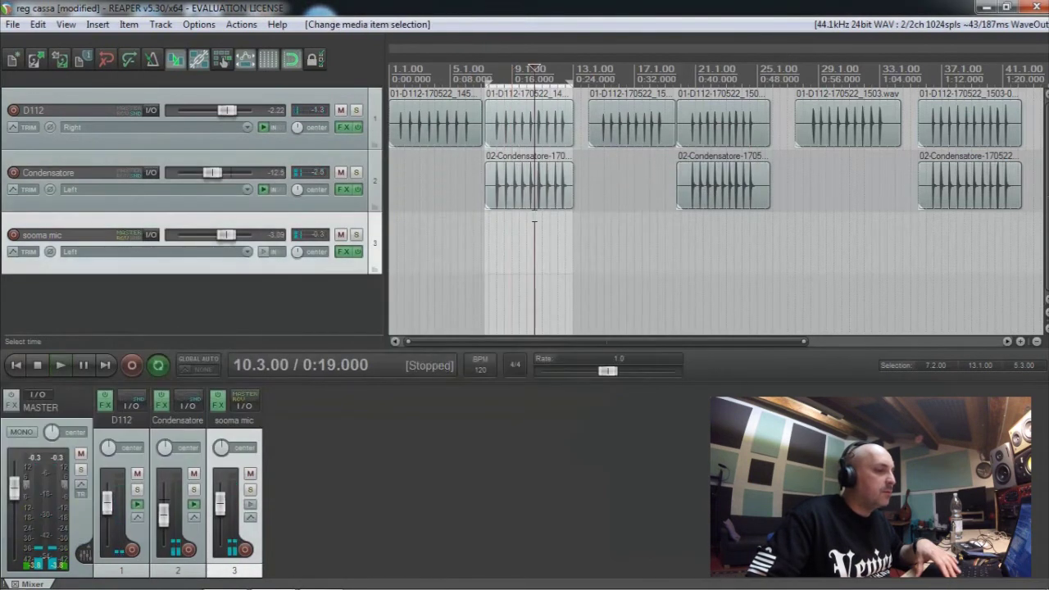
- While playing from 9.3.00, shape the sooma mic's ReaEQ with a deep low-shelf cut near 38 Hz, a band 3 treble boost and band 4 at -1.4 dB, 2640 Hz
click(357, 251)
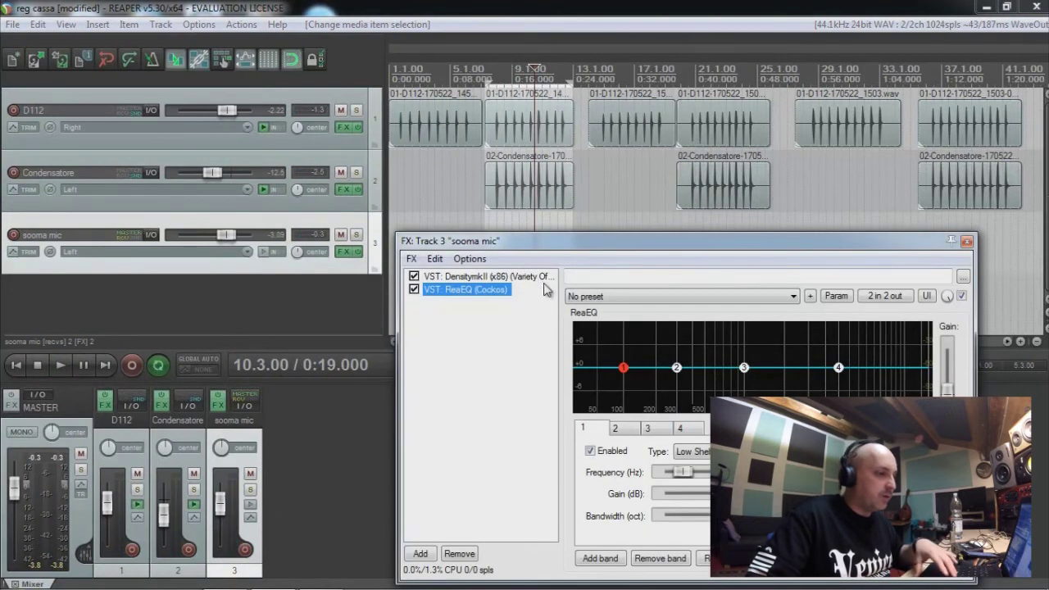
click(524, 203)
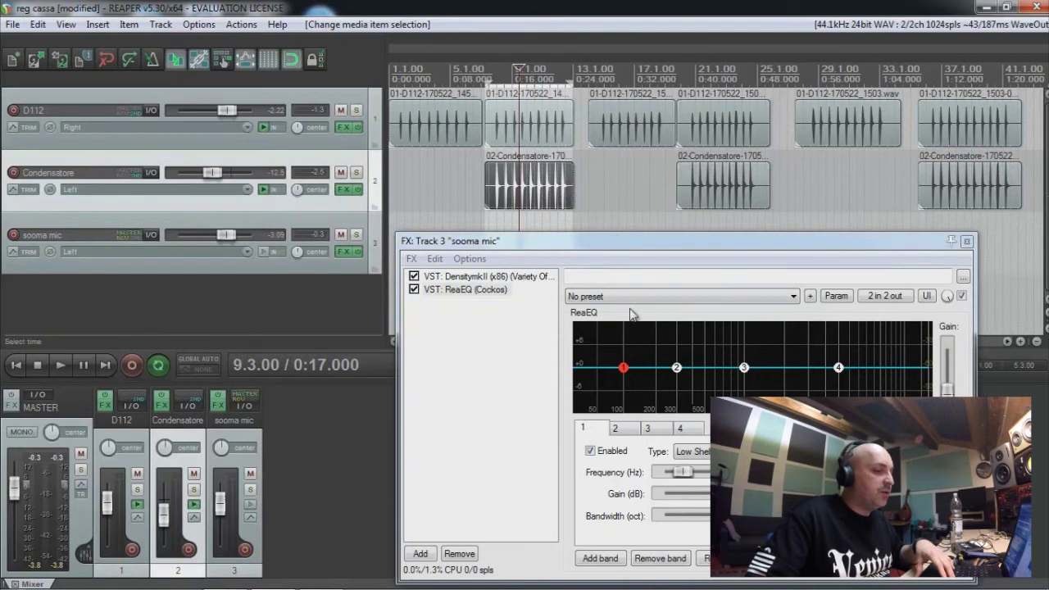
key(space)
drag(623, 367, 598, 435)
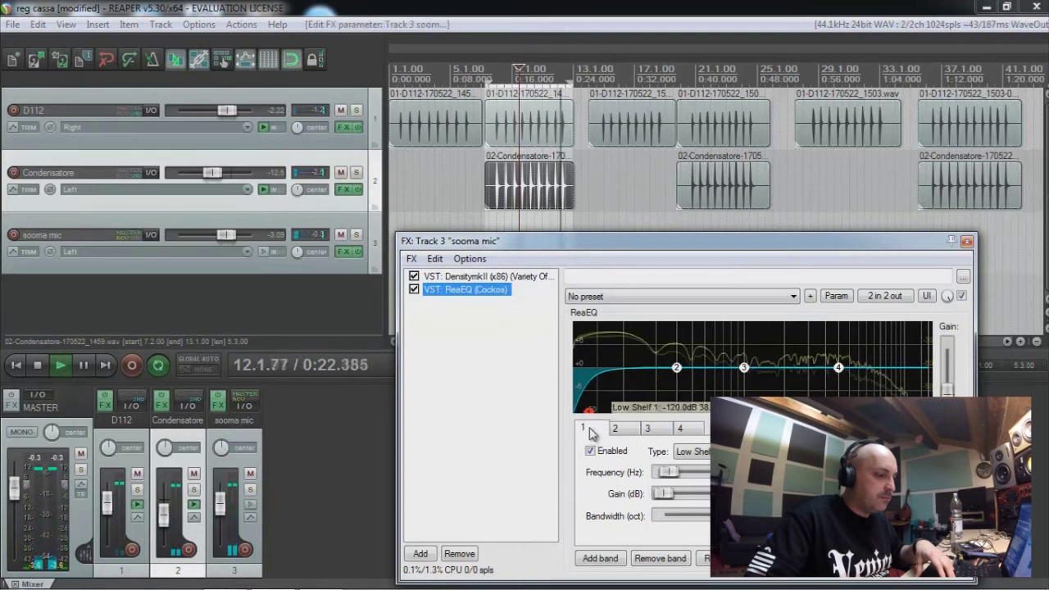
drag(744, 370, 848, 348)
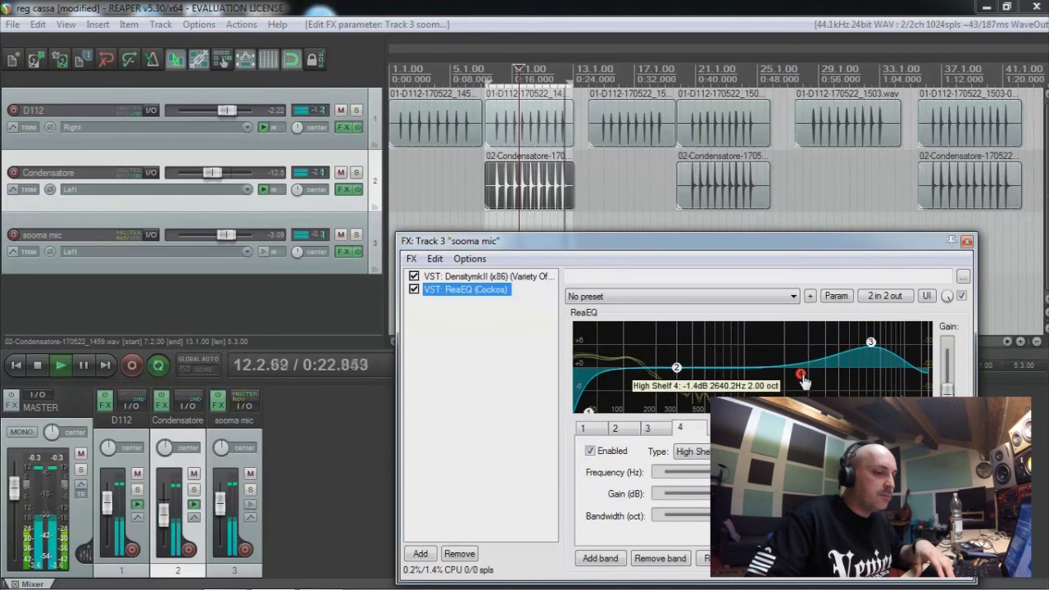
- Cut band 2 of the sooma mic's ReaEQ by about 5 dB near 1.1 kHz and stop playback
drag(680, 374, 735, 383)
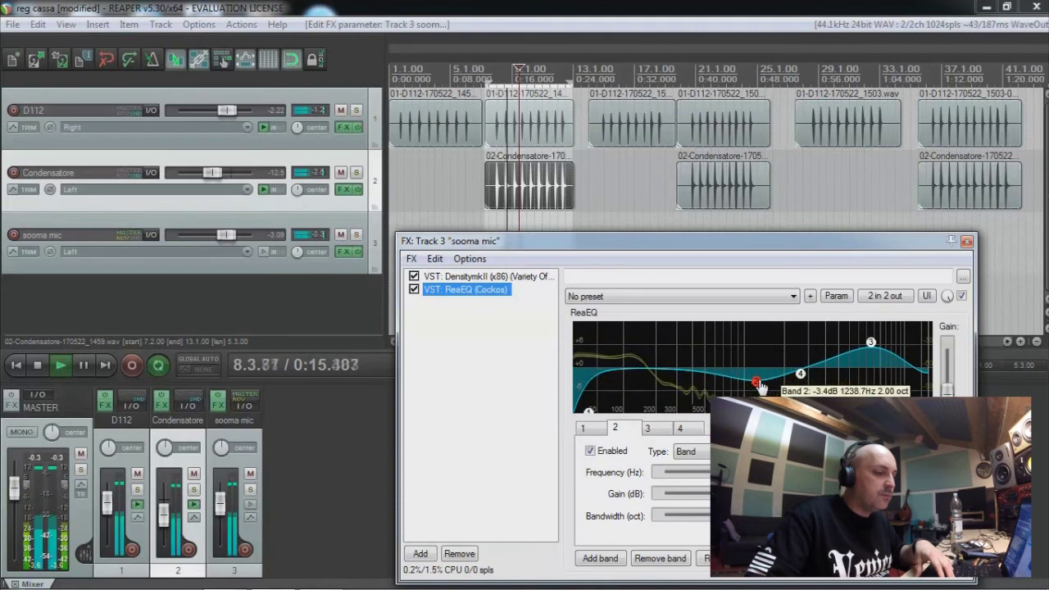
mouse_move(759, 383)
mouse_down()
mouse_move(752, 354)
mouse_move(766, 332)
mouse_move(786, 333)
mouse_move(734, 328)
mouse_move(747, 386)
mouse_up()
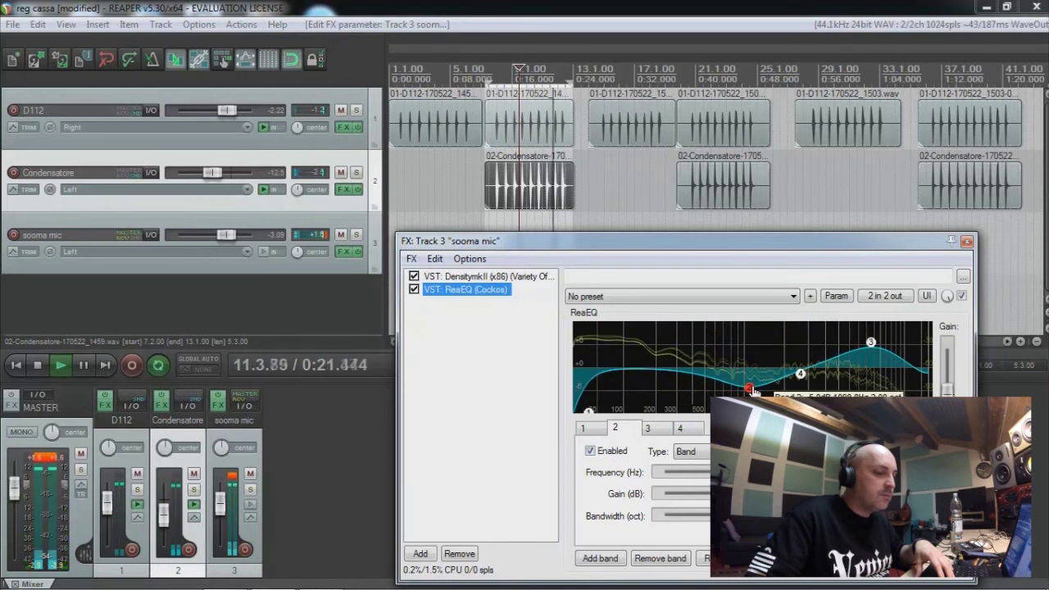
click(511, 212)
key(space)
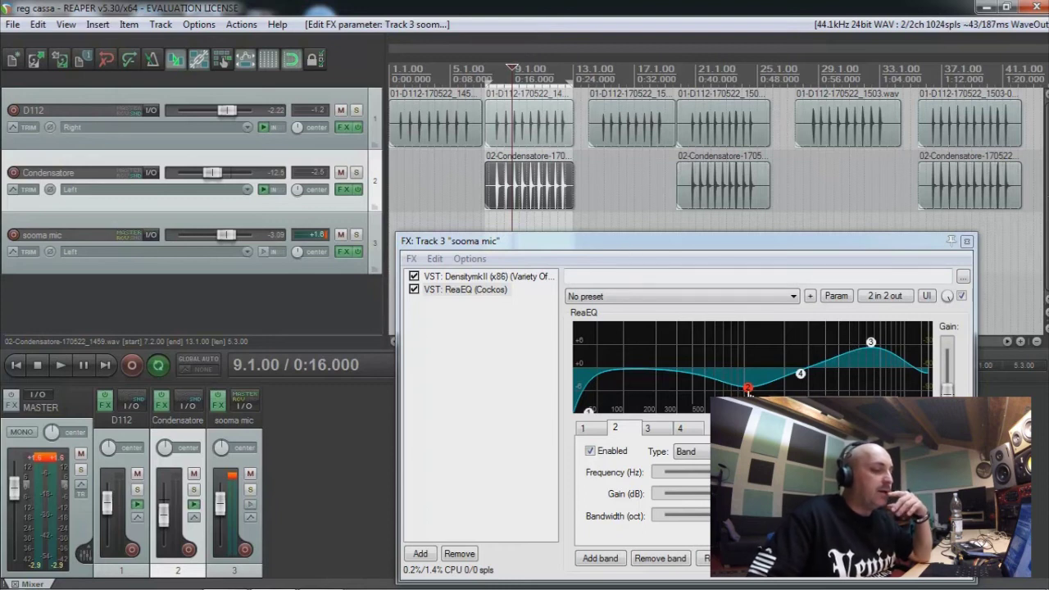
- Replay from 9.3.00, boost ReaEQ band 2 by 8.6 dB near 377 Hz to hear it, and turn it into a slight cut there
click(519, 208)
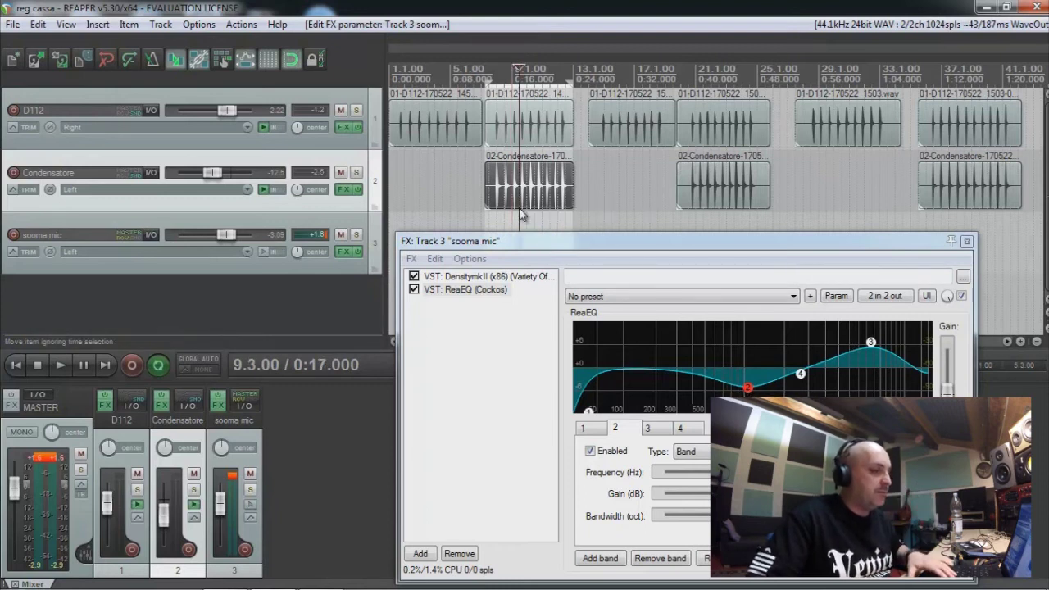
key(space)
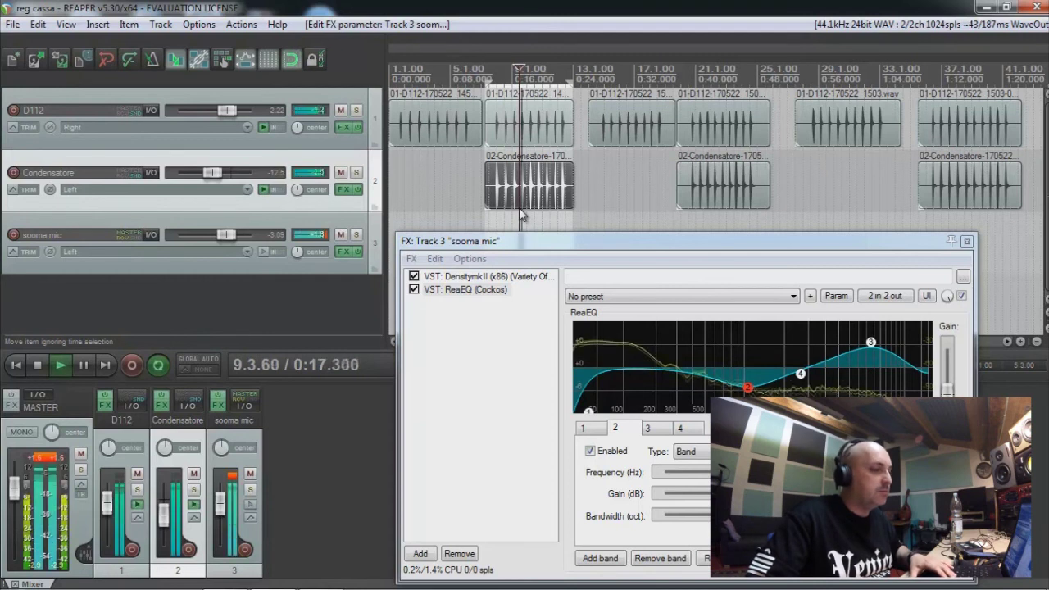
drag(747, 387, 692, 342)
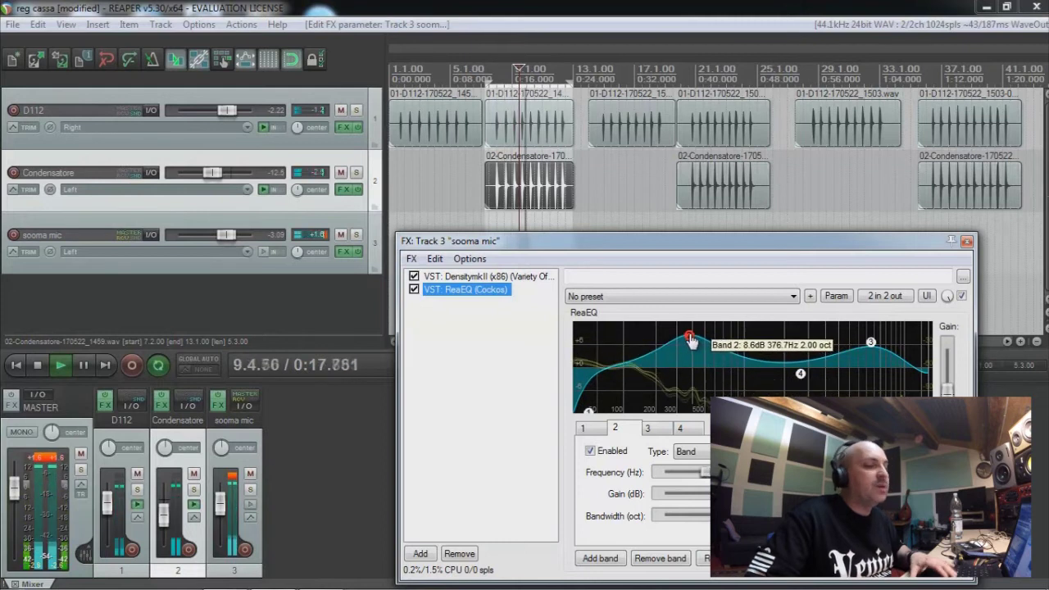
drag(691, 340, 691, 383)
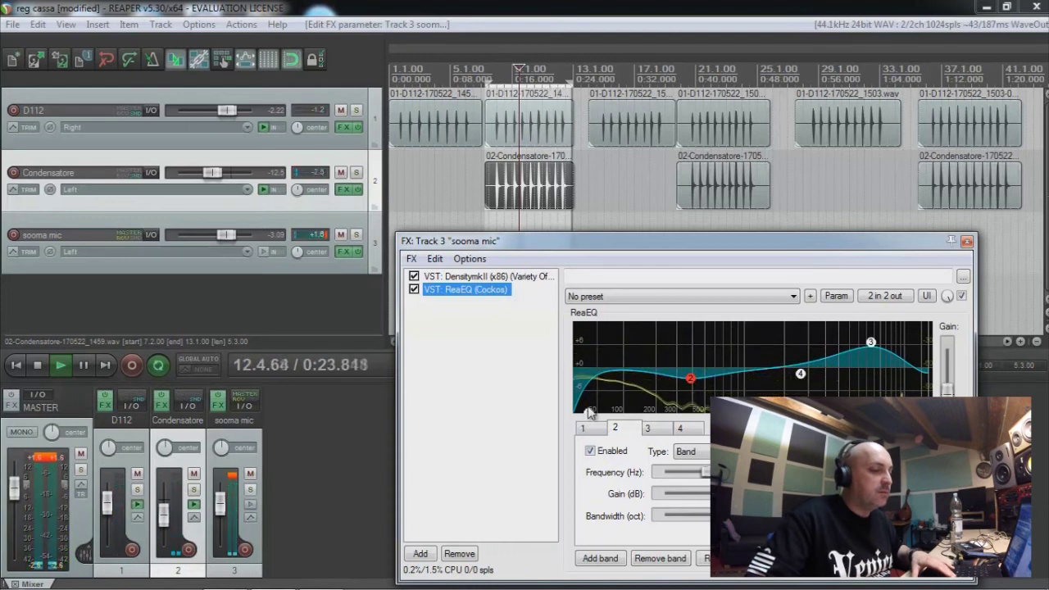
- Move the sooma mic's low shelf to about 21 Hz, bring its gain back to about 0 dB, stop playback and close the effects window
drag(587, 412, 574, 417)
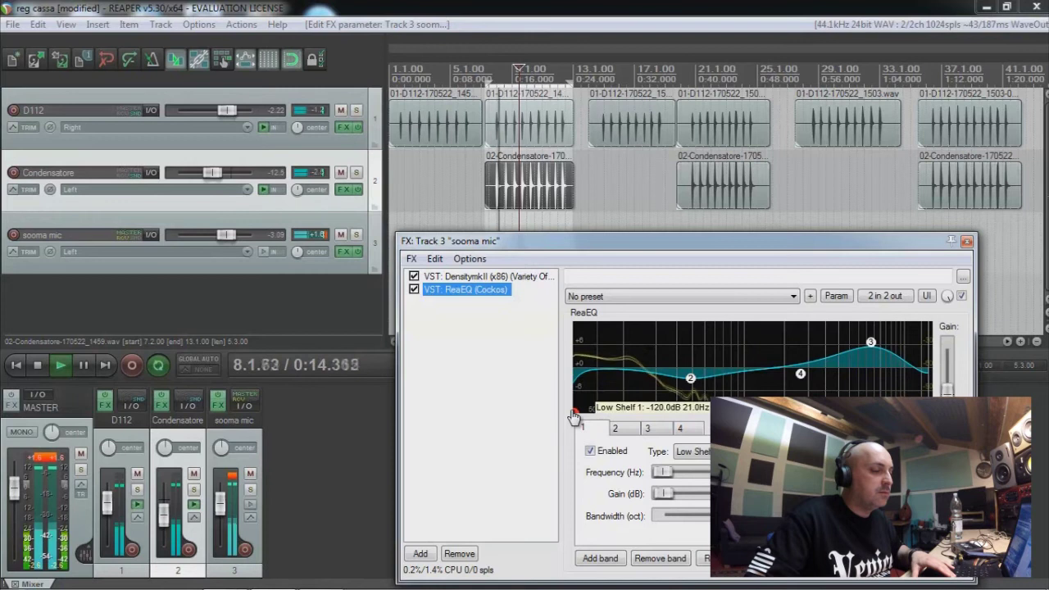
drag(573, 417, 576, 370)
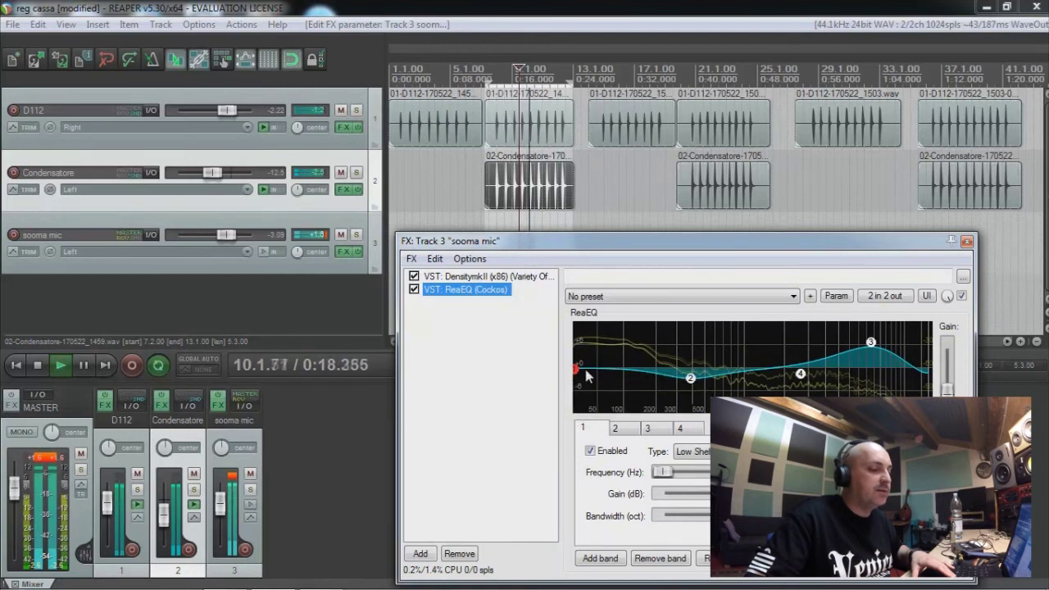
mouse_move(691, 382)
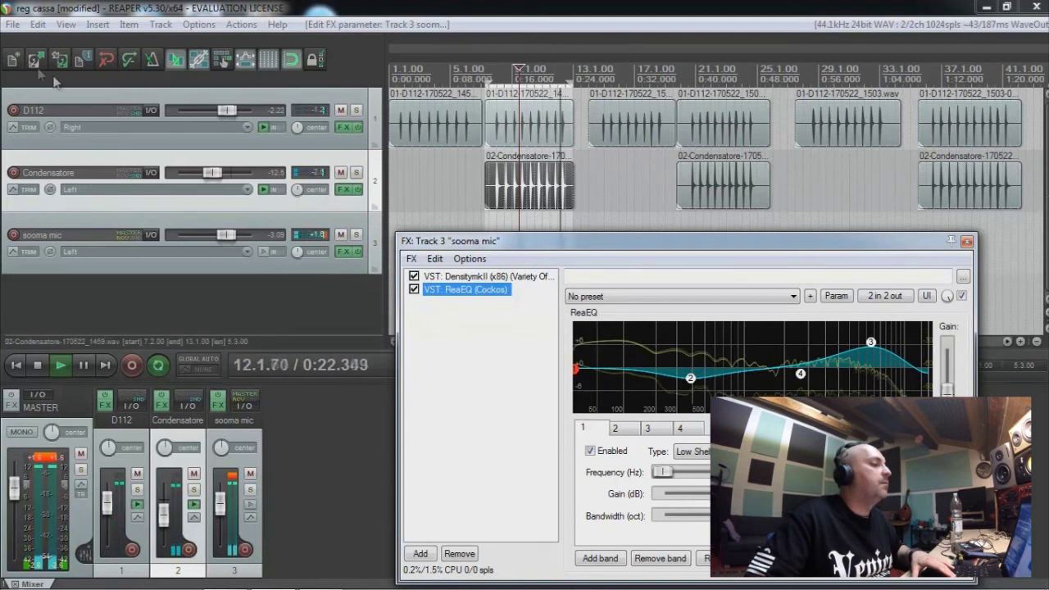
click(531, 205)
key(space)
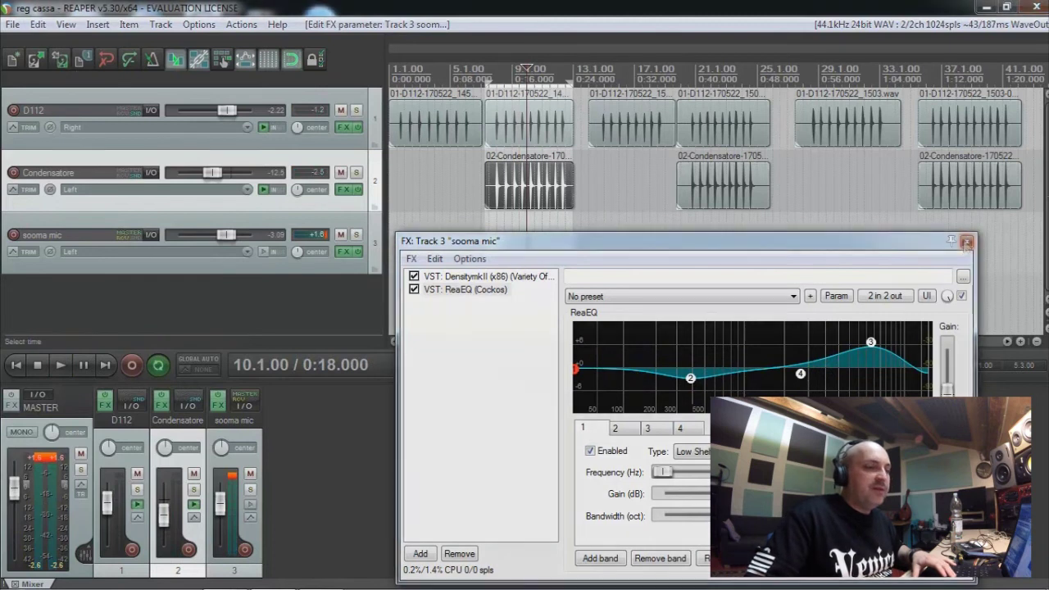
click(965, 243)
- Shift the 1459 Condensatore take slightly earlier so its kick near 8.3.44 starts with the D112's, and play back the alignment
scroll(508, 211, up, 10)
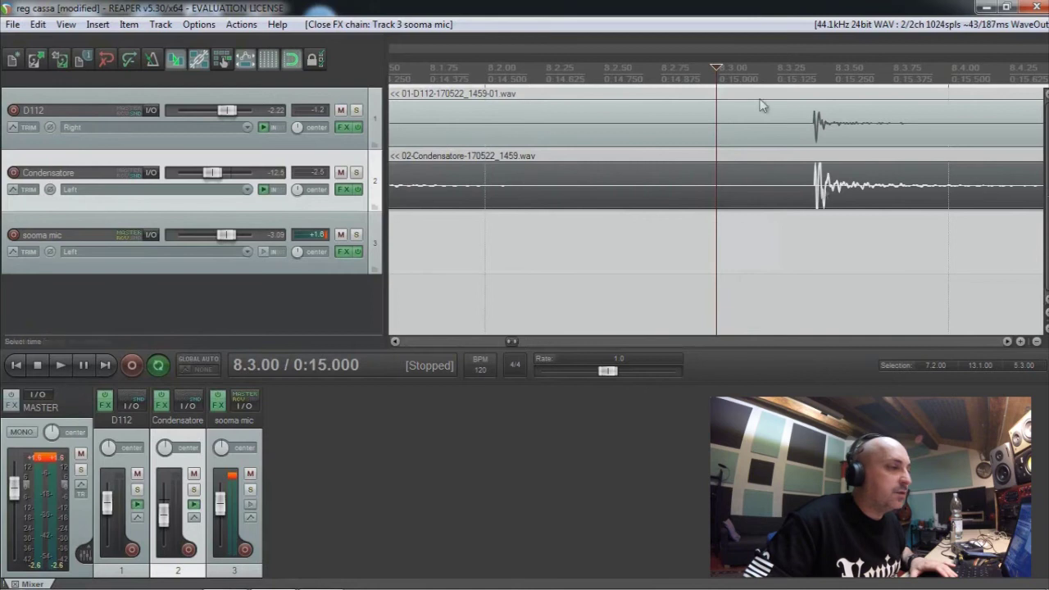
click(816, 181)
scroll(807, 180, up, 8)
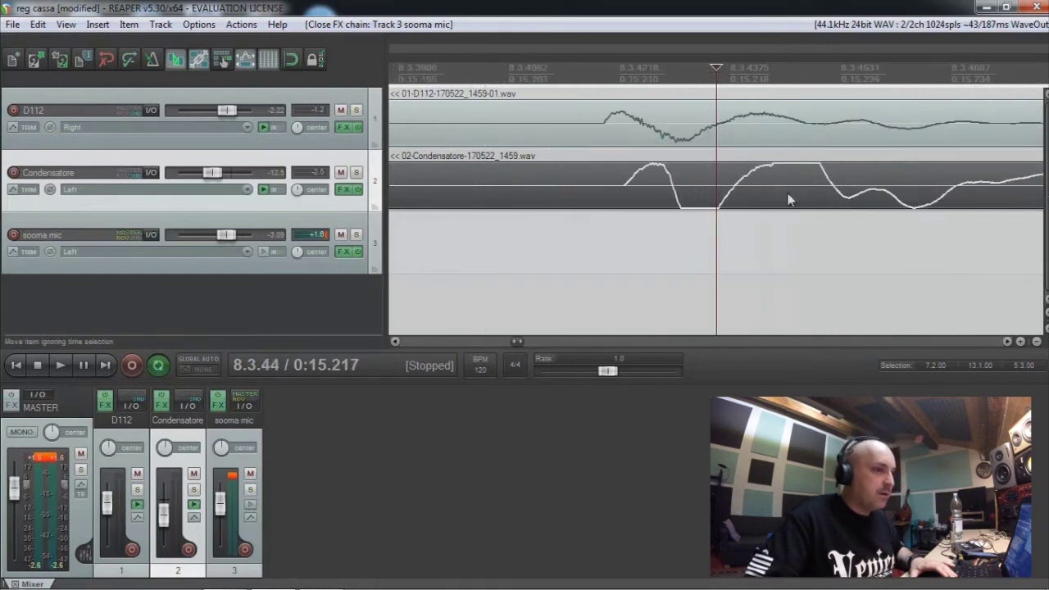
drag(783, 202, 764, 199)
key(space)
scroll(764, 190, down, 10)
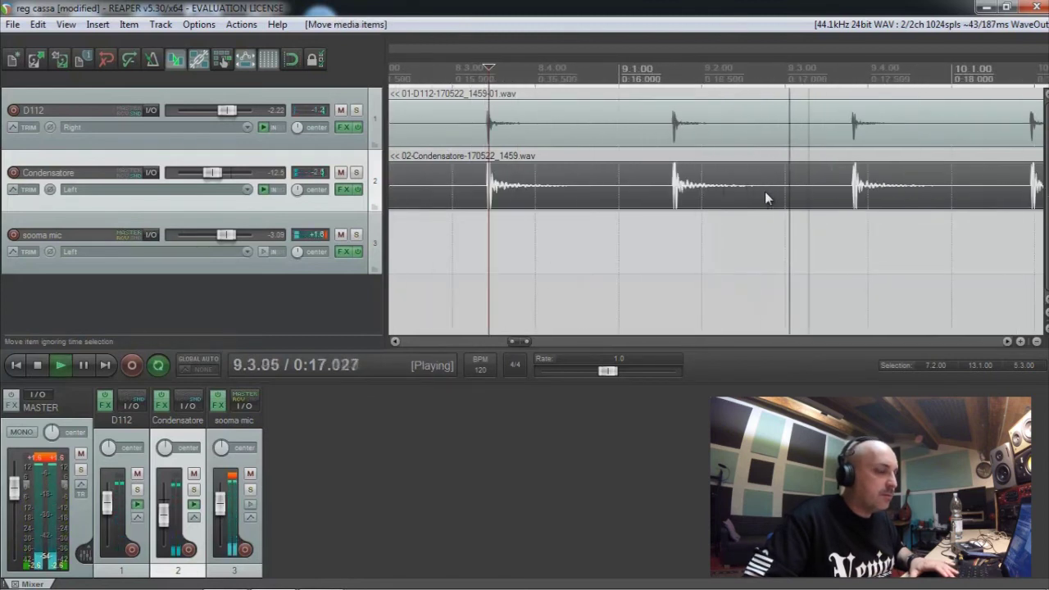
scroll(764, 191, down, 3)
scroll(763, 193, up, 10)
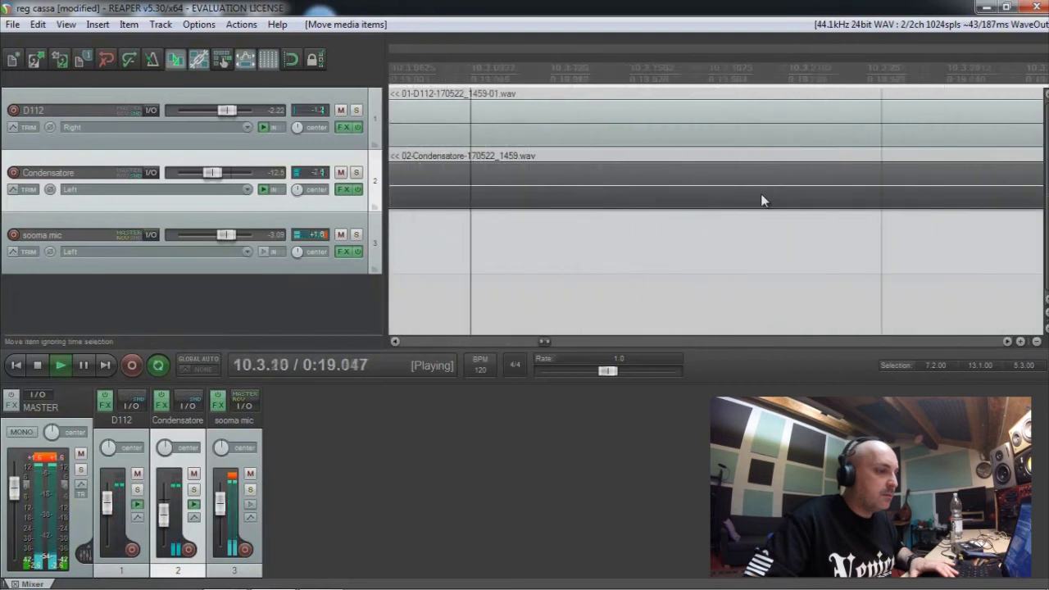
key(space)
scroll(761, 202, up, 3)
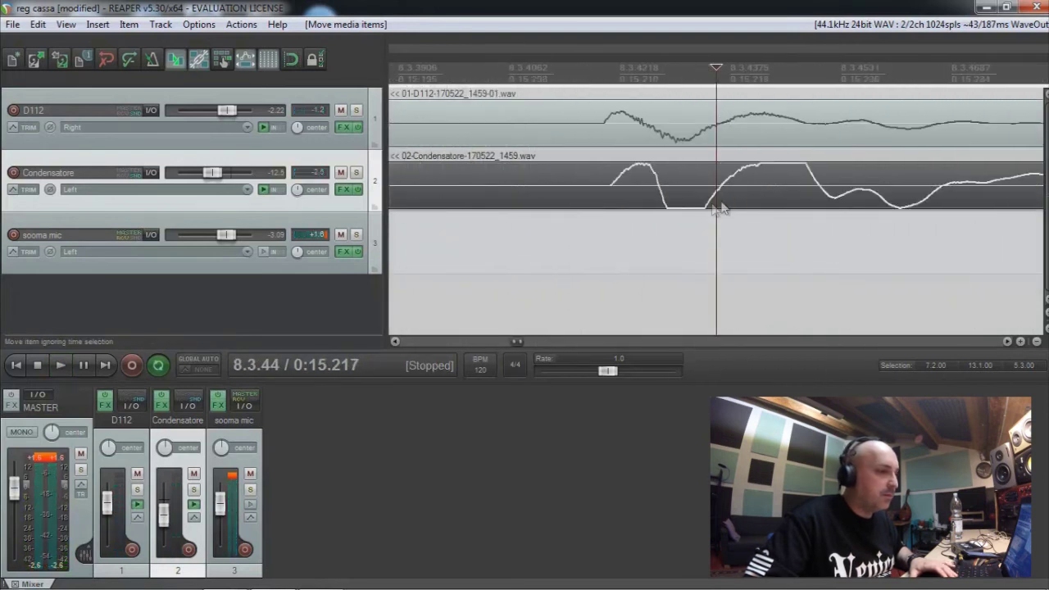
- Undo the Condensatore take's shift and replay from 8.3.44 to compare the sound
key(ctrl+z)
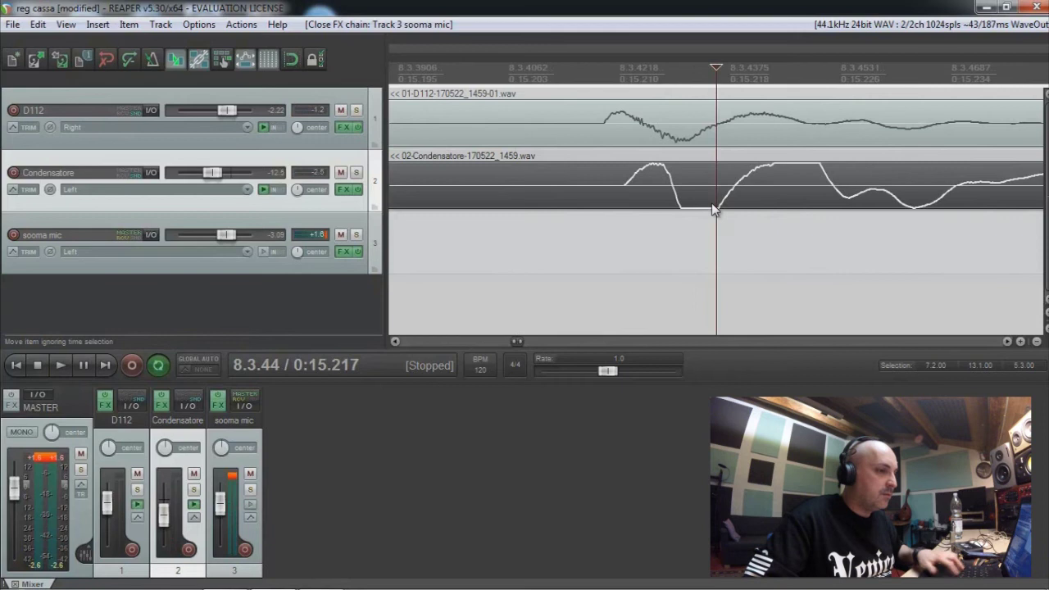
key(space)
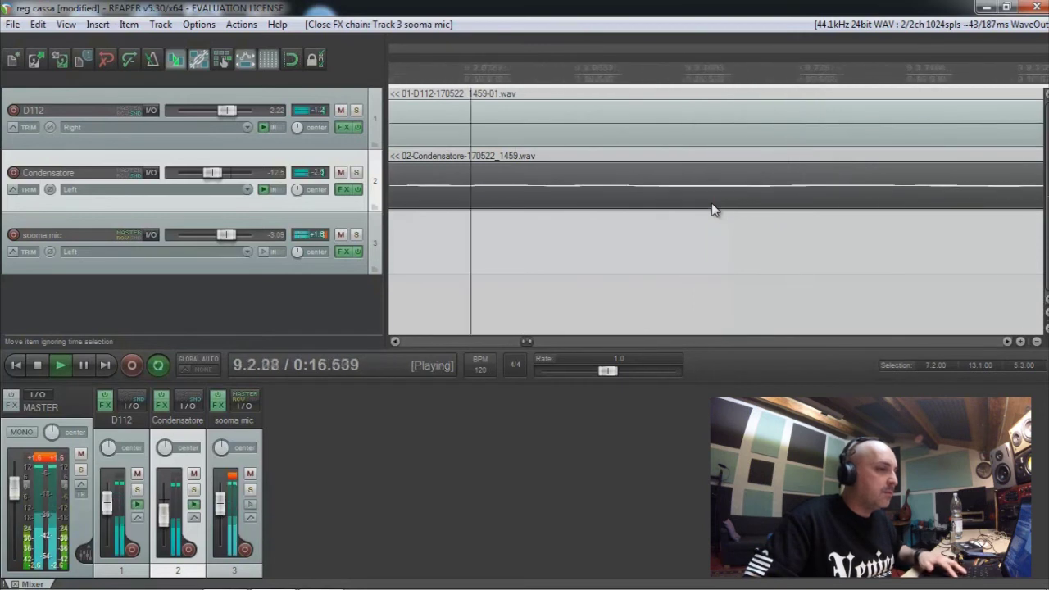
scroll(713, 209, down, 4)
key(space)
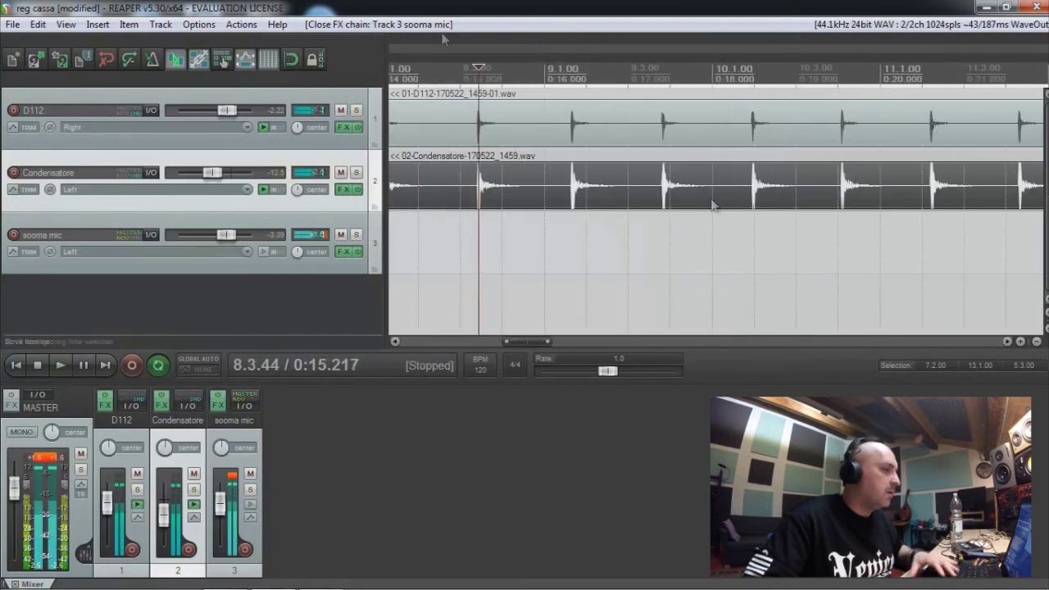
- Move the 1459 Condensatore take slightly earlier to align its kick attack near 8.1.15 with the D112 waveform
scroll(521, 178, down, 4)
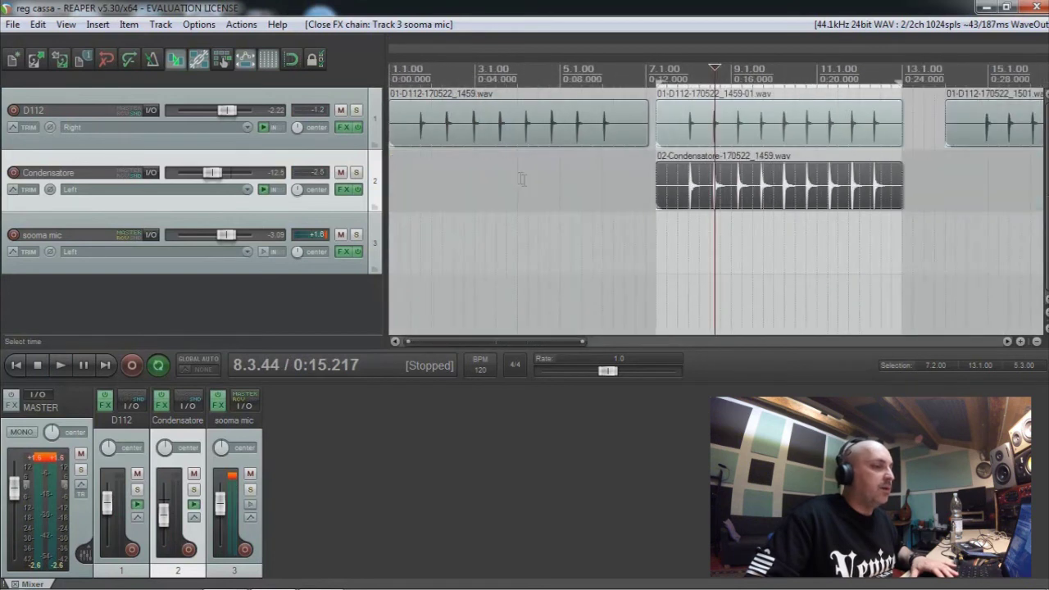
click(686, 190)
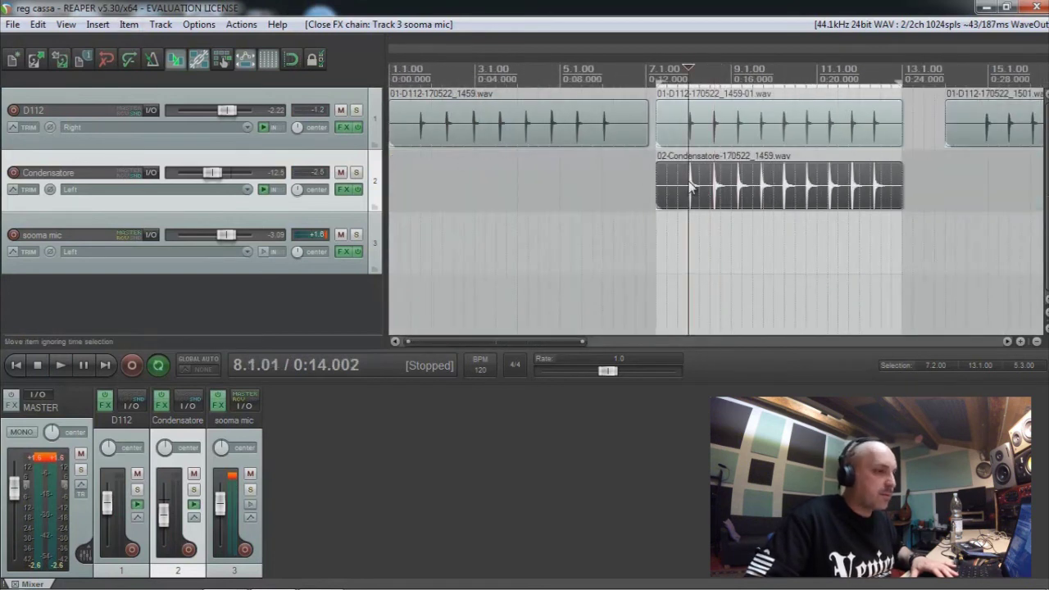
scroll(683, 194, up, 10)
scroll(811, 201, up, 8)
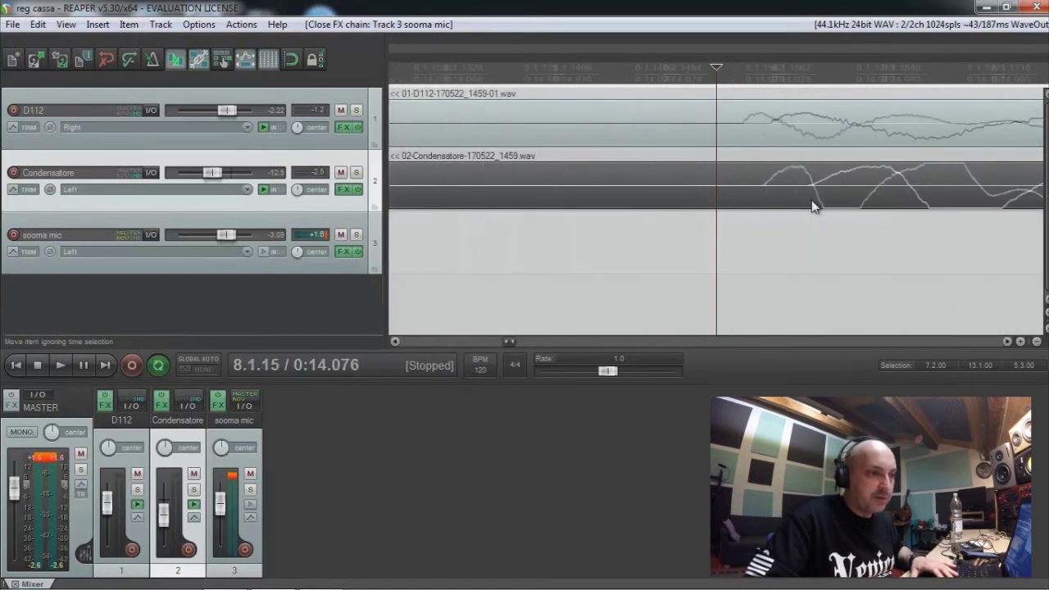
drag(898, 198, 696, 187)
scroll(846, 205, down, 5)
scroll(845, 205, down, 5)
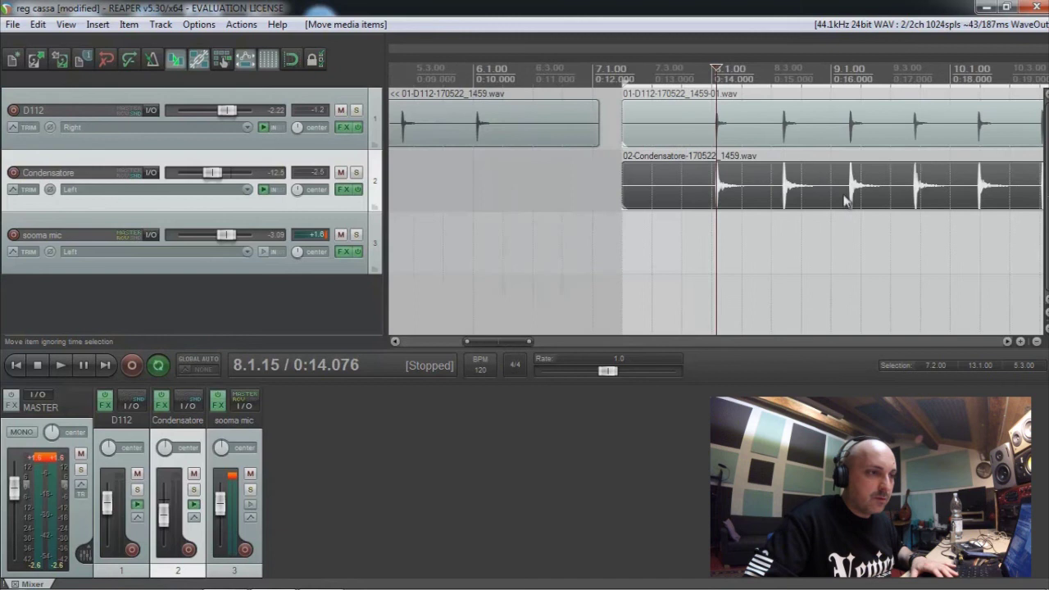
- Fine-tune the Condensatore take's position against the D112 waveform at the kick near 9.1.68
click(847, 200)
scroll(846, 207, up, 5)
scroll(844, 205, down, 2)
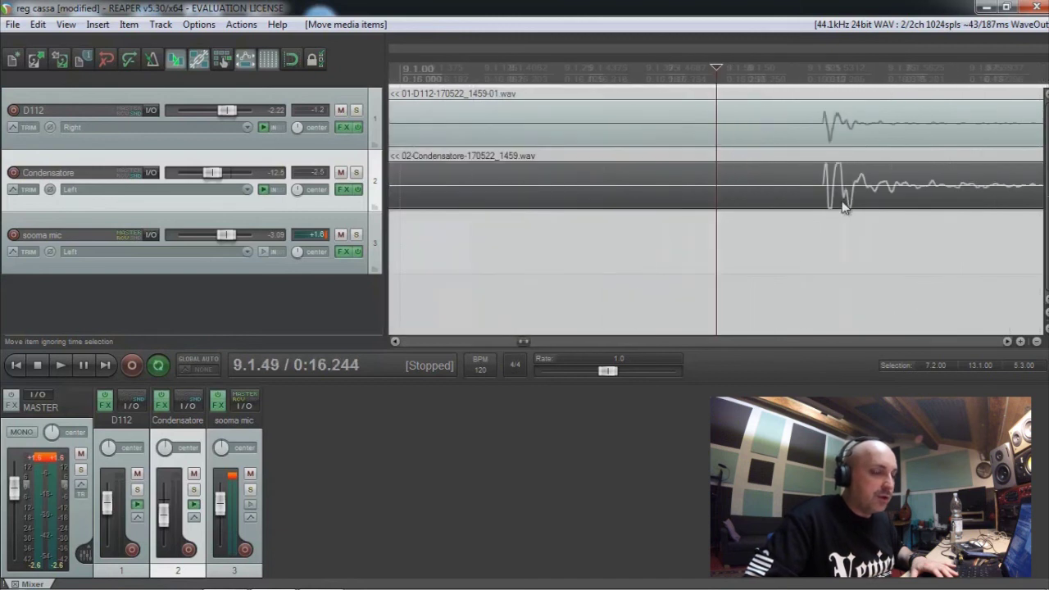
click(837, 197)
scroll(837, 196, up, 6)
drag(836, 196, 808, 194)
scroll(808, 194, down, 3)
scroll(808, 188, down, 5)
- Examine how the D112 and Condensatore waveforms line up at the kick near 10.1.97
click(809, 187)
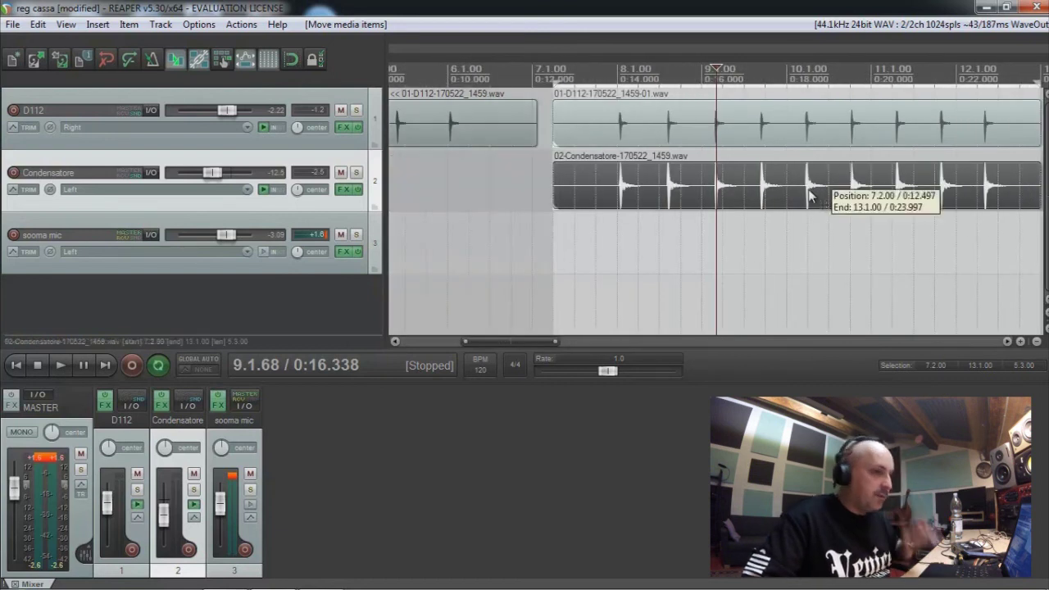
scroll(807, 191, up, 5)
scroll(807, 197, up, 5)
click(596, 187)
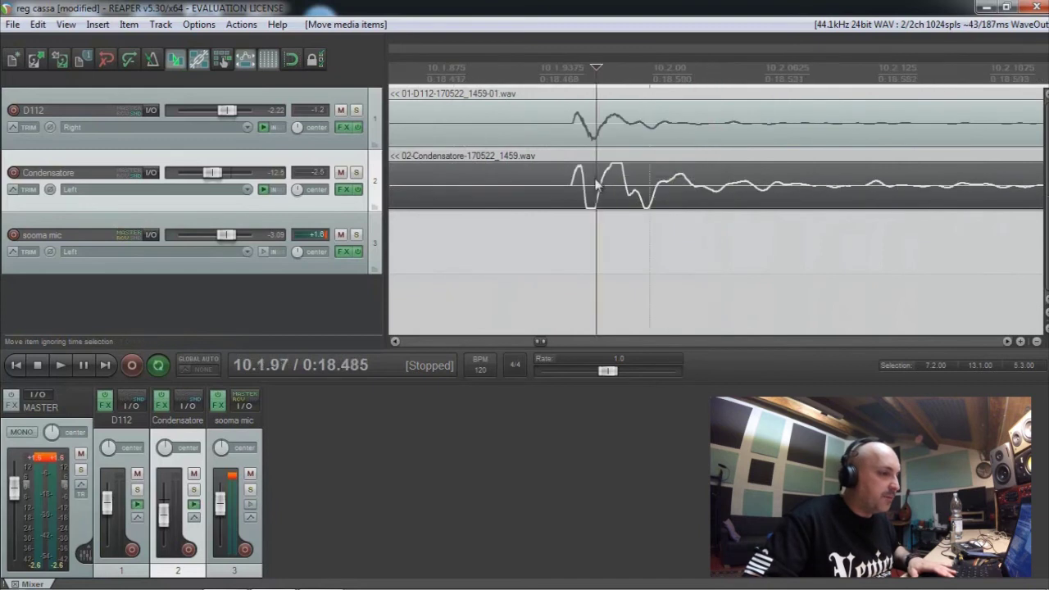
scroll(596, 185, up, 1)
click(685, 197)
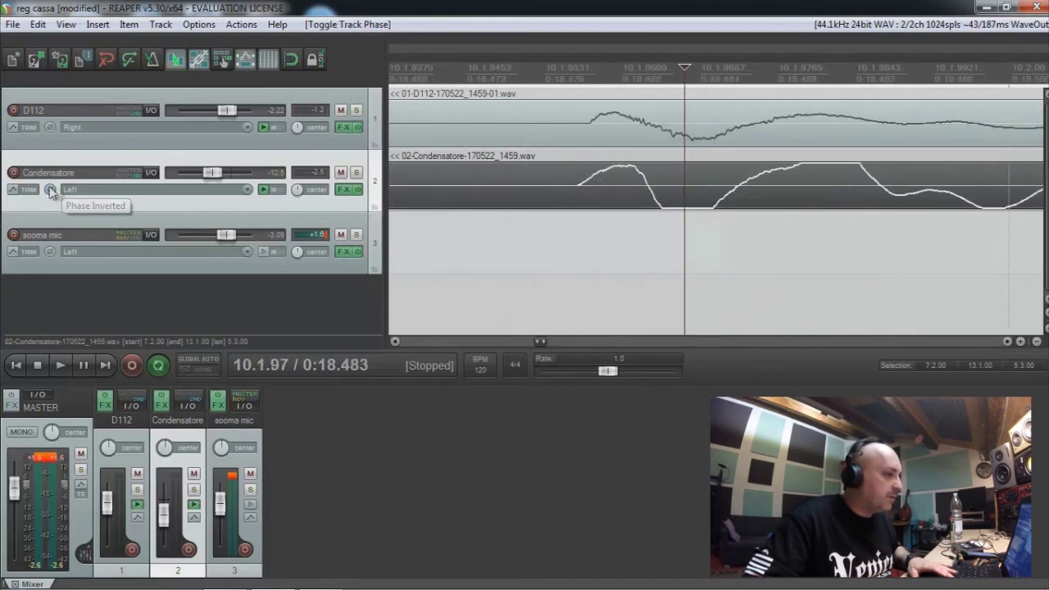
- Play from 7.3.70 and switch the Condensatore track's phase between normal and inverted to compare, leaving it normal
scroll(565, 234, down, 8)
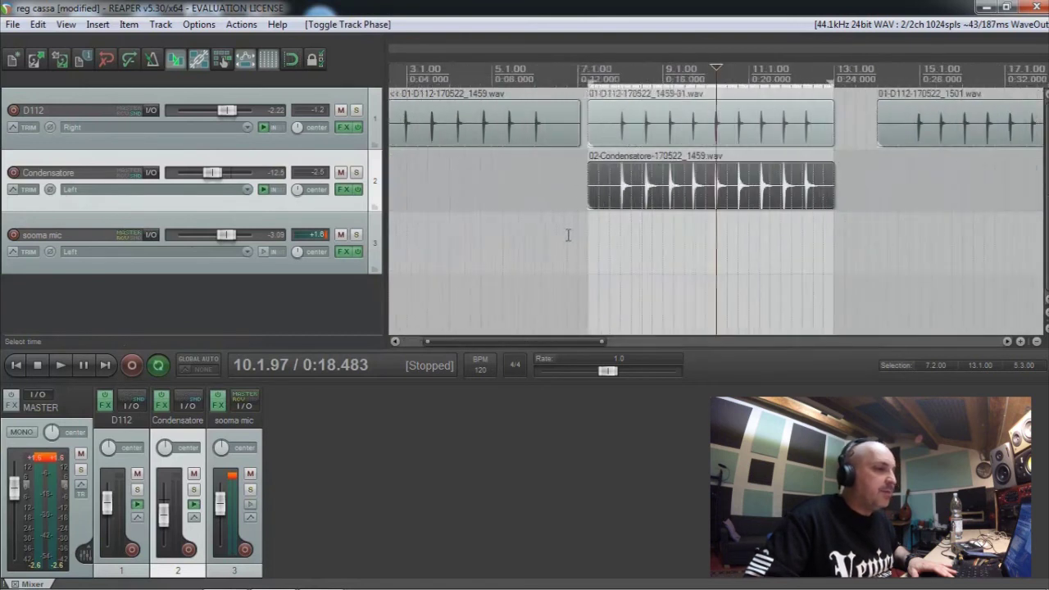
click(607, 208)
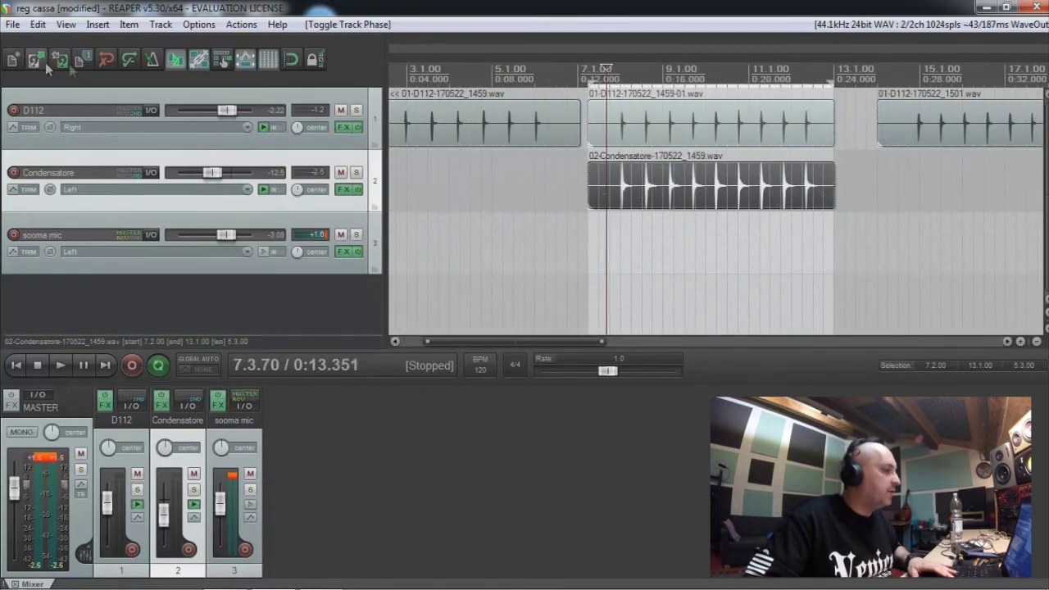
key(space)
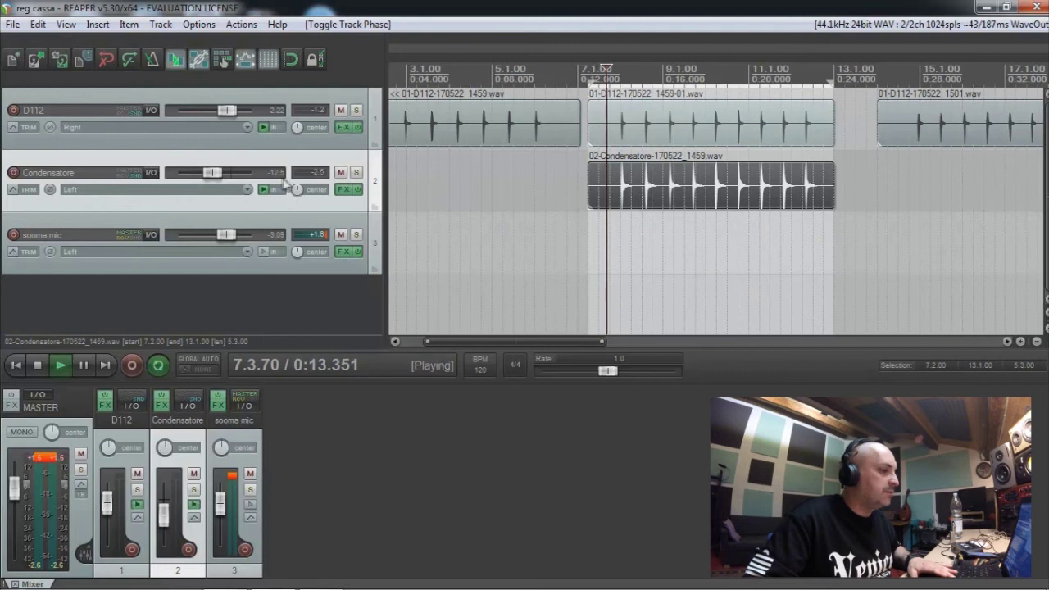
click(50, 189)
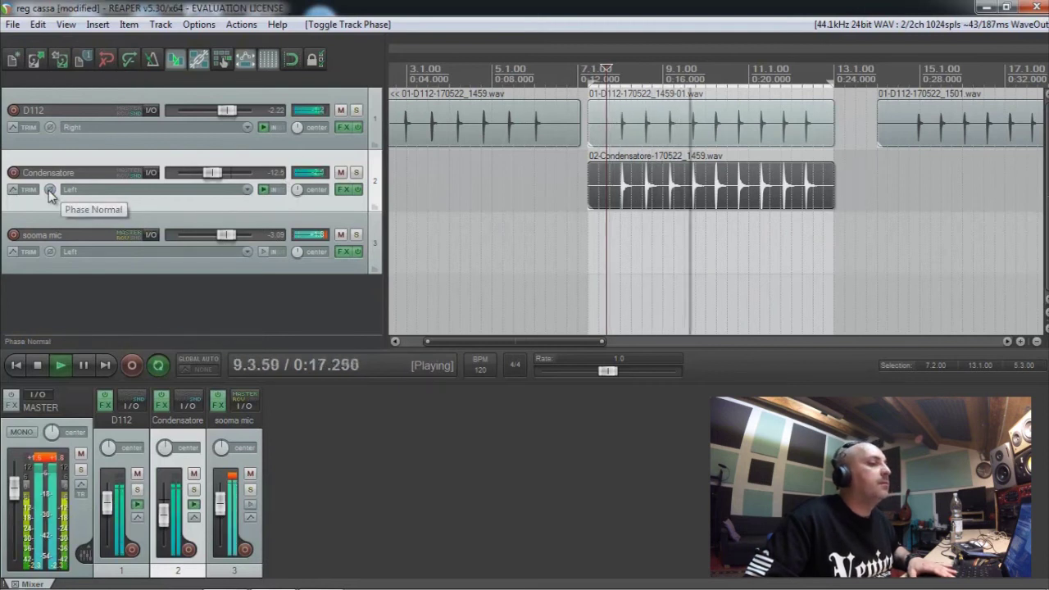
click(50, 190)
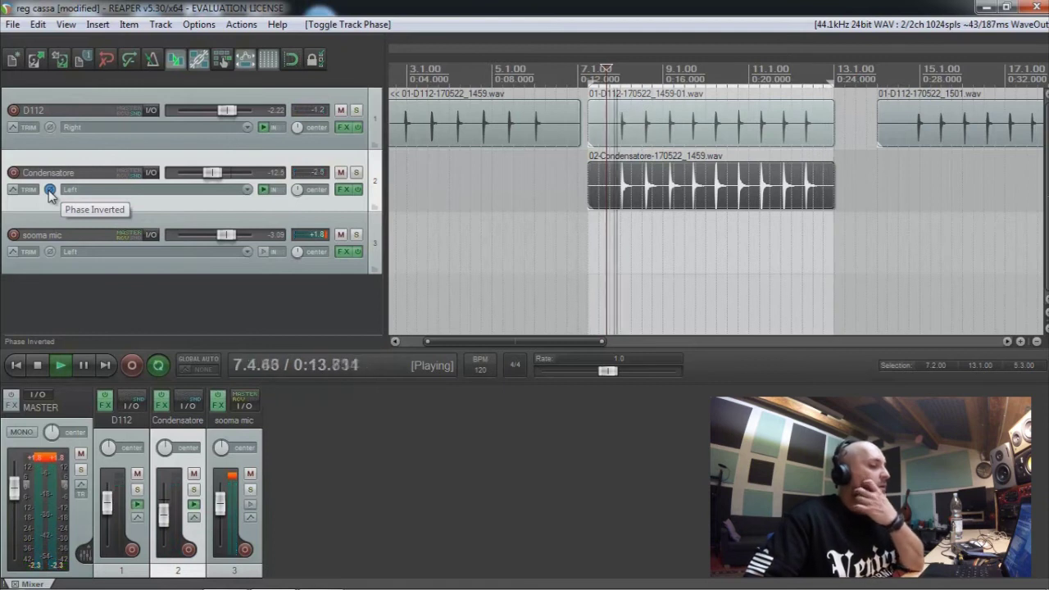
click(49, 190)
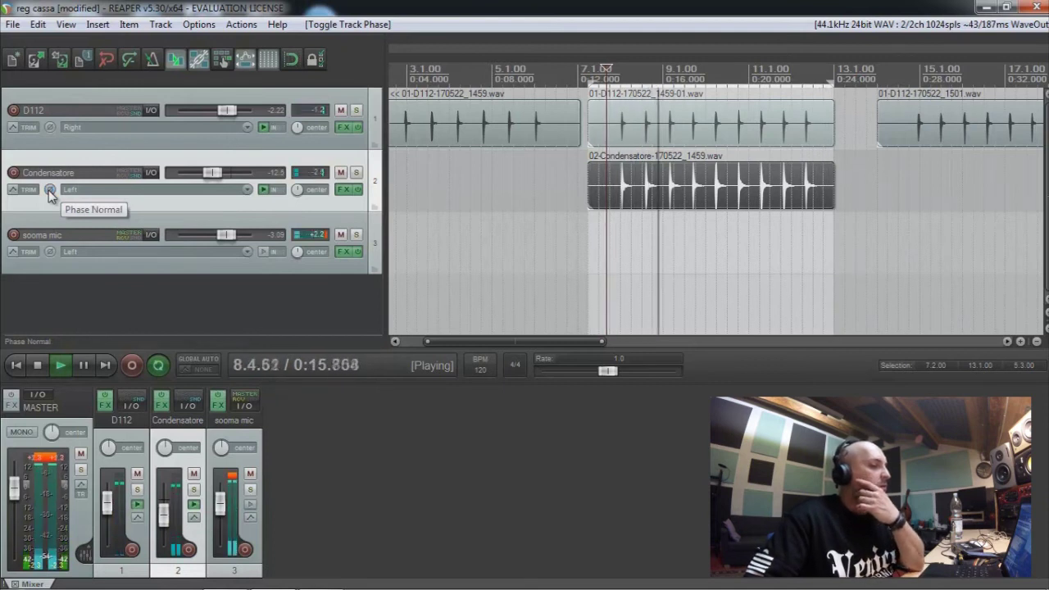
- In the sooma mic's ReaEQ, set high shelf 4 to -2.2 dB at 2572 Hz, cut band 2 about 12 dB near 200 Hz, and stop playback
click(343, 251)
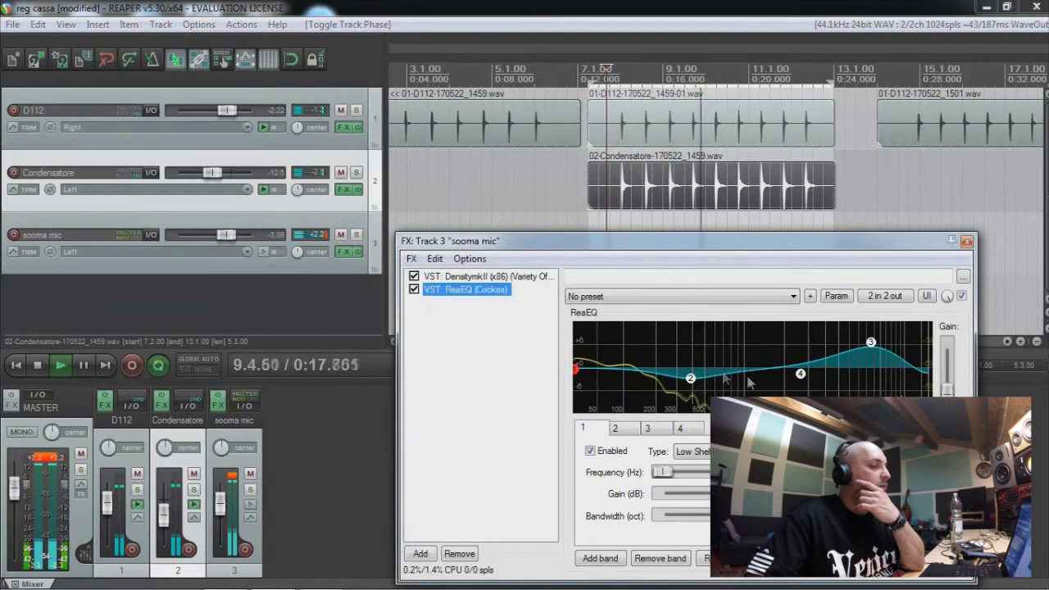
mouse_move(799, 374)
mouse_down()
mouse_move(799, 392)
mouse_move(799, 378)
mouse_up()
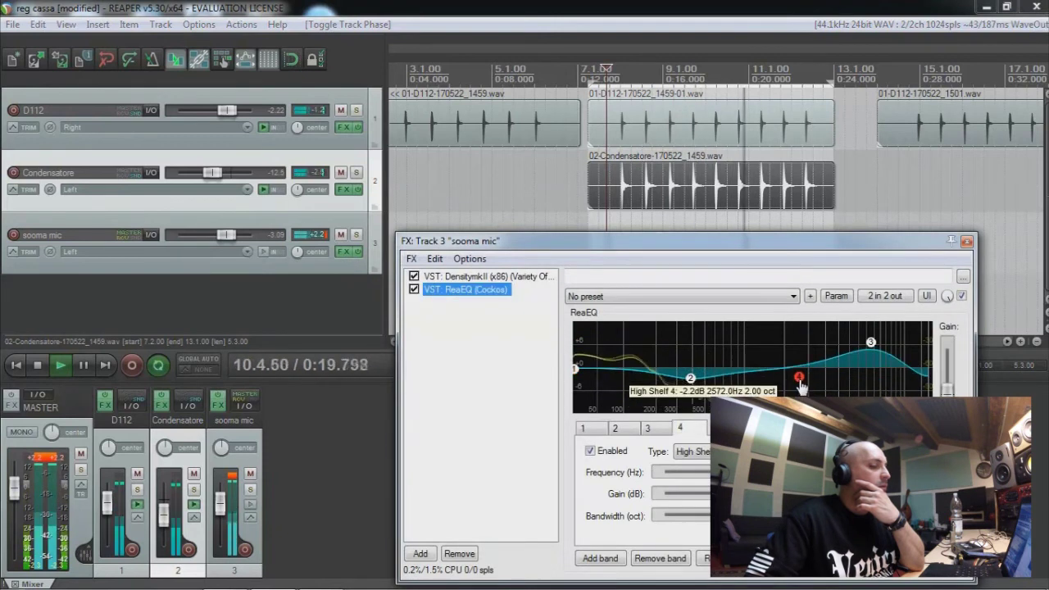
drag(690, 378, 644, 431)
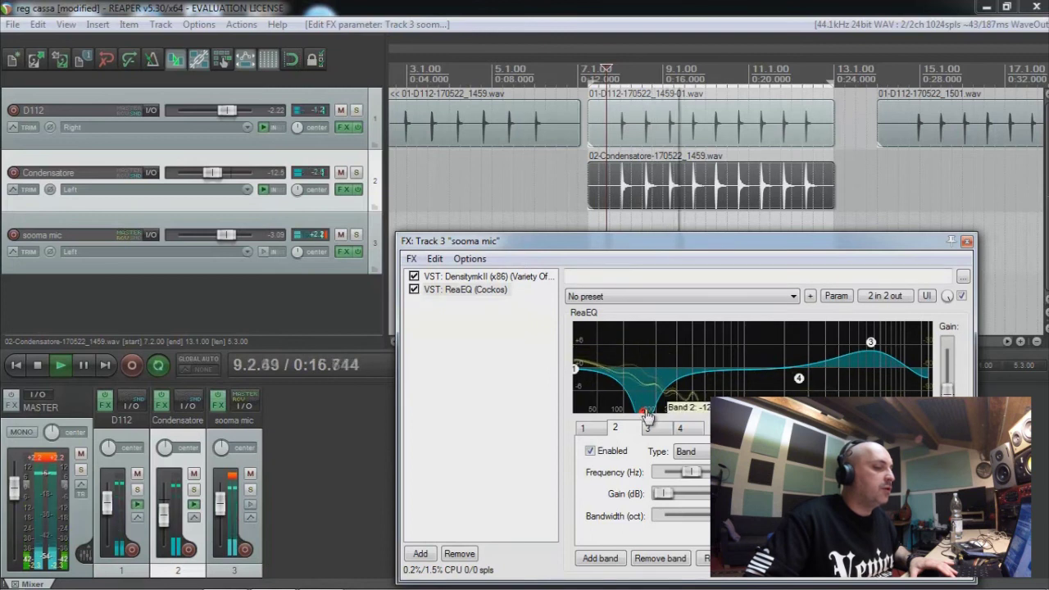
mouse_move(643, 408)
mouse_down()
mouse_move(648, 369)
mouse_move(655, 410)
mouse_up()
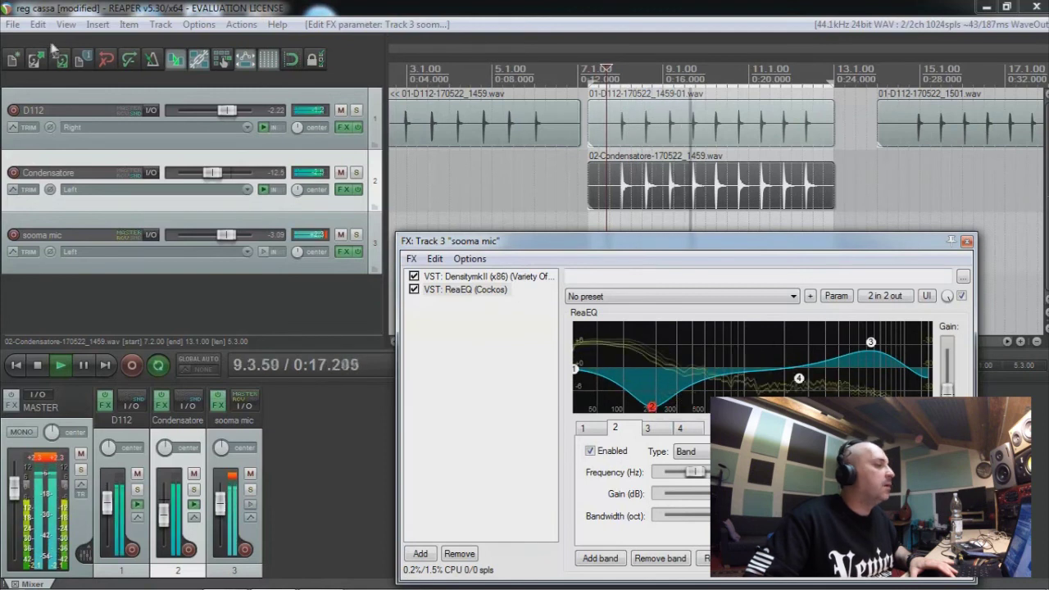
click(967, 240)
key(space)
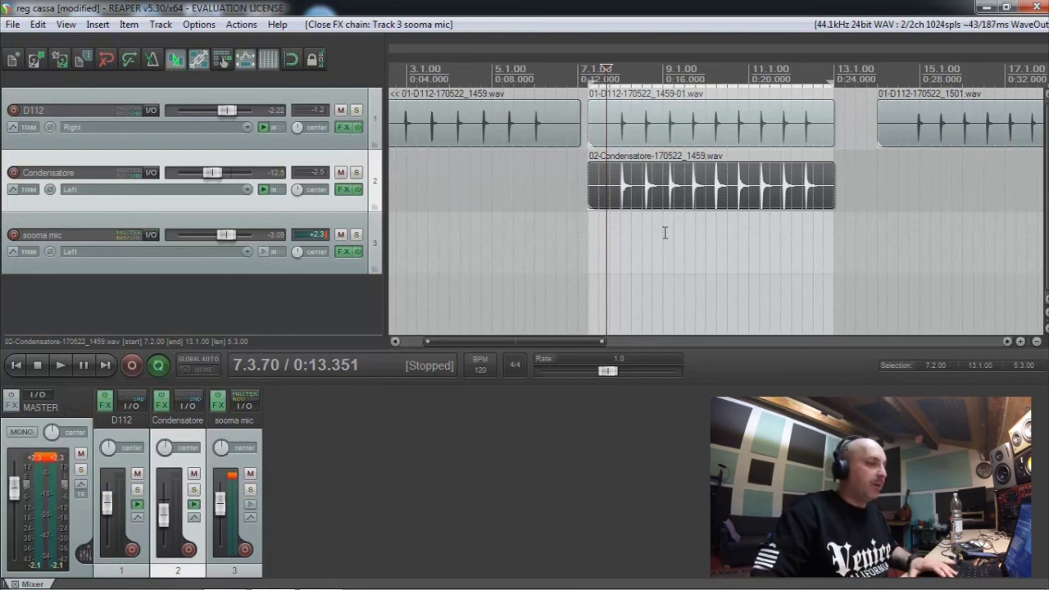
- Replay the kick takes briefly from 7.4.82 and save the project
click(651, 231)
scroll(649, 230, up, 6)
scroll(649, 229, down, 2)
click(480, 217)
key(space)
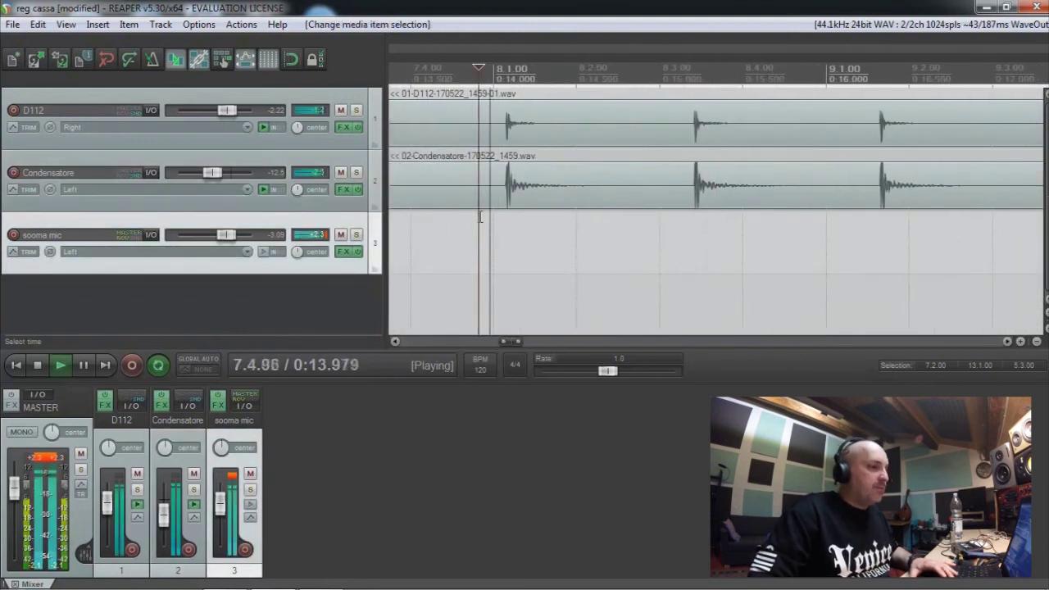
key(space)
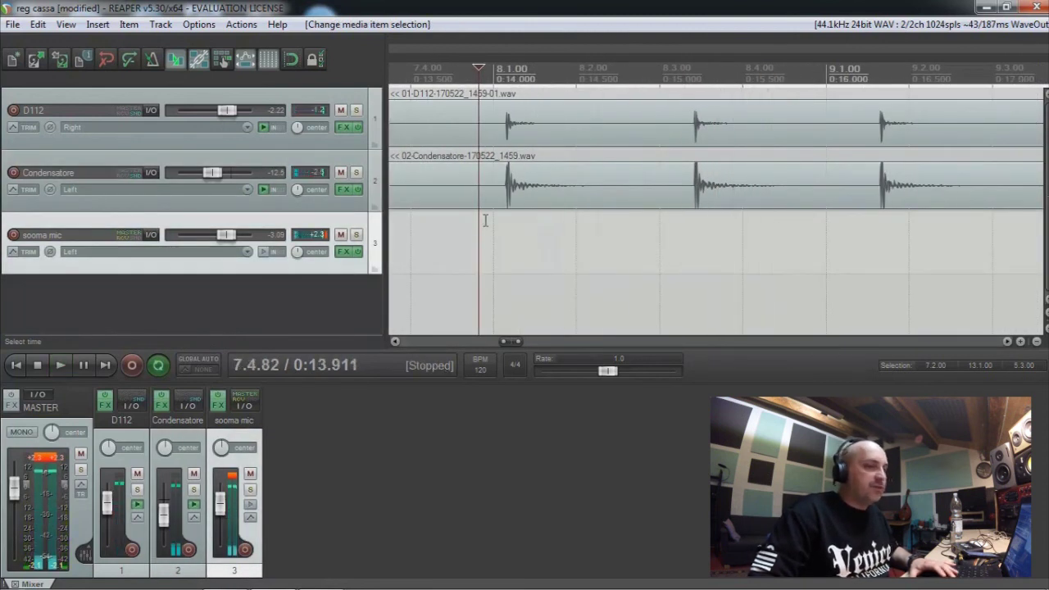
click(59, 60)
- Listen again from 7.4.82 and inspect both microphones' waveforms closely at the kick near 8.3.44
scroll(589, 259, down, 3)
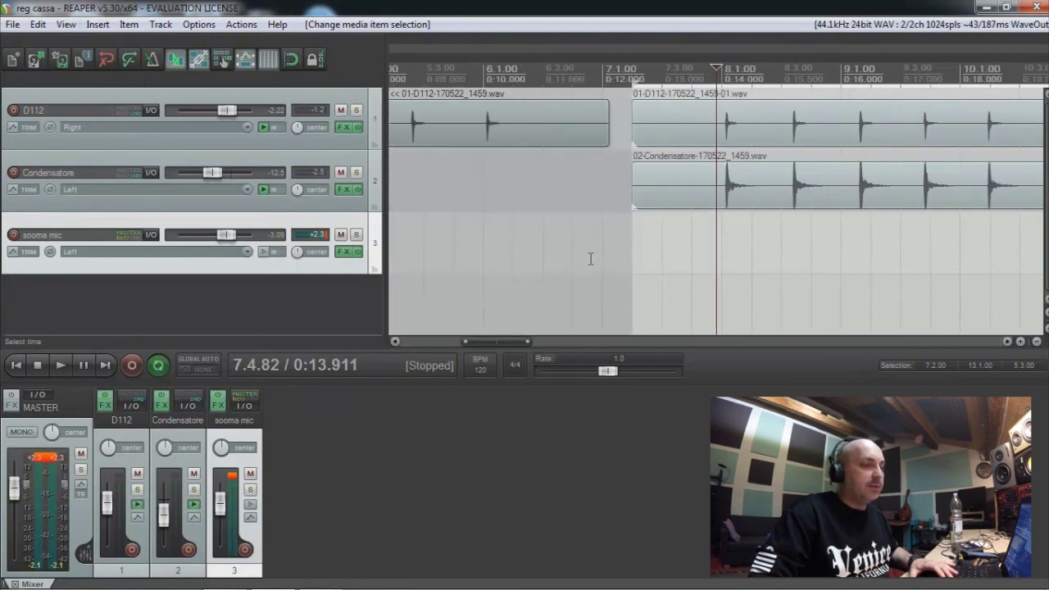
scroll(588, 257, down, 2)
scroll(585, 252, up, 7)
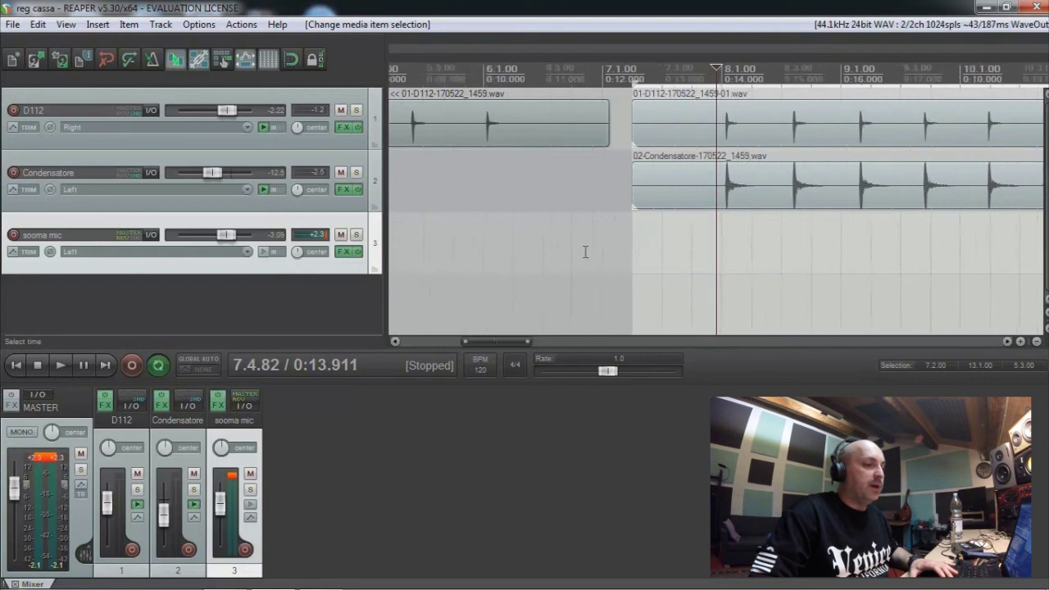
key(space)
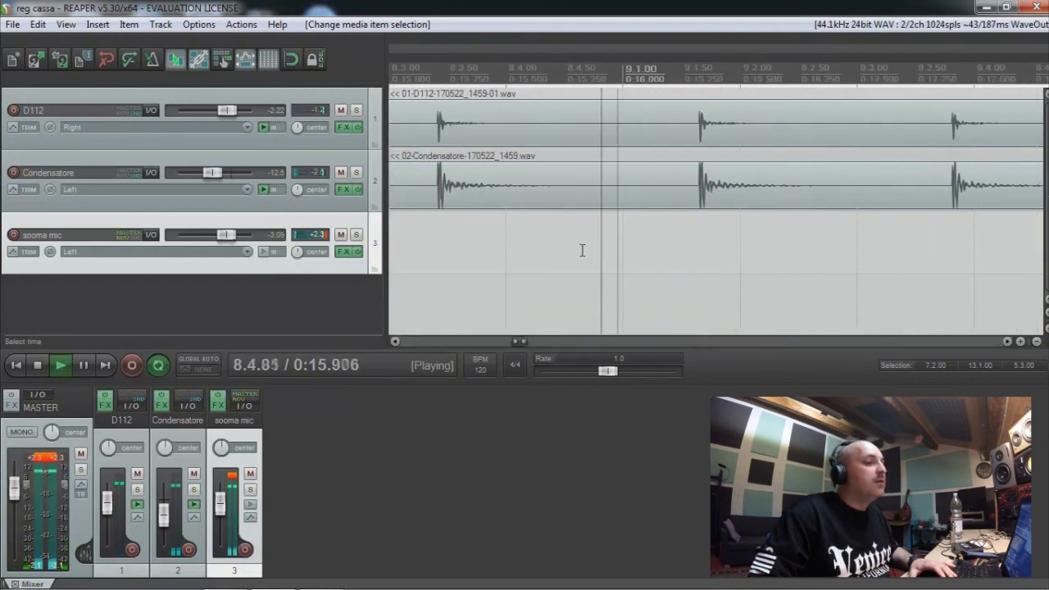
key(space)
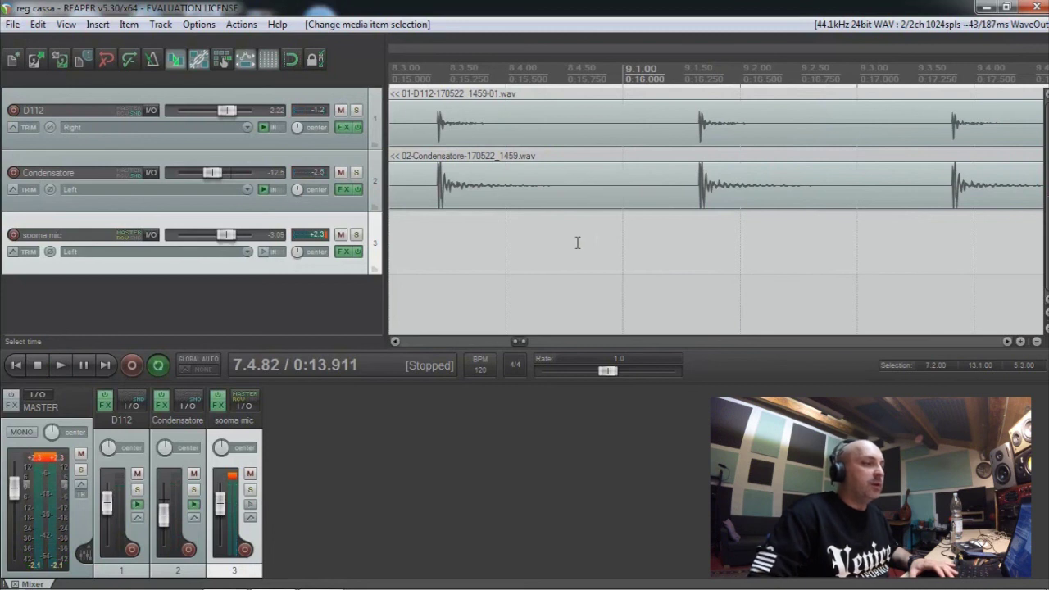
click(440, 221)
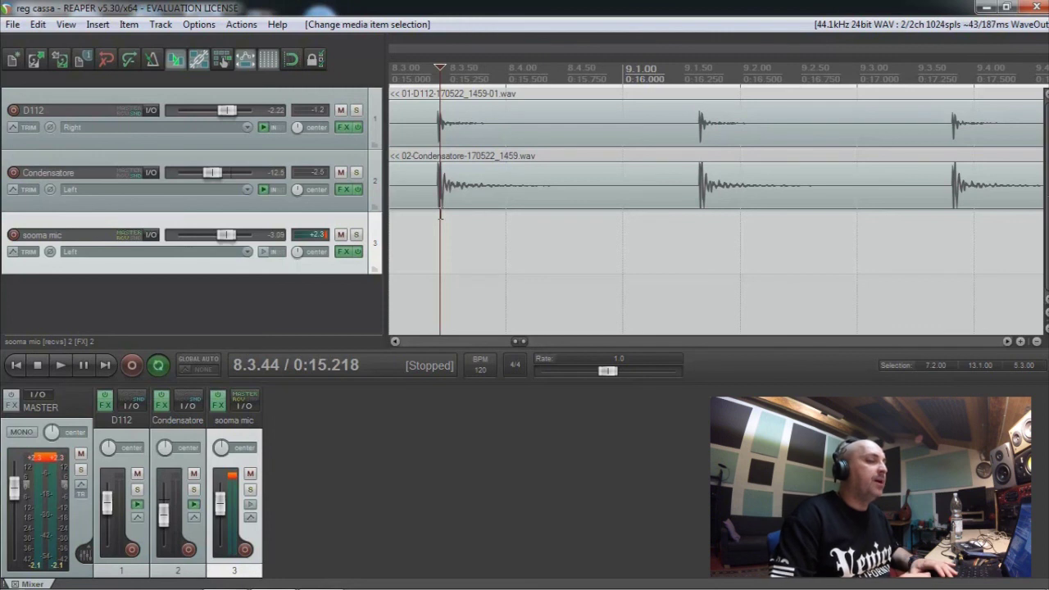
scroll(440, 213, up, 3)
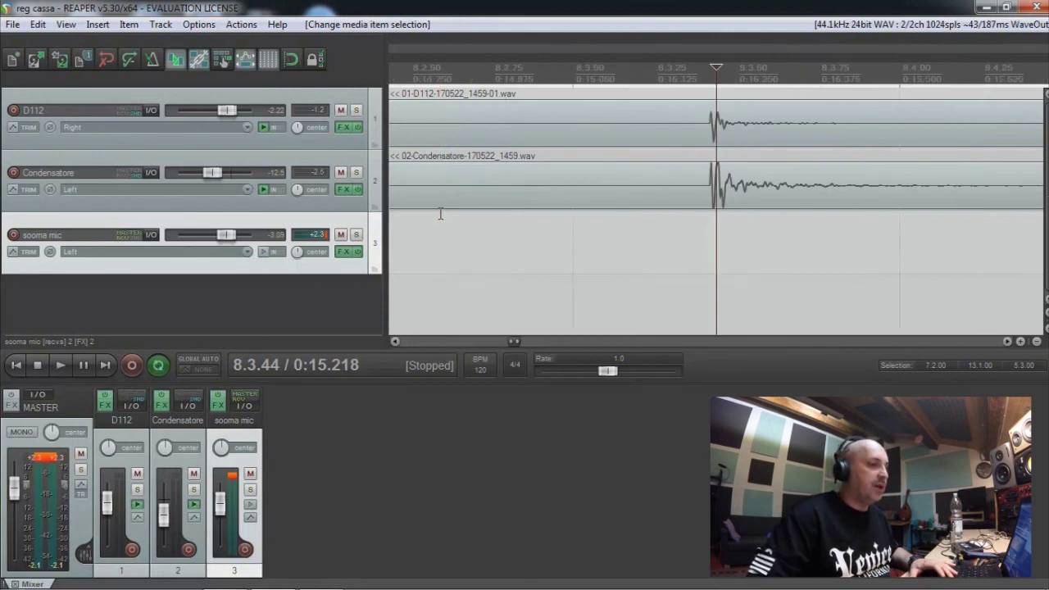
- Play the blended 1459 takes from 8.3.05 to judge the processed kick, and stop playback
click(591, 231)
key(space)
scroll(592, 230, down, 3)
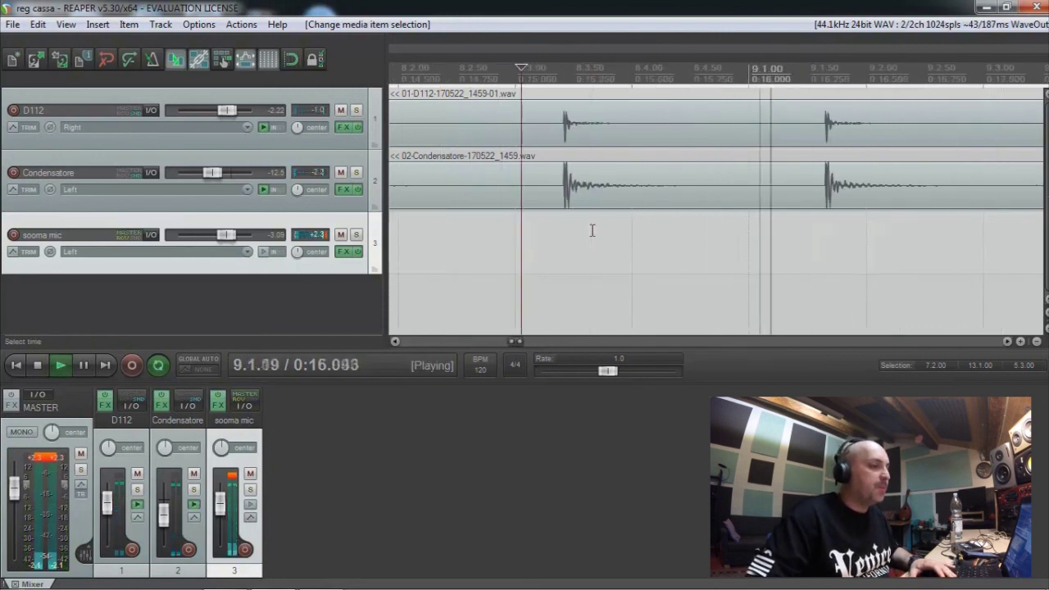
scroll(592, 230, down, 2)
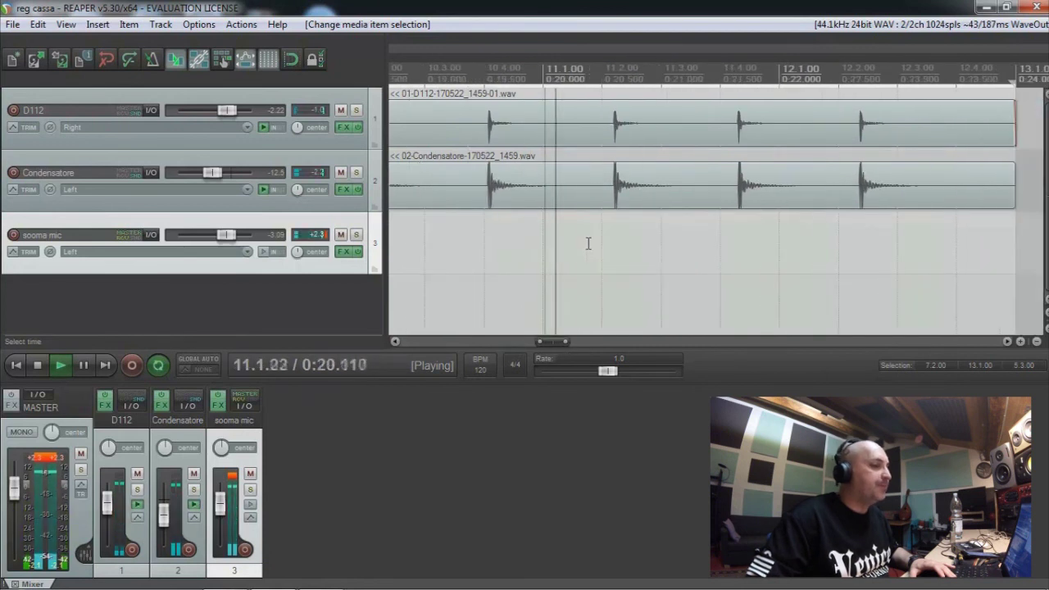
key(space)
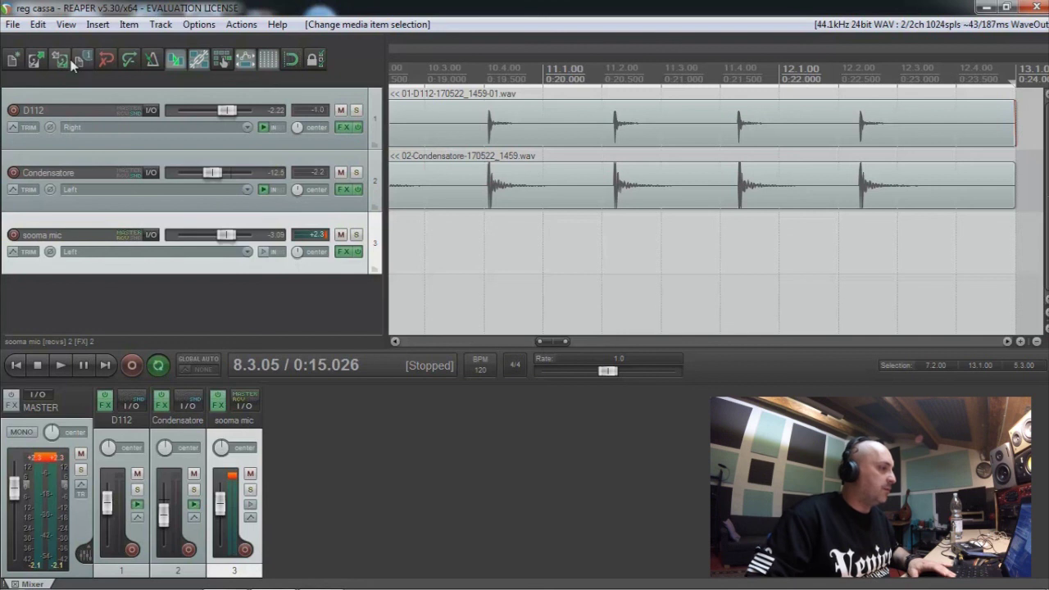
scroll(596, 215, down, 5)
scroll(595, 216, down, 2)
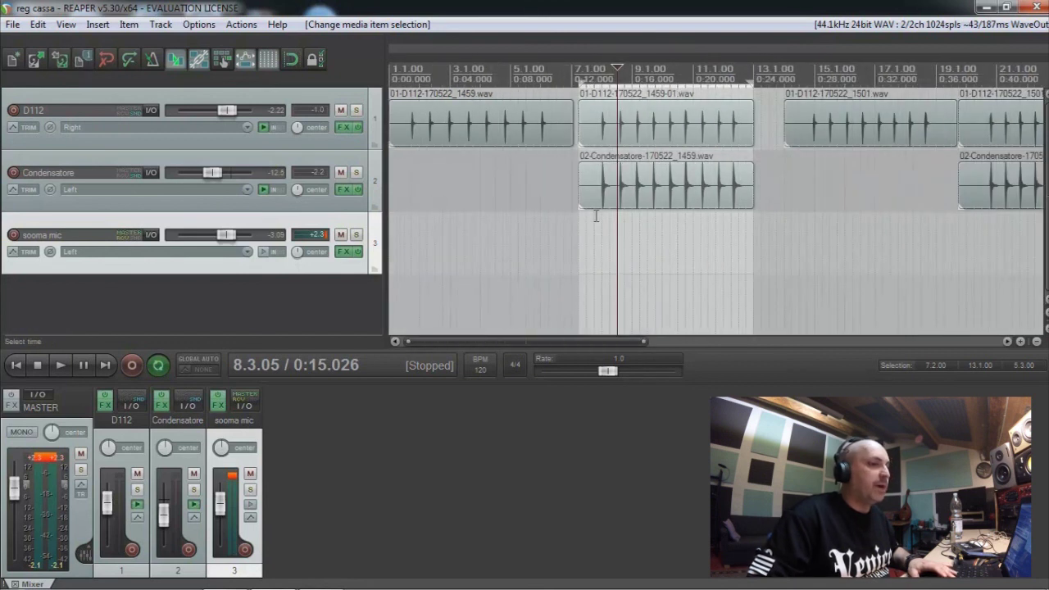
scroll(652, 229, down, 4)
scroll(652, 231, up, 6)
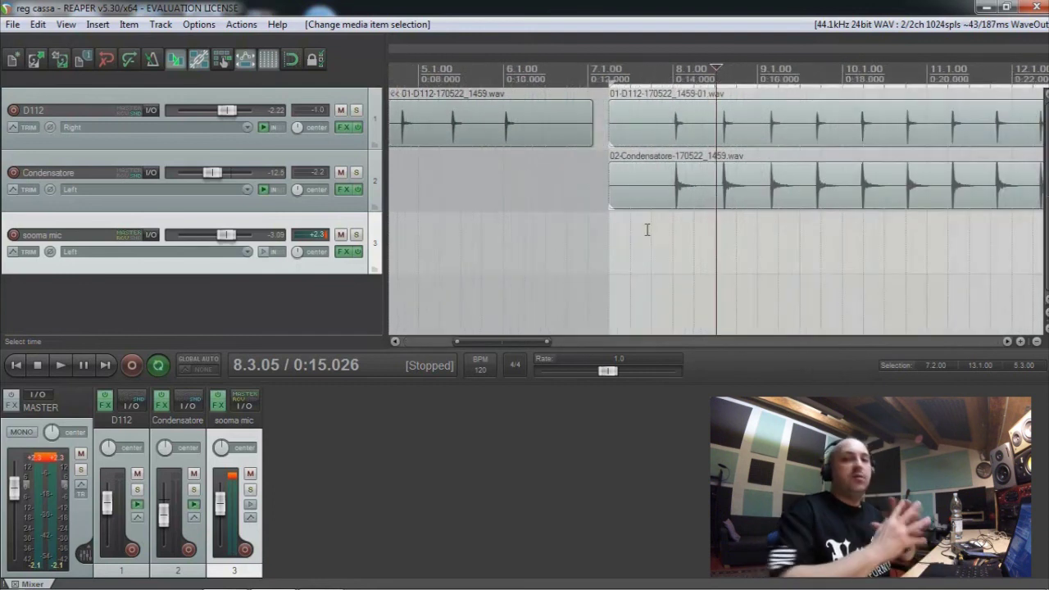